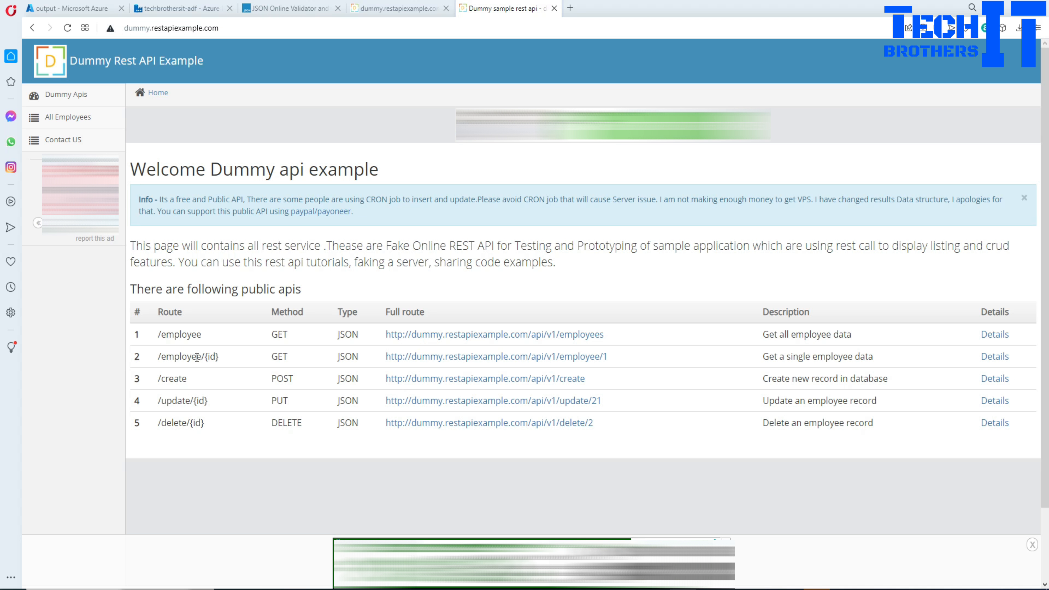
Step: Open the single-employee GET endpoint of the dummy REST API and copy its URL
{"action": "left_click", "coordinate": [424, 358]}
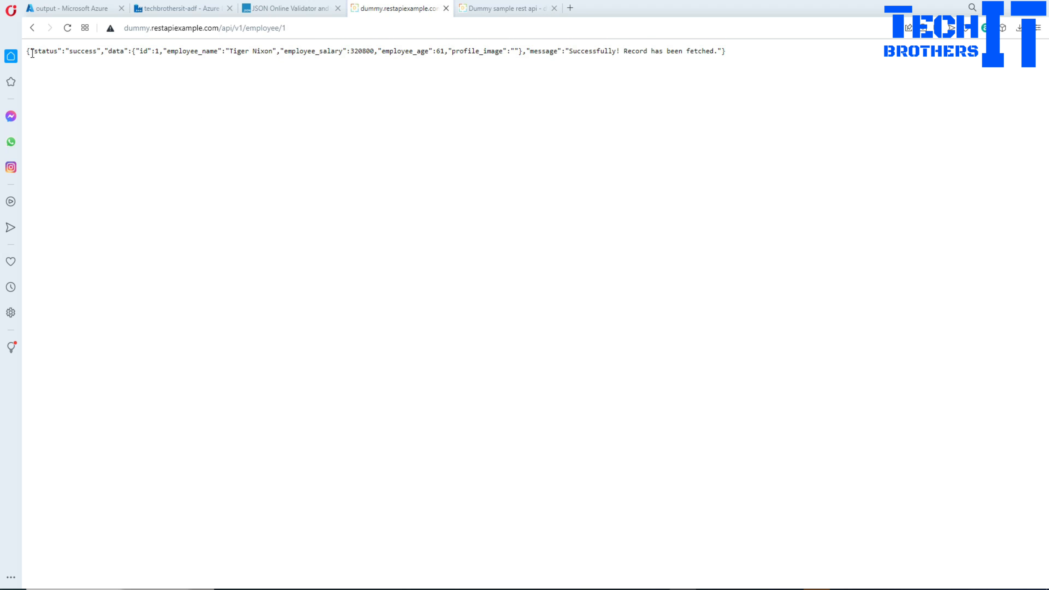
{"action": "left_click_drag", "start_coordinate": [27, 52], "coordinate": [722, 46]}
{"action": "left_click", "coordinate": [205, 53]}
{"action": "left_click", "coordinate": [297, 27]}
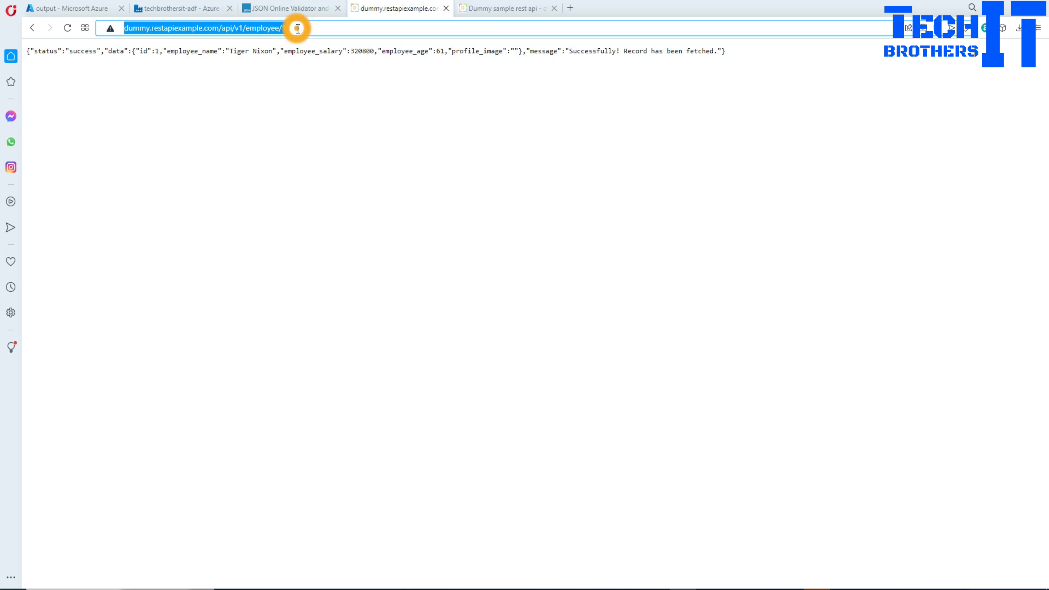
{"action": "right_click", "coordinate": [279, 33]}
{"action": "left_click", "coordinate": [302, 73]}
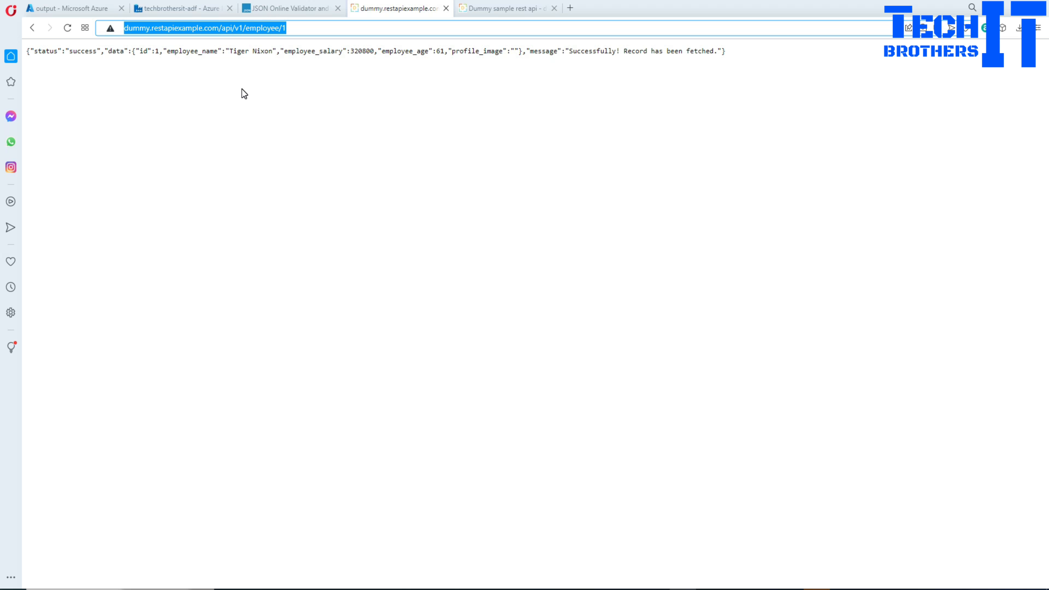
{"action": "left_click", "coordinate": [697, 51]}
{"action": "left_click_drag", "start_coordinate": [733, 50], "coordinate": [26, 51]}
{"action": "left_click", "coordinate": [186, 87]}
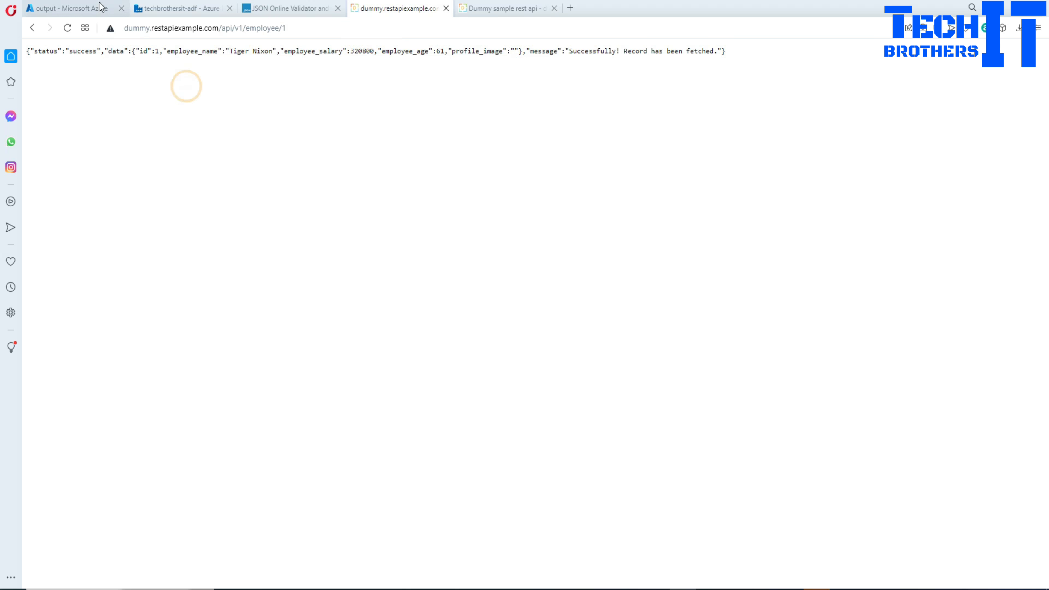
Step: Switch to Azure Data Factory and create a new pipeline in the authoring area
{"action": "left_click", "coordinate": [160, 9]}
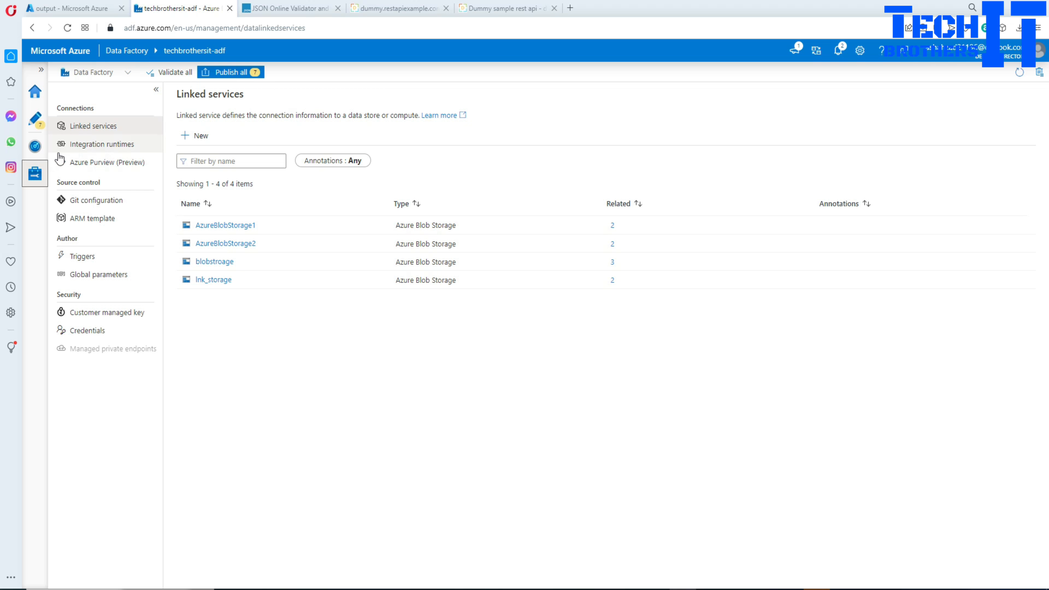
{"action": "left_click", "coordinate": [35, 121]}
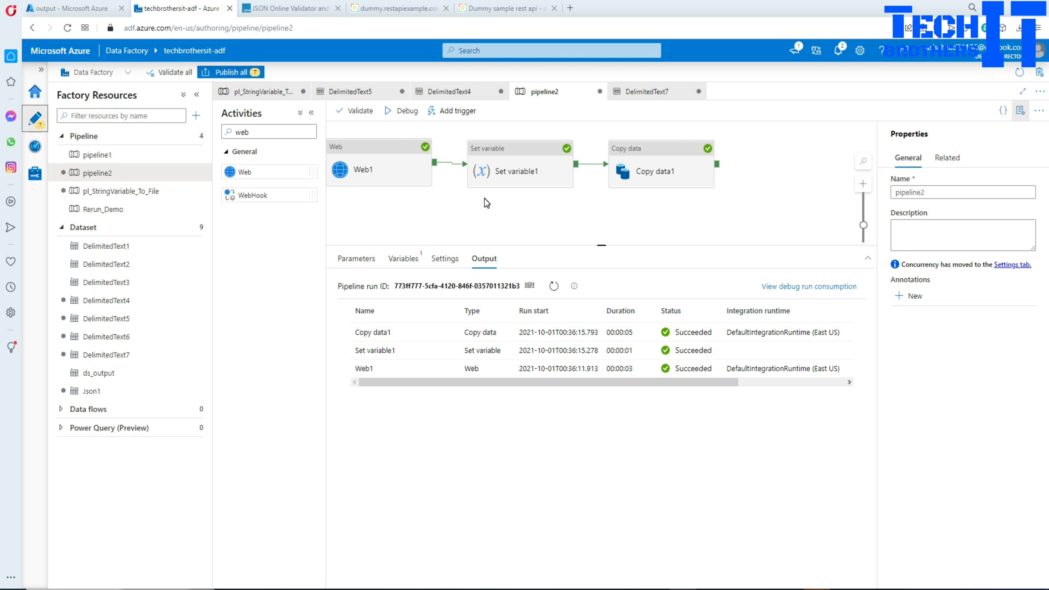
{"action": "left_click", "coordinate": [196, 115]}
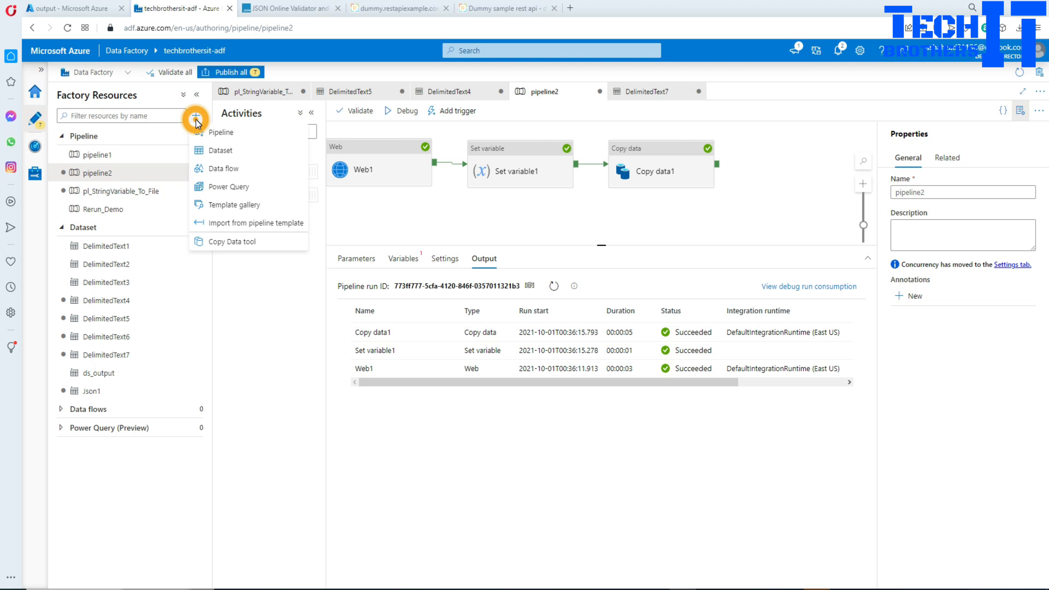
{"action": "left_click", "coordinate": [224, 138]}
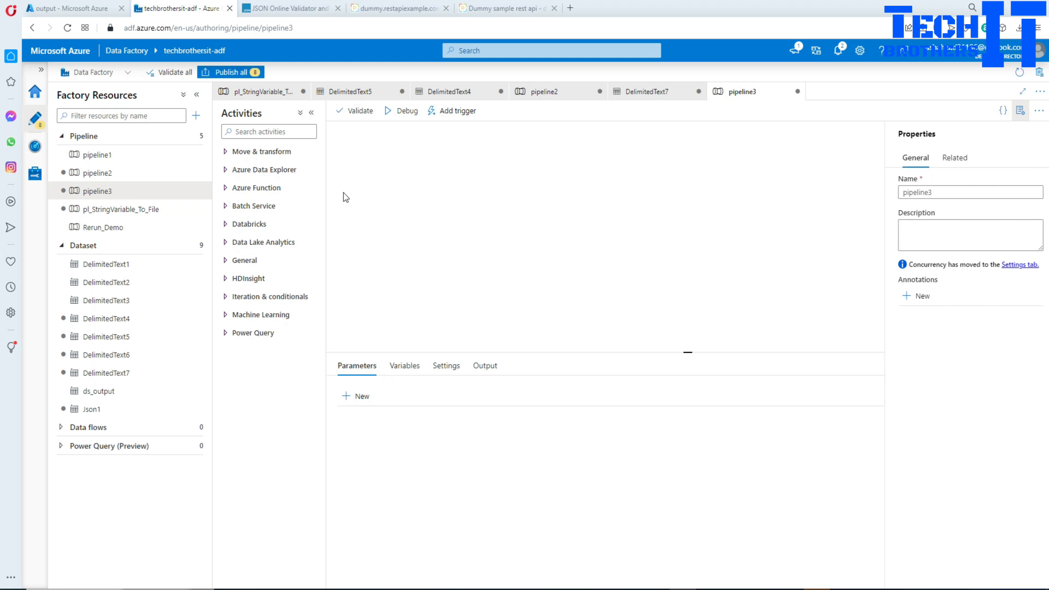
Step: Rename the new pipeline as WebActivityToBlobStorage
{"action": "double_click", "coordinate": [941, 191]}
{"action": "left_click", "coordinate": [876, 193]}
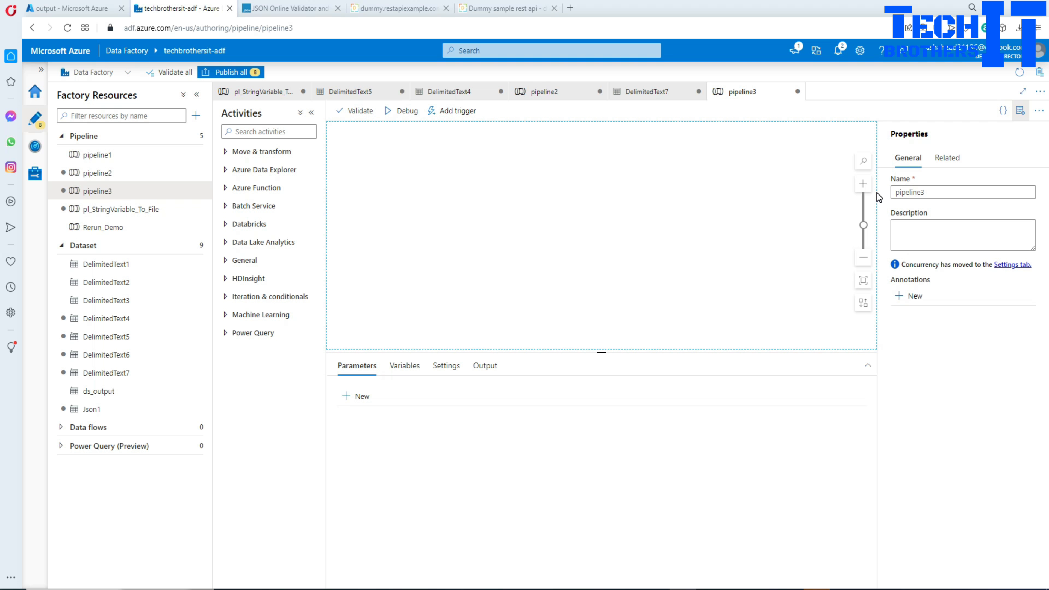
{"action": "double_click", "coordinate": [941, 192]}
{"action": "left_click", "coordinate": [942, 190]}
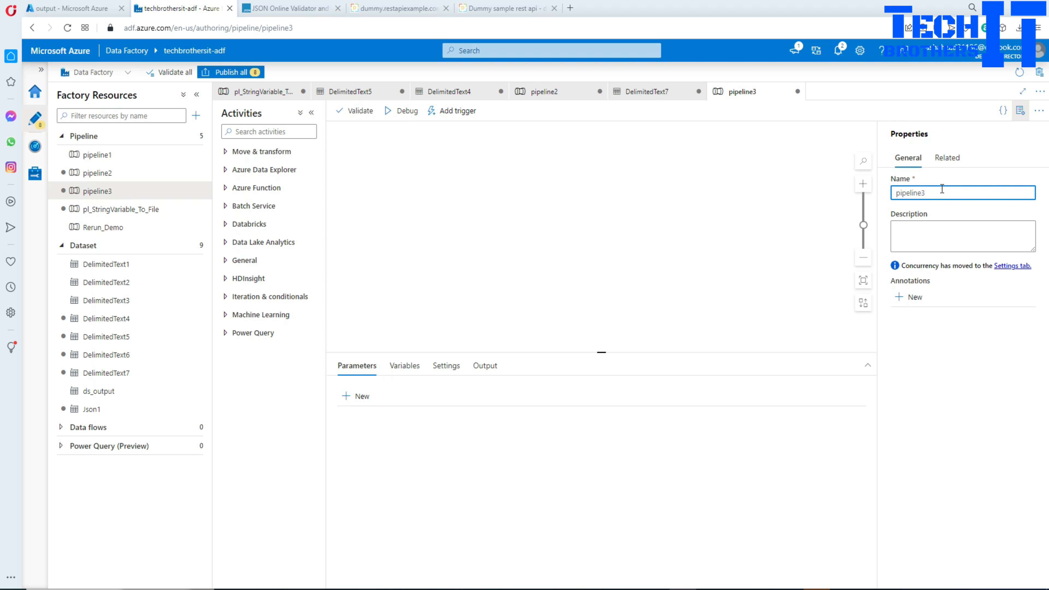
{"action": "double_click", "coordinate": [942, 190]}
{"action": "type", "text": "WebActivityToBlobStorage"}
{"action": "left_click", "coordinate": [482, 209]}
Step: Find the Web activity and add it to the pipeline canvas
{"action": "left_click", "coordinate": [234, 132]}
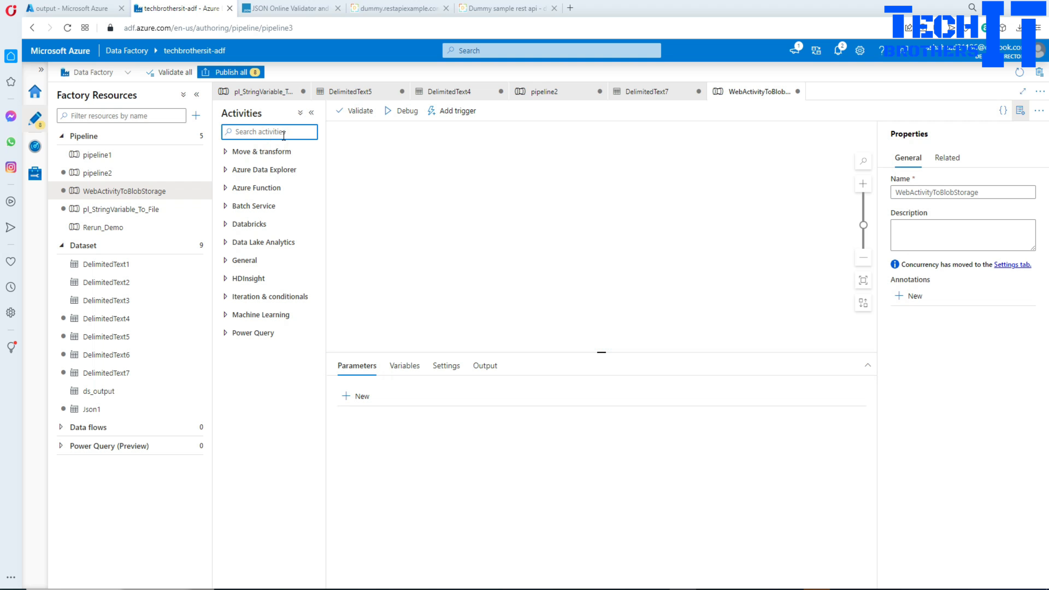
{"action": "type", "text": "Web"}
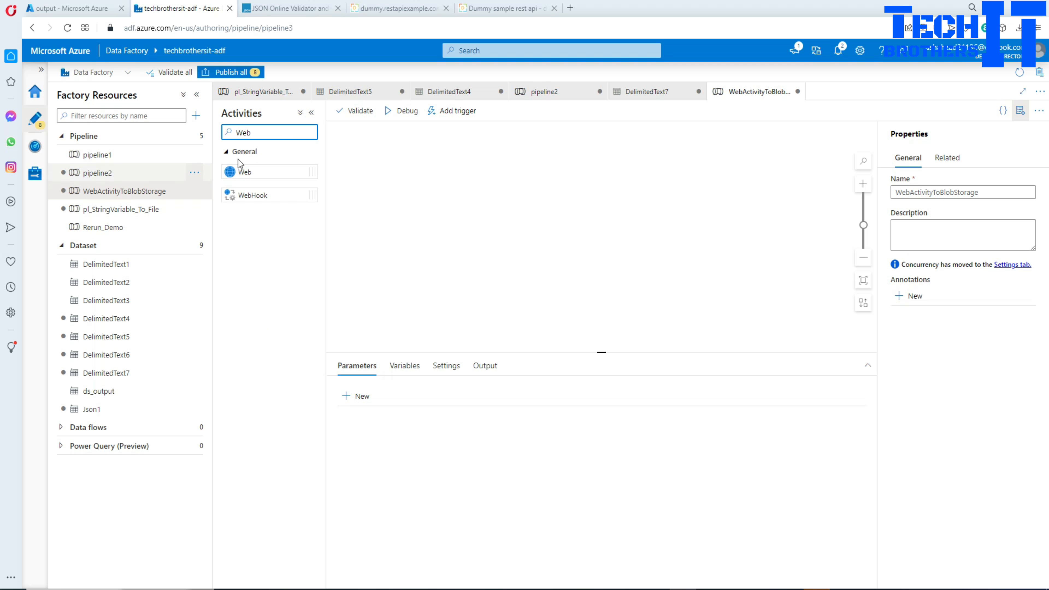
{"action": "left_click_drag", "start_coordinate": [242, 171], "coordinate": [416, 188]}
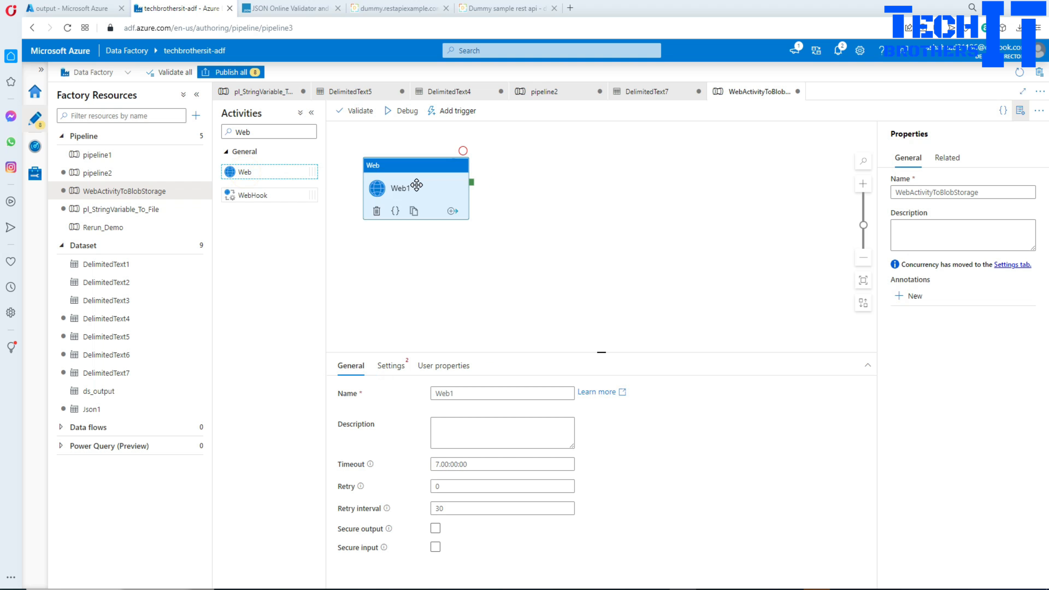
{"action": "left_click", "coordinate": [399, 372]}
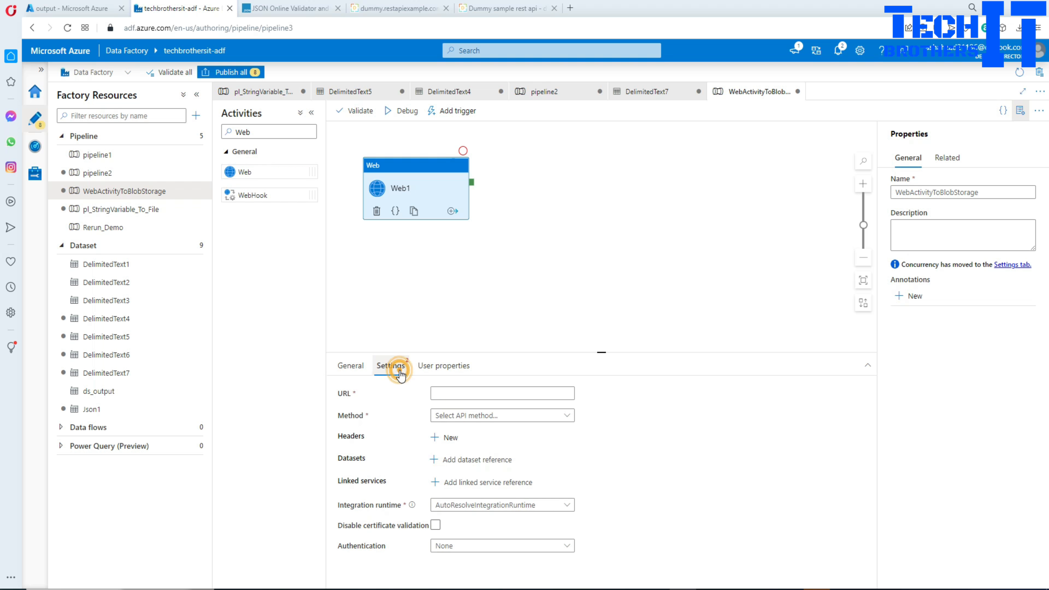
{"action": "left_click", "coordinate": [498, 393]}
{"action": "key", "text": "ctrl+v"}
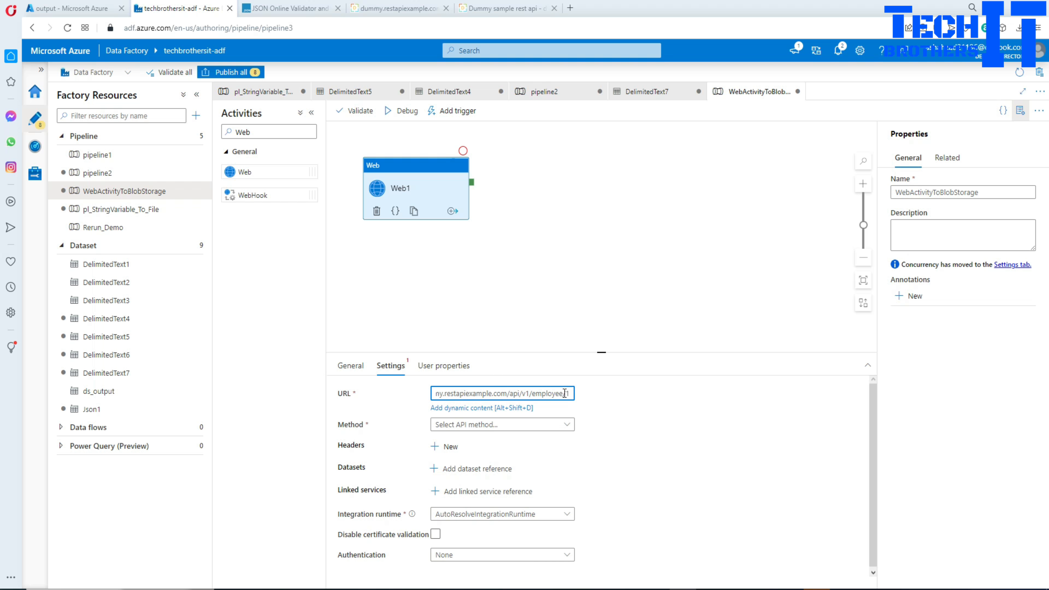
{"action": "left_click", "coordinate": [477, 424]}
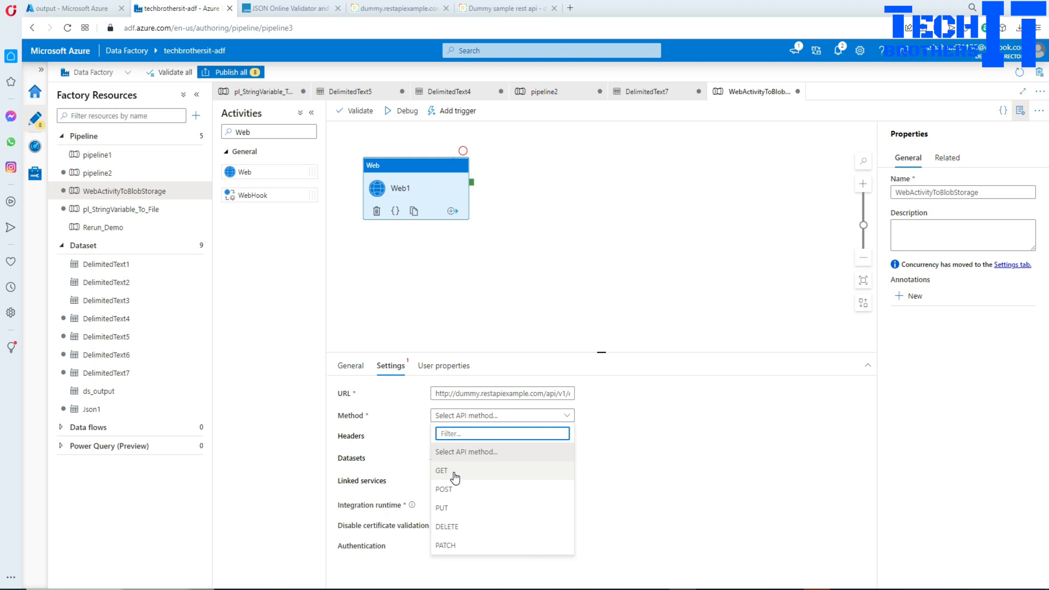
{"action": "left_click", "coordinate": [441, 471]}
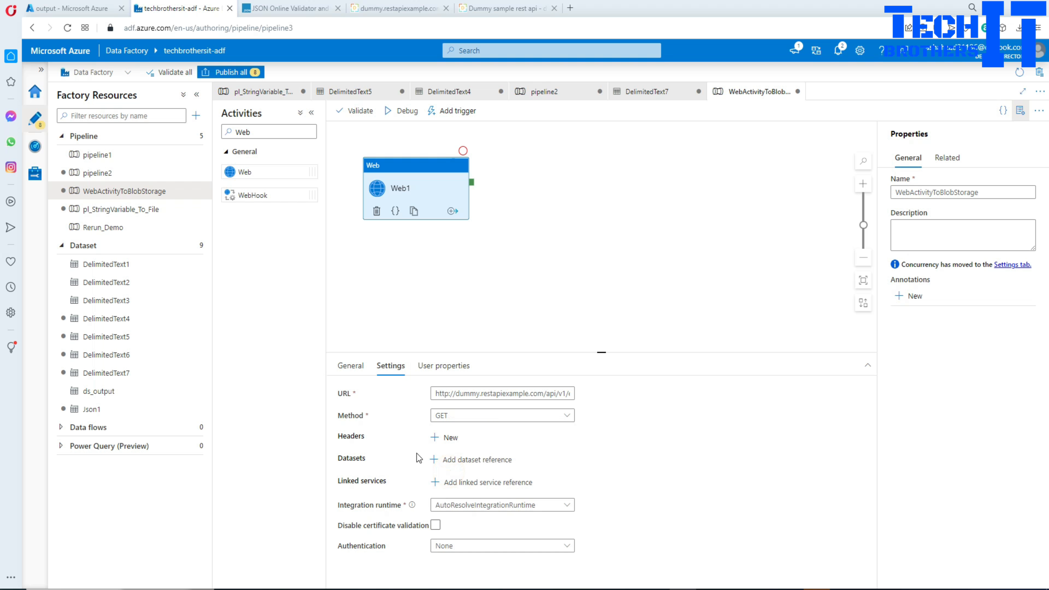
{"action": "left_click", "coordinate": [465, 417]}
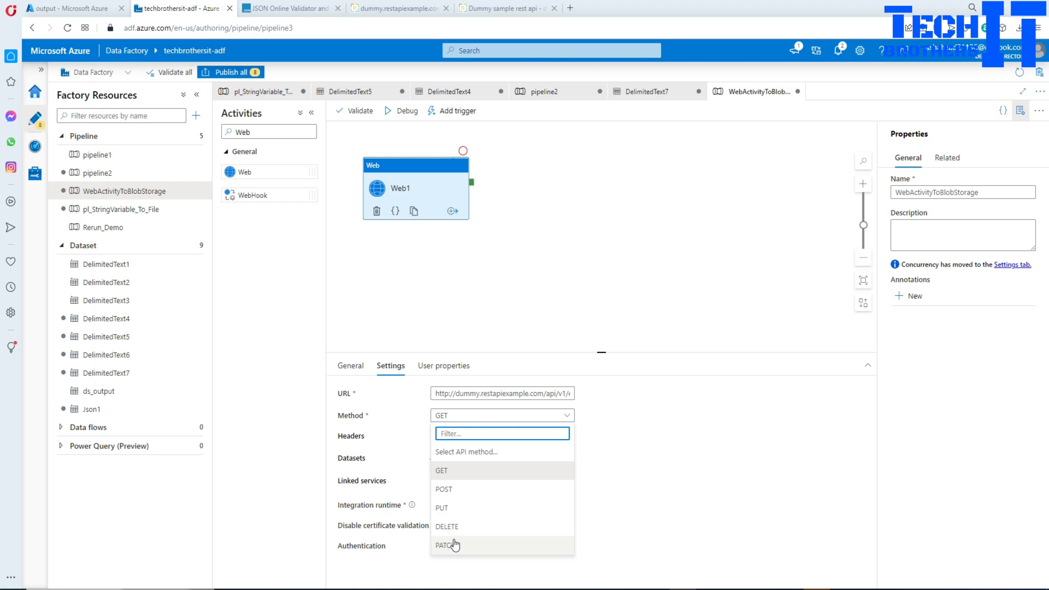
{"action": "left_click", "coordinate": [458, 471]}
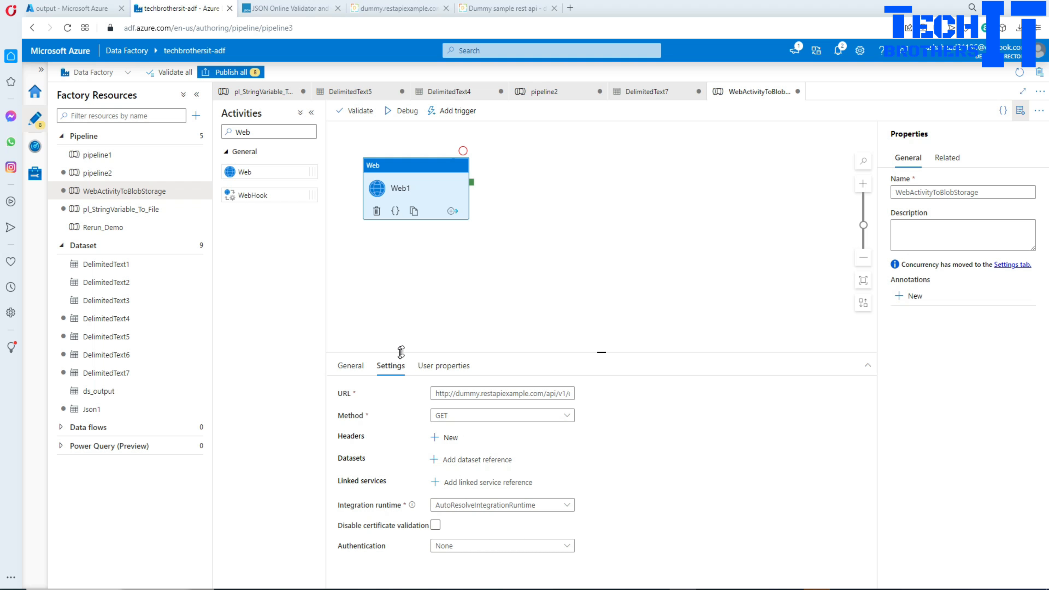
{"action": "left_click_drag", "start_coordinate": [457, 352], "coordinate": [462, 253]}
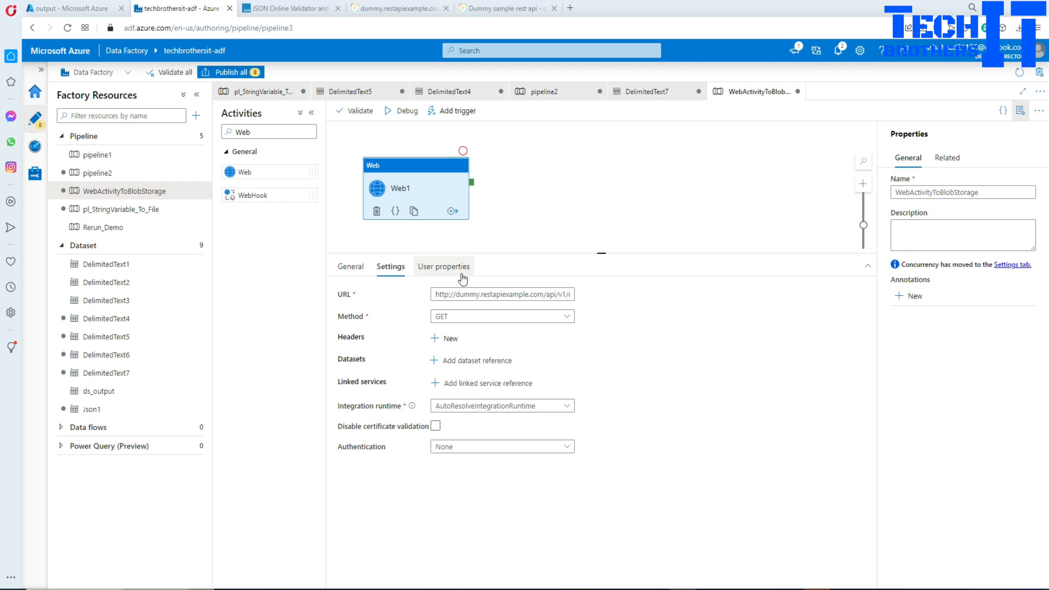
{"action": "left_click", "coordinate": [440, 338]}
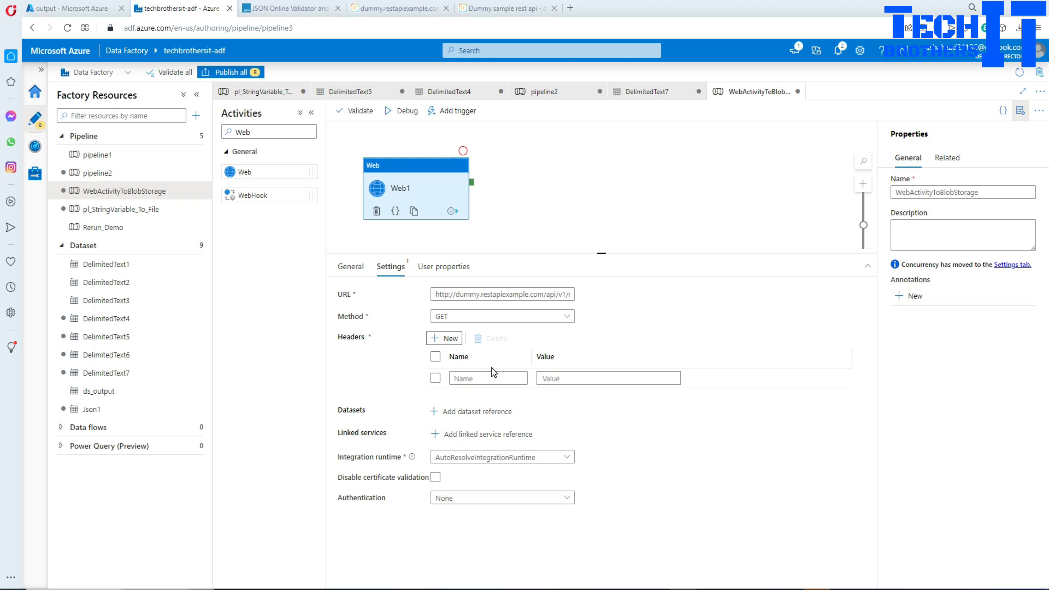
{"action": "left_click", "coordinate": [436, 378]}
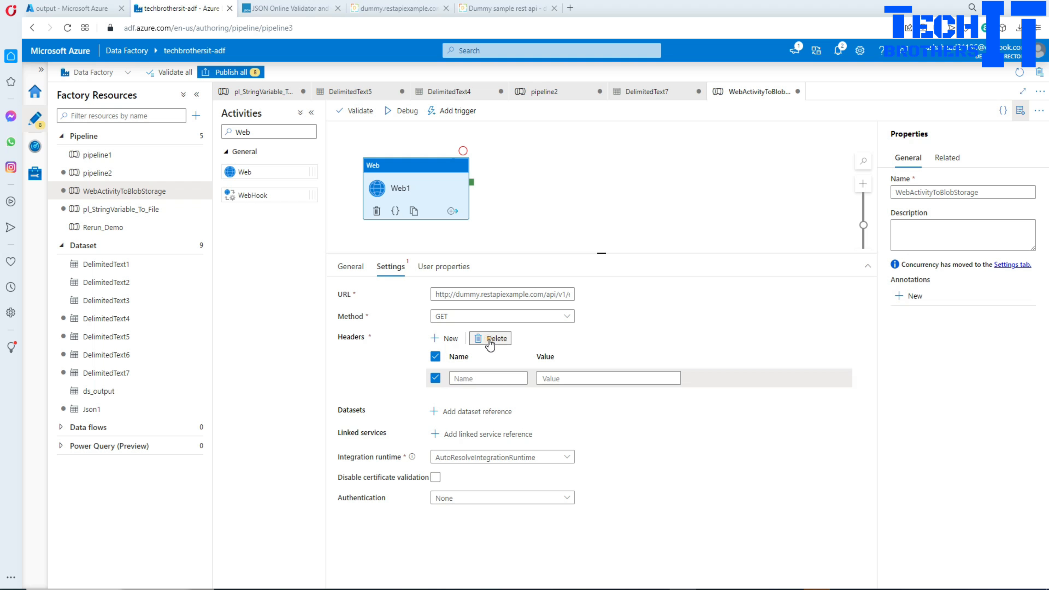
{"action": "left_click", "coordinate": [490, 340]}
{"action": "left_click_drag", "start_coordinate": [539, 252], "coordinate": [496, 302]}
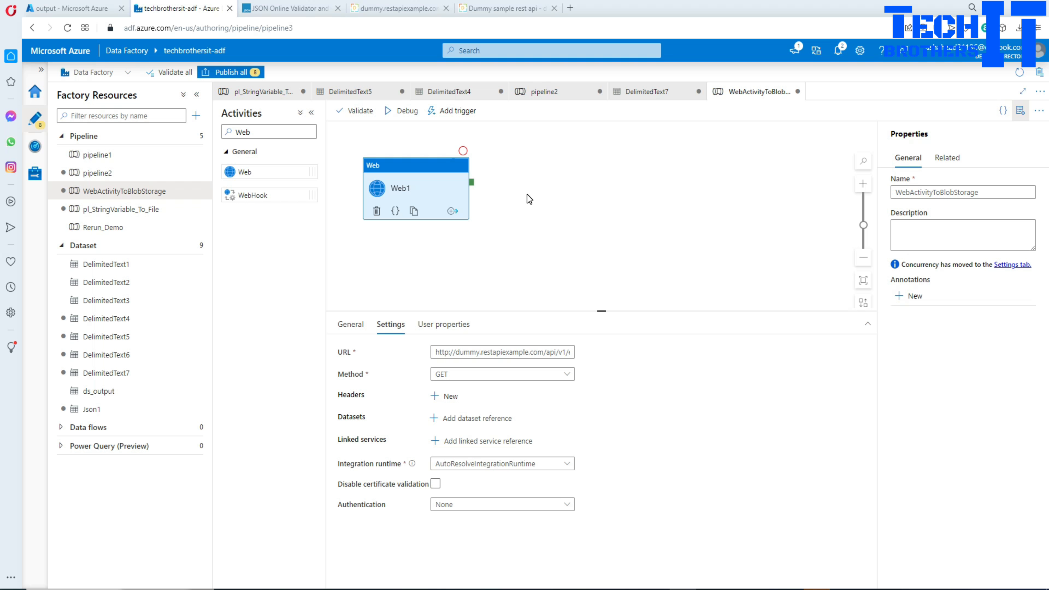
Step: Add a pipeline variable named myVariable of type String, leaving its default value empty
{"action": "left_click", "coordinate": [457, 268]}
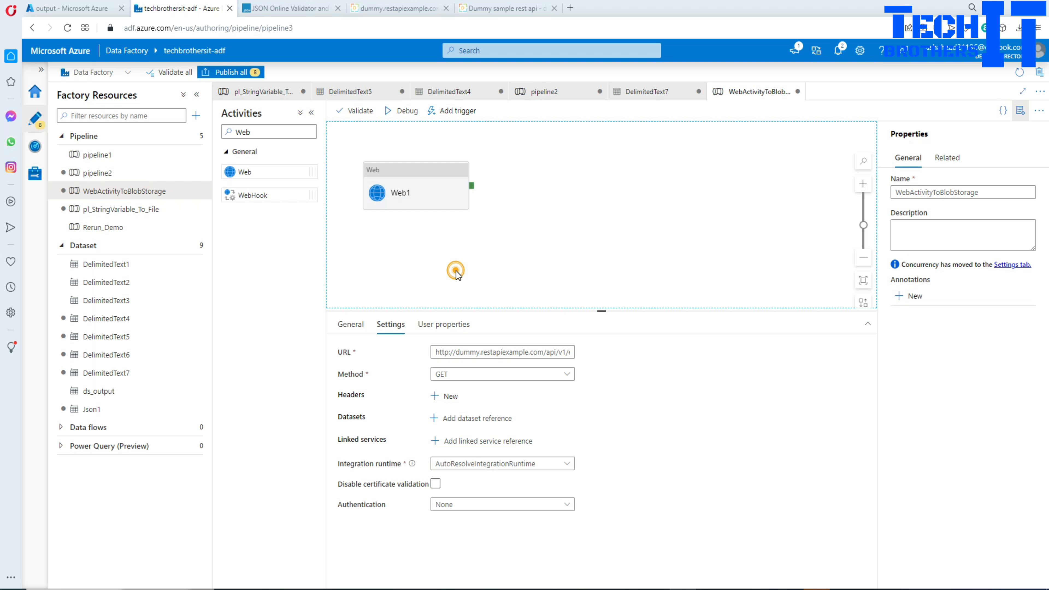
{"action": "left_click", "coordinate": [425, 189]}
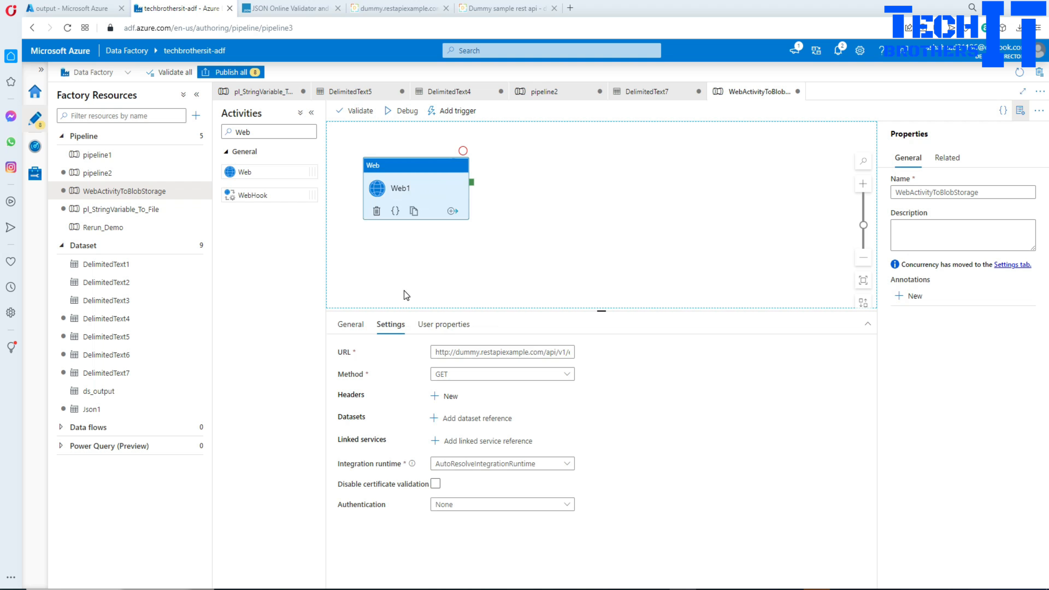
{"action": "left_click", "coordinate": [403, 260]}
{"action": "left_click", "coordinate": [403, 330]}
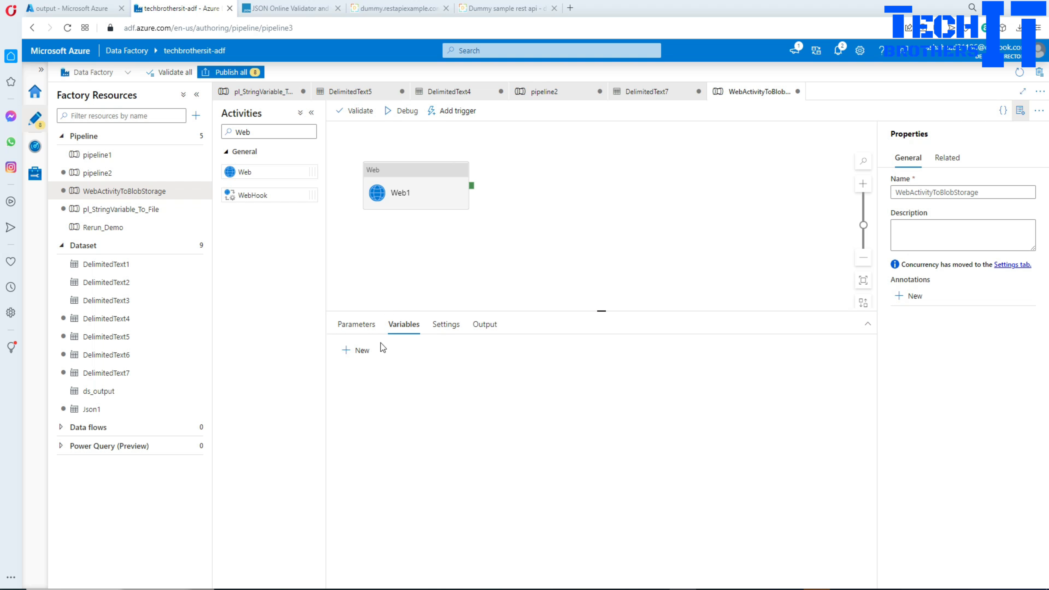
{"action": "left_click", "coordinate": [357, 350]}
{"action": "left_click", "coordinate": [430, 398]}
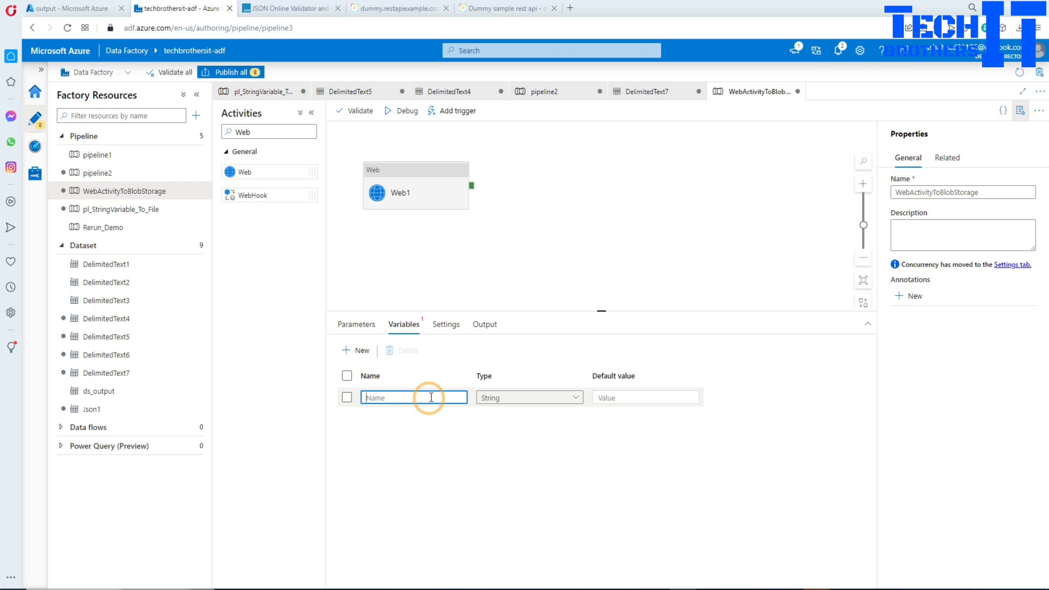
{"action": "type", "text": "myVariable"}
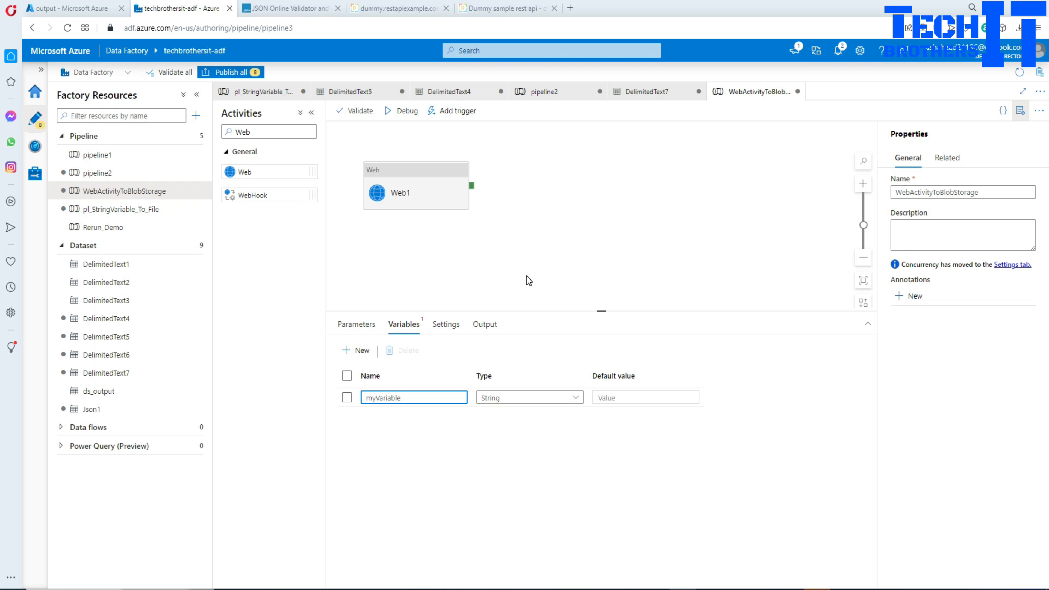
{"action": "left_click", "coordinate": [626, 398]}
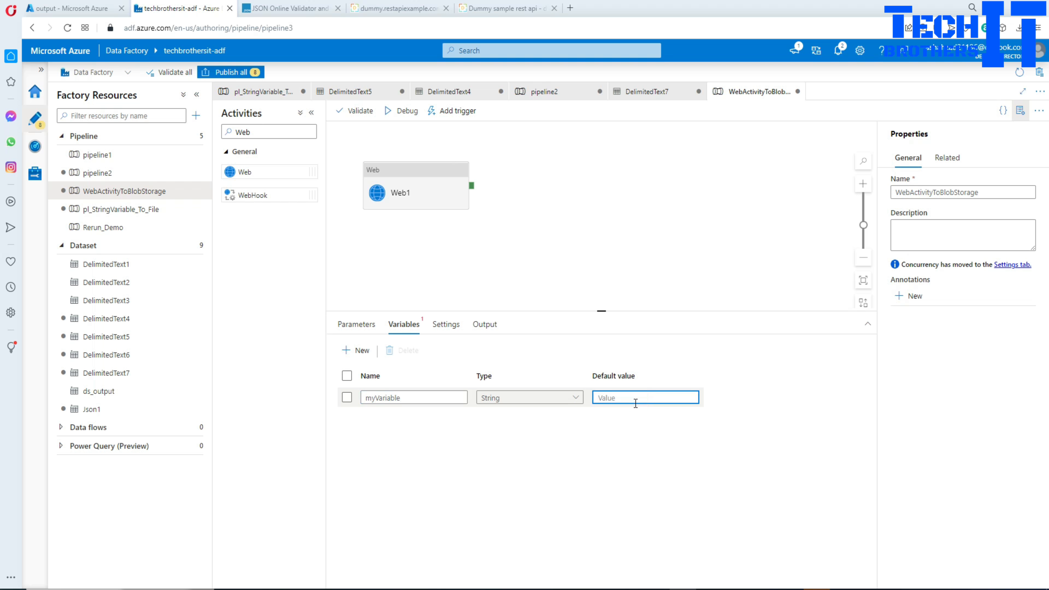
{"action": "left_click", "coordinate": [618, 437]}
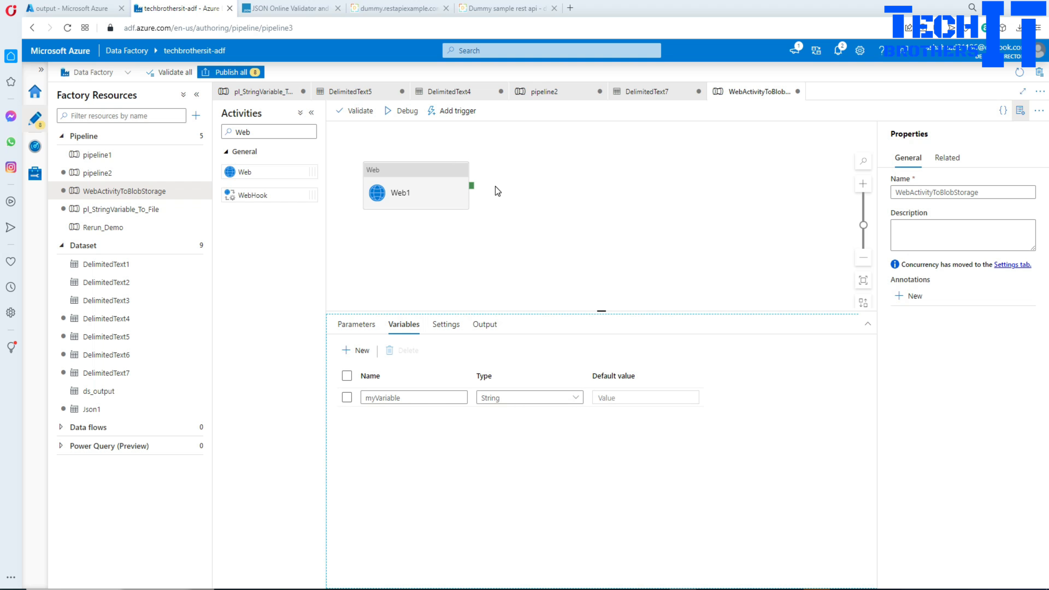
Step: Add a Set variable activity beside Web1 and connect Web1's success output to it
{"action": "double_click", "coordinate": [268, 131]}
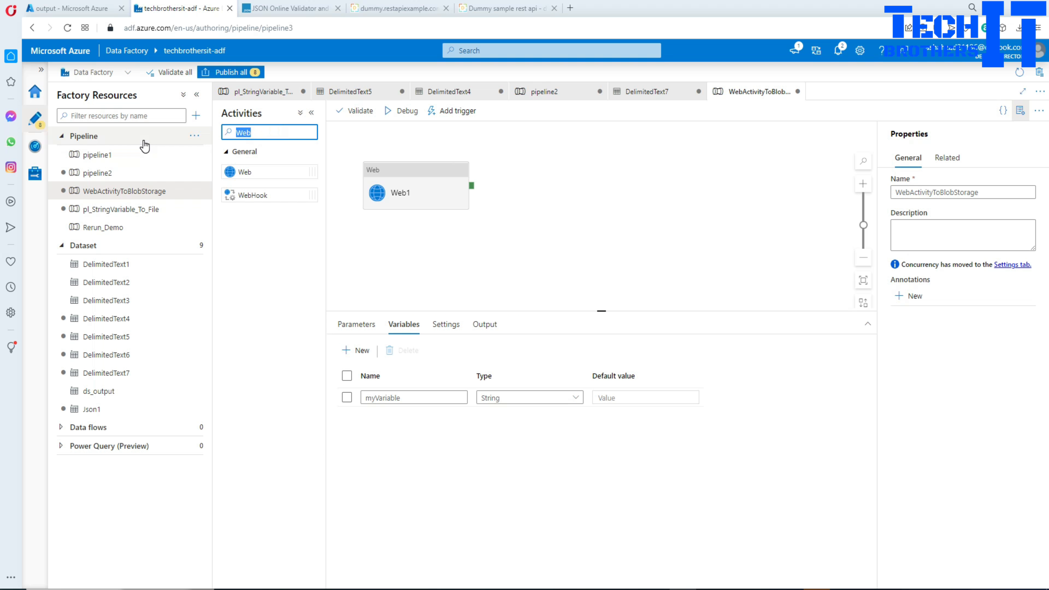
{"action": "type", "text": "set"}
{"action": "left_click_drag", "start_coordinate": [265, 172], "coordinate": [533, 197]}
{"action": "left_click_drag", "start_coordinate": [471, 185], "coordinate": [548, 169]}
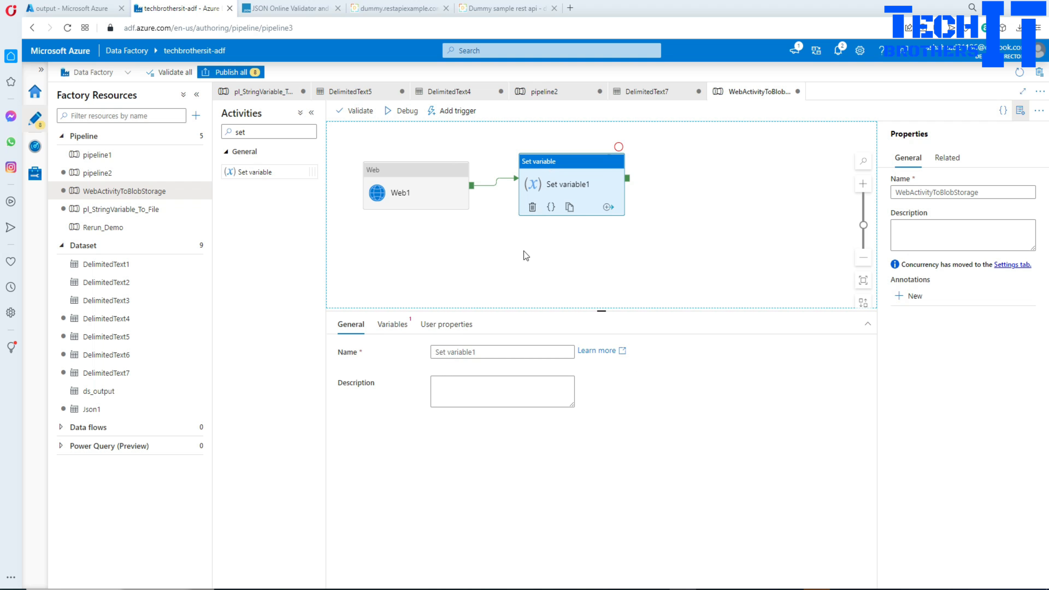
{"action": "left_click", "coordinate": [392, 324]}
{"action": "left_click", "coordinate": [501, 351]}
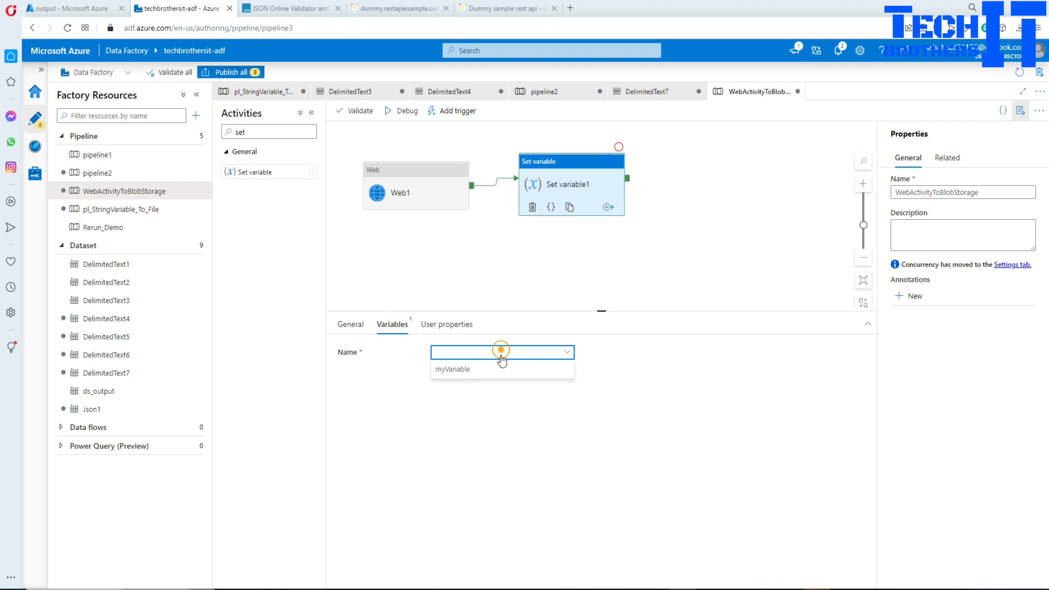
{"action": "left_click", "coordinate": [462, 369]}
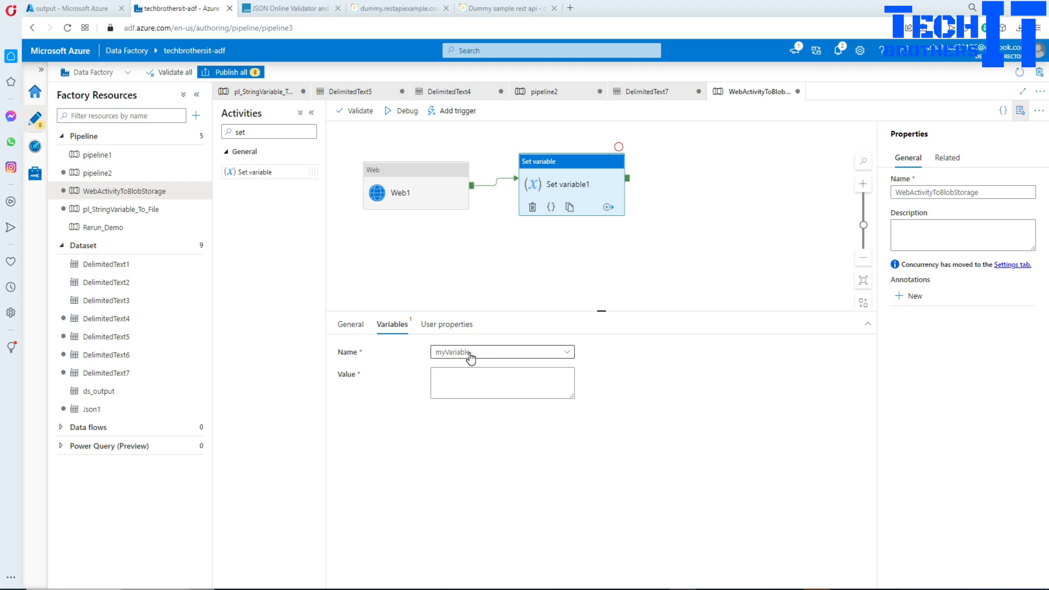
{"action": "left_click", "coordinate": [469, 387]}
{"action": "left_click", "coordinate": [479, 408]}
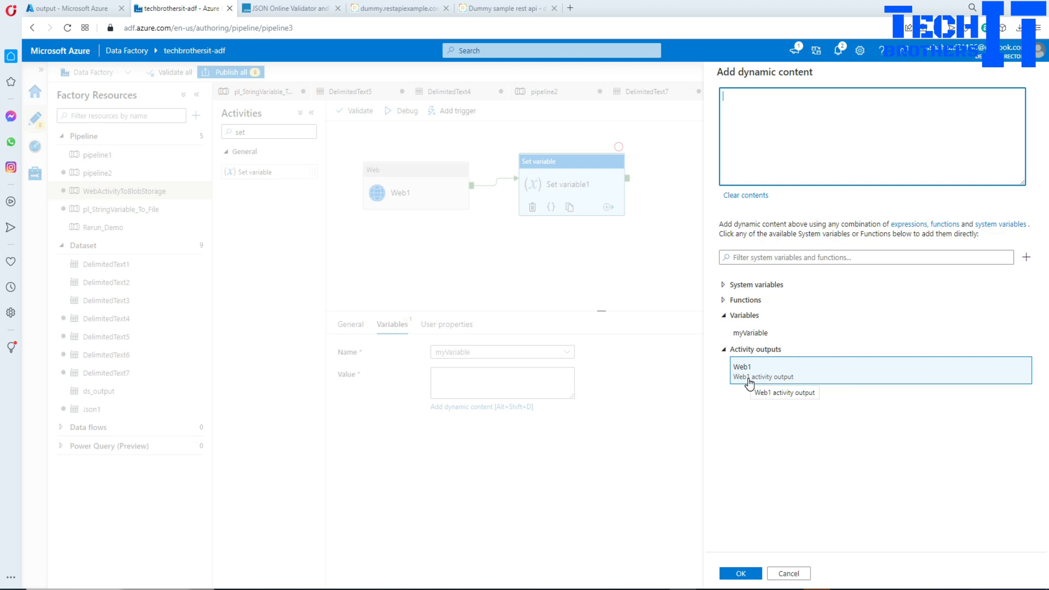
{"action": "left_click", "coordinate": [749, 383]}
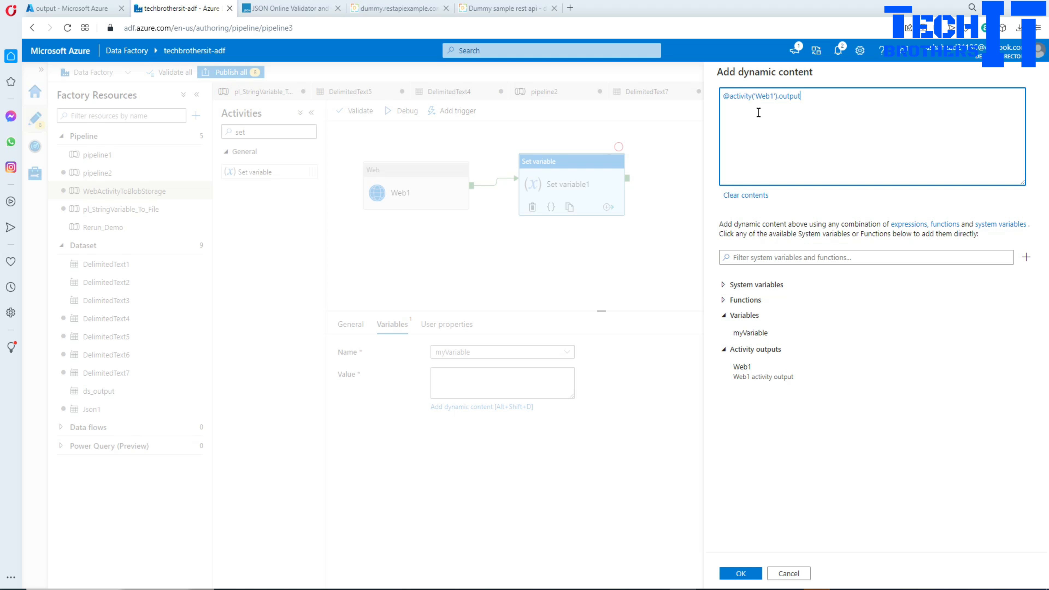
{"action": "left_click", "coordinate": [740, 574]}
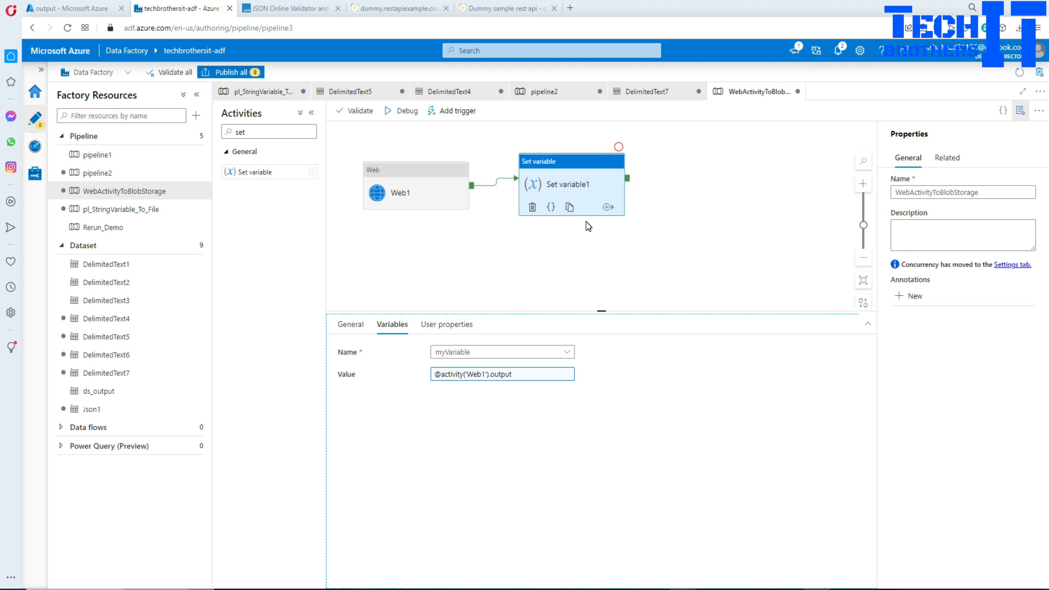
Step: Line up Set variable1 with Web1 on the canvas, run the pipeline in debug mode and refresh the run status
{"action": "left_click_drag", "start_coordinate": [562, 169], "coordinate": [564, 177]}
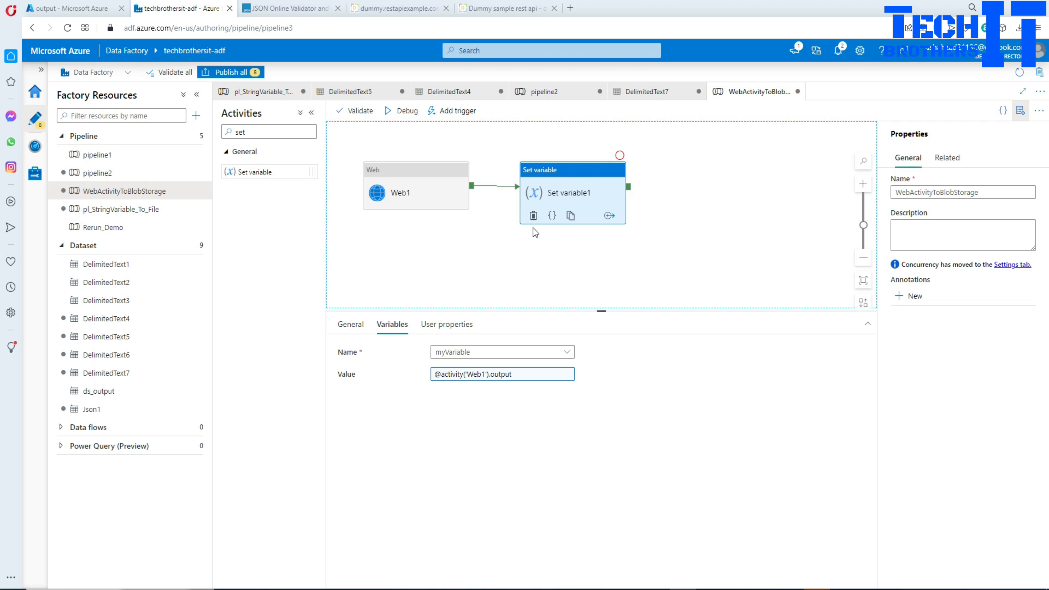
{"action": "left_click", "coordinate": [402, 110]}
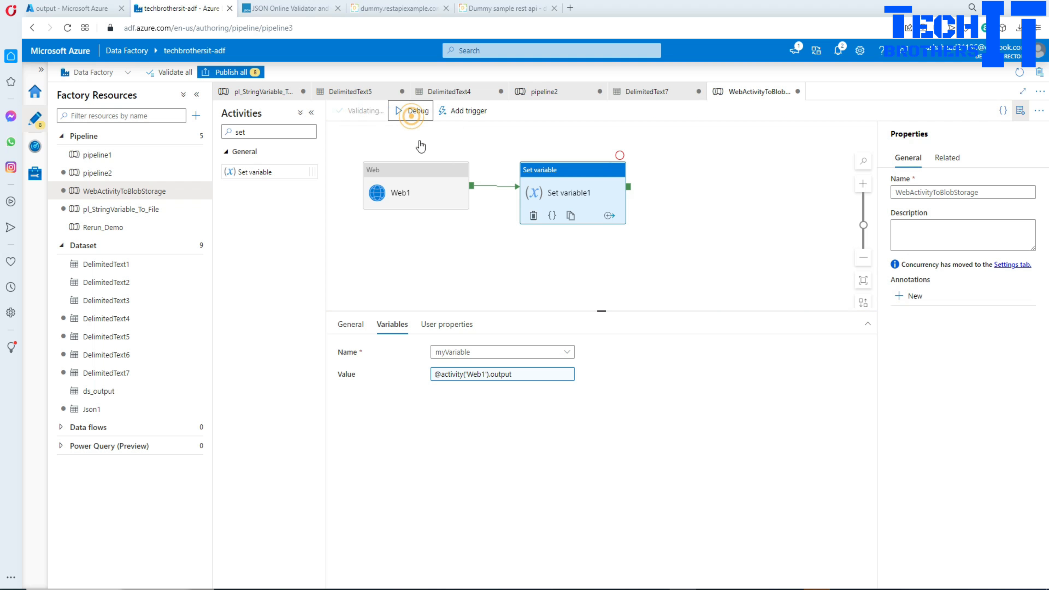
{"action": "left_click", "coordinate": [555, 351]}
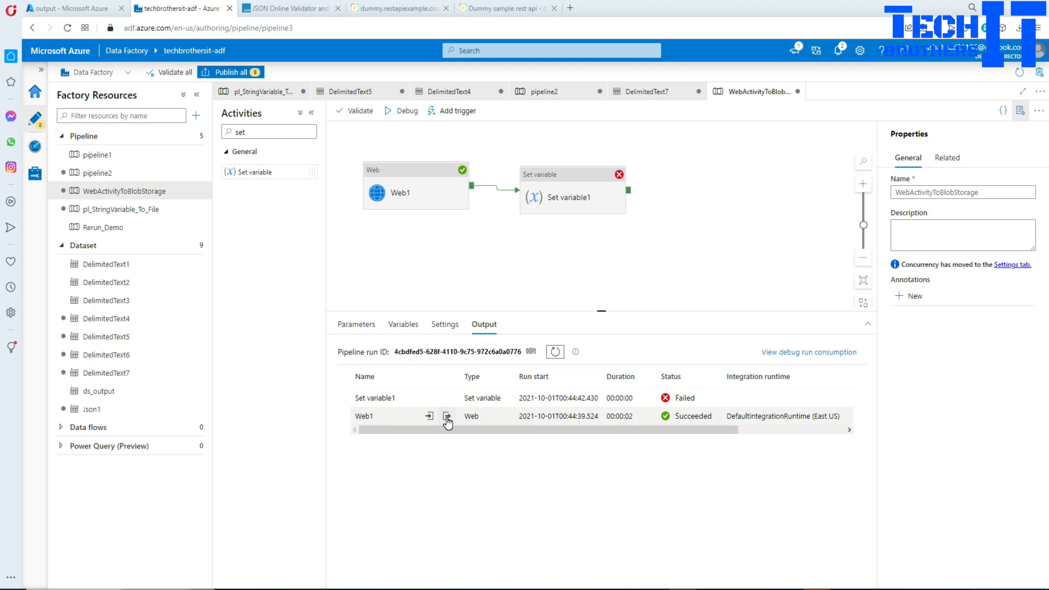
Step: Examine the input and output JSON of the Web1 run, especially the data object in the output
{"action": "left_click", "coordinate": [432, 417]}
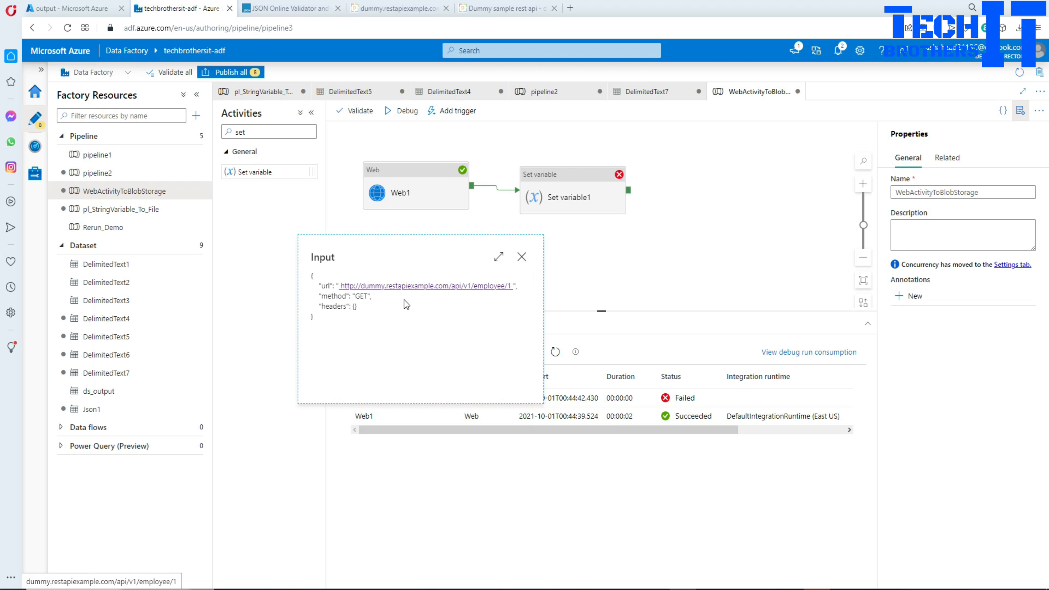
{"action": "left_click", "coordinate": [522, 260]}
{"action": "left_click", "coordinate": [446, 415]}
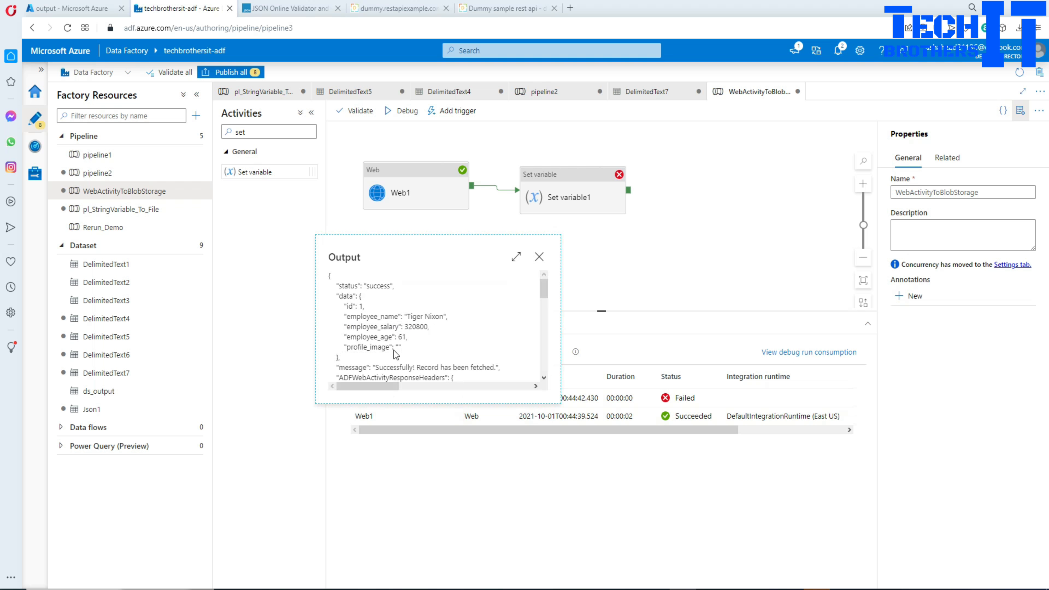
{"action": "left_click_drag", "start_coordinate": [336, 285], "coordinate": [368, 347]}
{"action": "scroll", "coordinate": [421, 356], "scroll_direction": "down", "scroll_amount": 1}
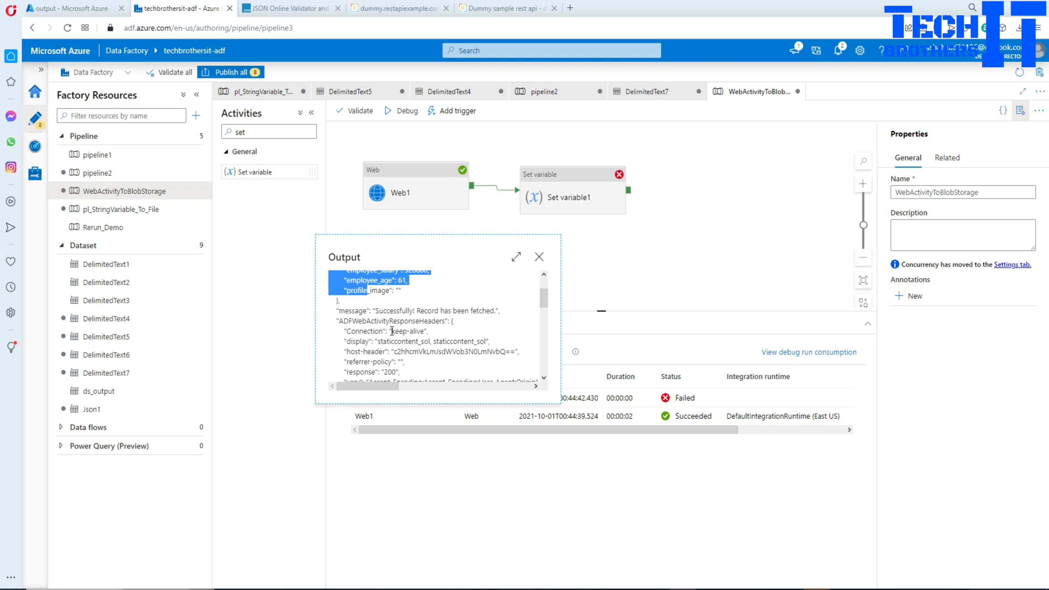
{"action": "scroll", "coordinate": [396, 335], "scroll_direction": "down", "scroll_amount": 5}
{"action": "scroll", "coordinate": [395, 332], "scroll_direction": "down", "scroll_amount": 1}
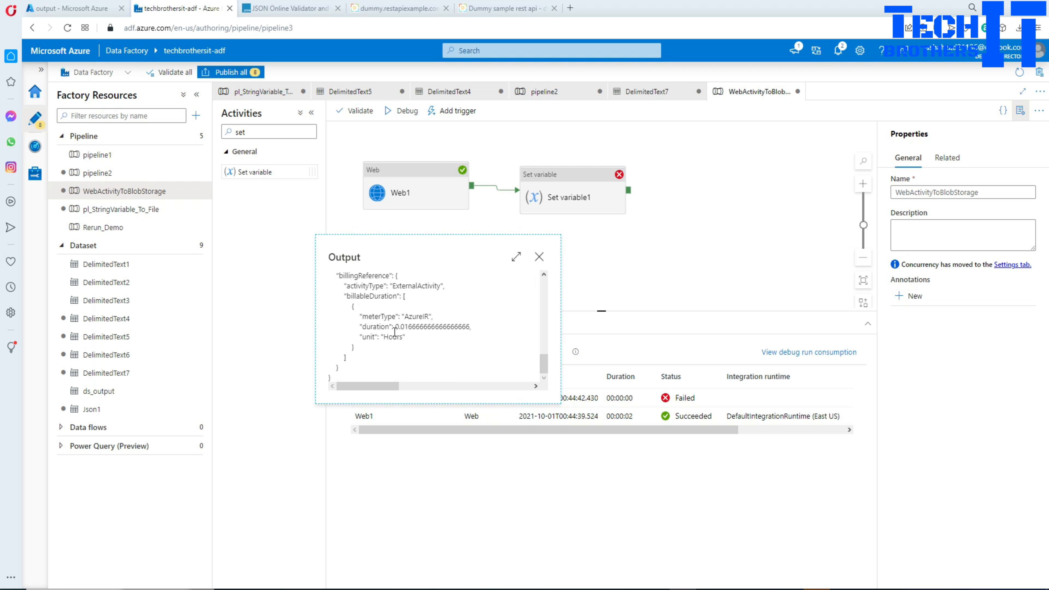
{"action": "scroll", "coordinate": [409, 347], "scroll_direction": "up", "scroll_amount": 3}
{"action": "scroll", "coordinate": [399, 347], "scroll_direction": "up", "scroll_amount": 3}
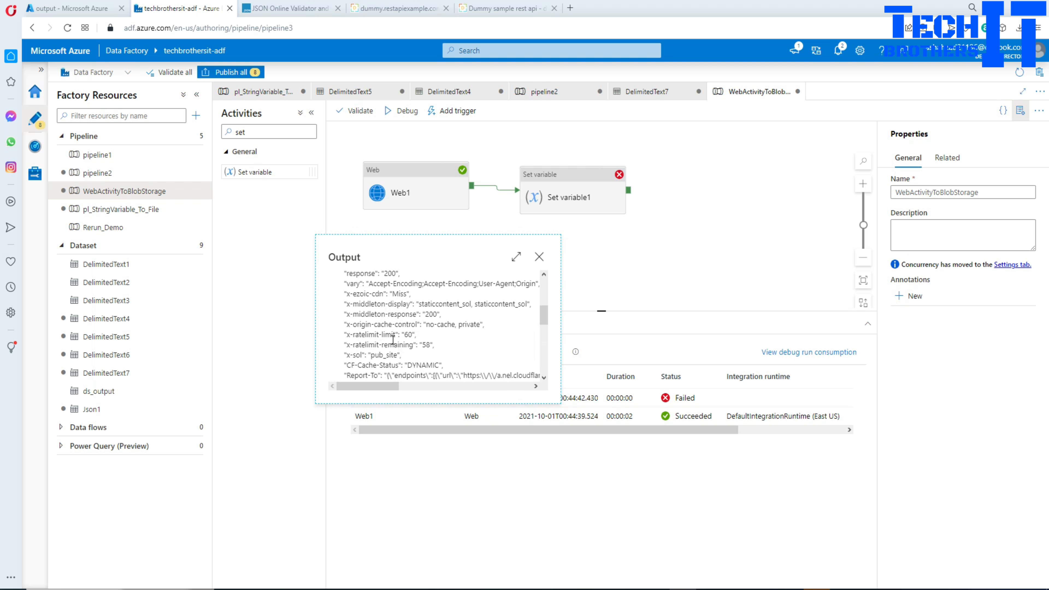
{"action": "scroll", "coordinate": [450, 363], "scroll_direction": "up", "scroll_amount": 3}
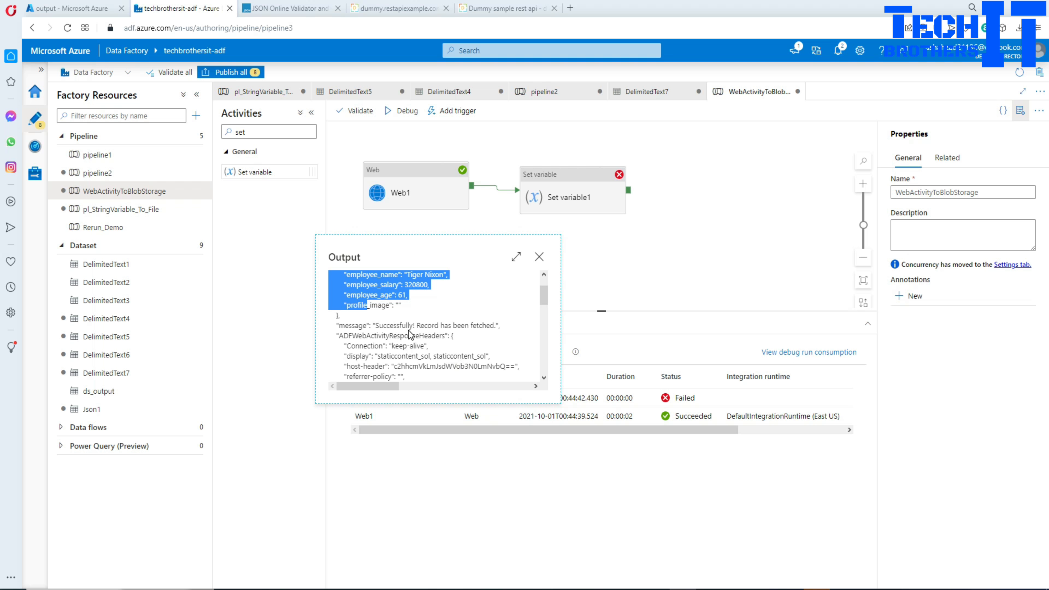
{"action": "scroll", "coordinate": [409, 334], "scroll_direction": "up", "scroll_amount": 1}
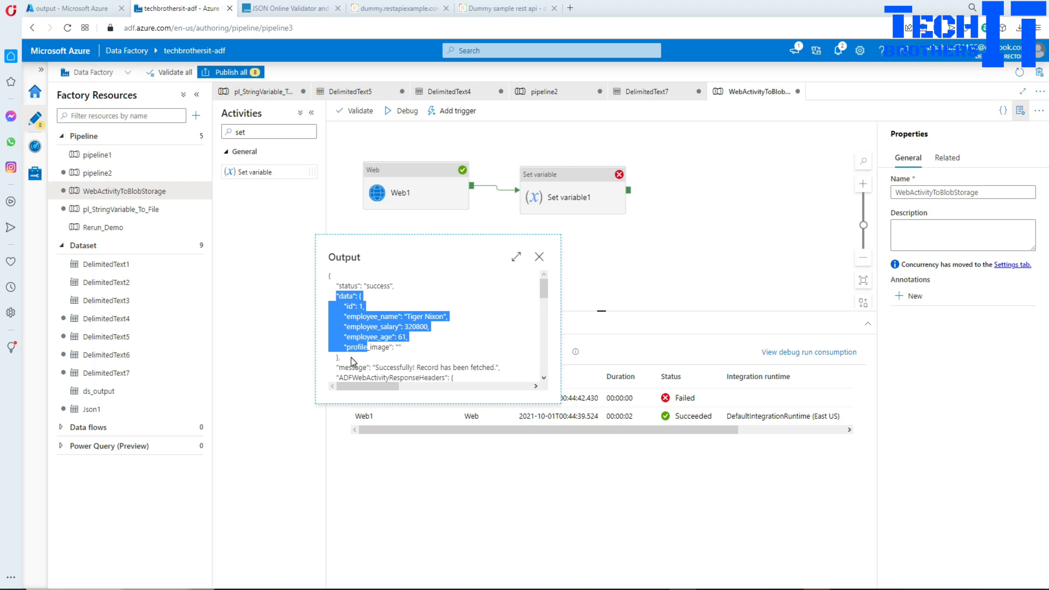
{"action": "left_click", "coordinate": [400, 341]}
{"action": "left_click_drag", "start_coordinate": [339, 359], "coordinate": [334, 299]}
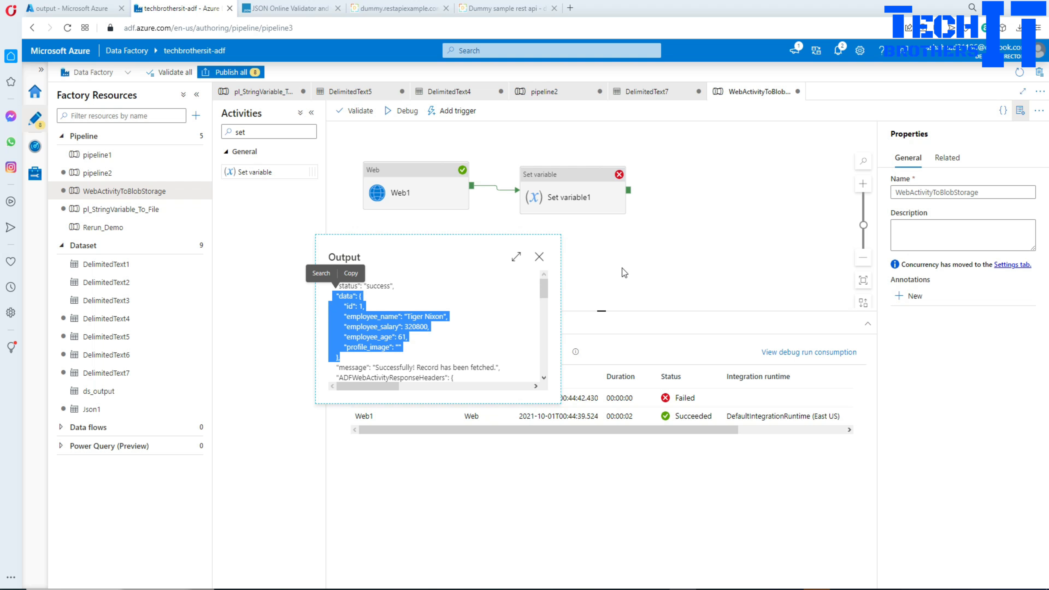
{"action": "left_click", "coordinate": [538, 256]}
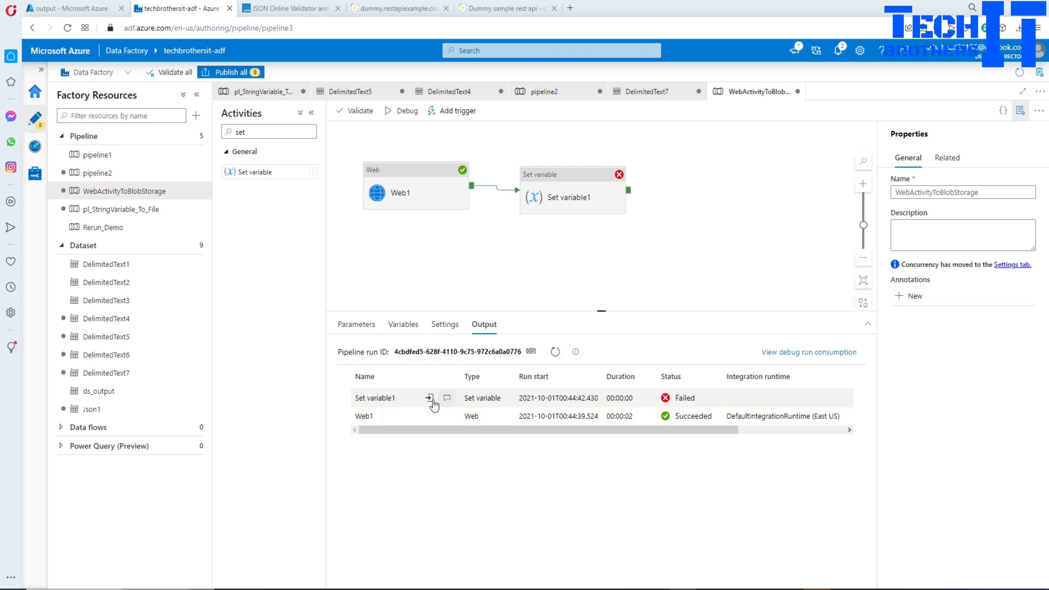
Step: Examine the input and error details of the Set variable1 run, checking the variable and value types named there
{"action": "left_click", "coordinate": [429, 398]}
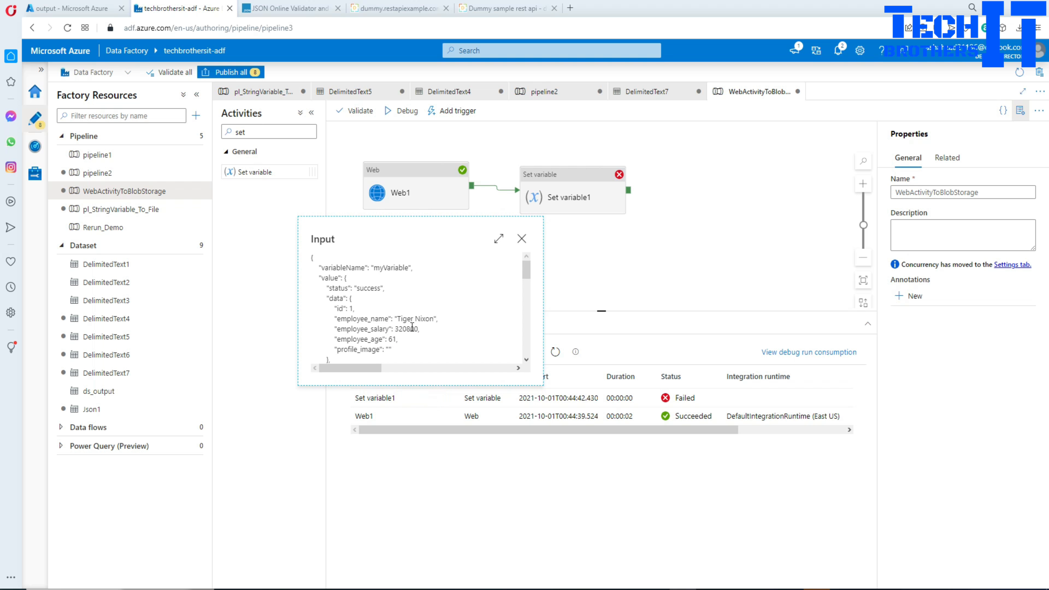
{"action": "left_click", "coordinate": [522, 238]}
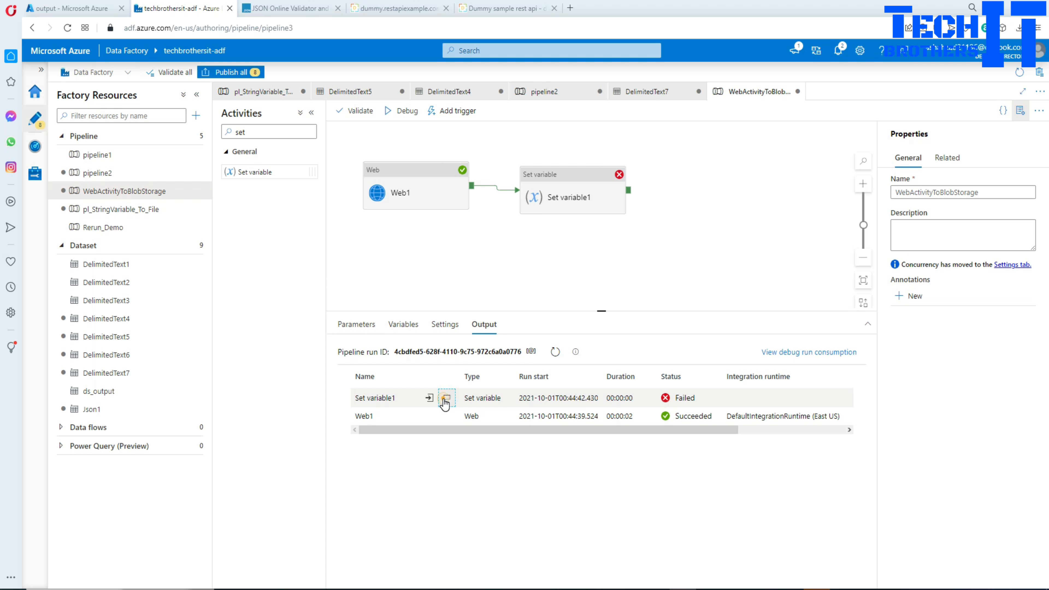
{"action": "left_click", "coordinate": [445, 399]}
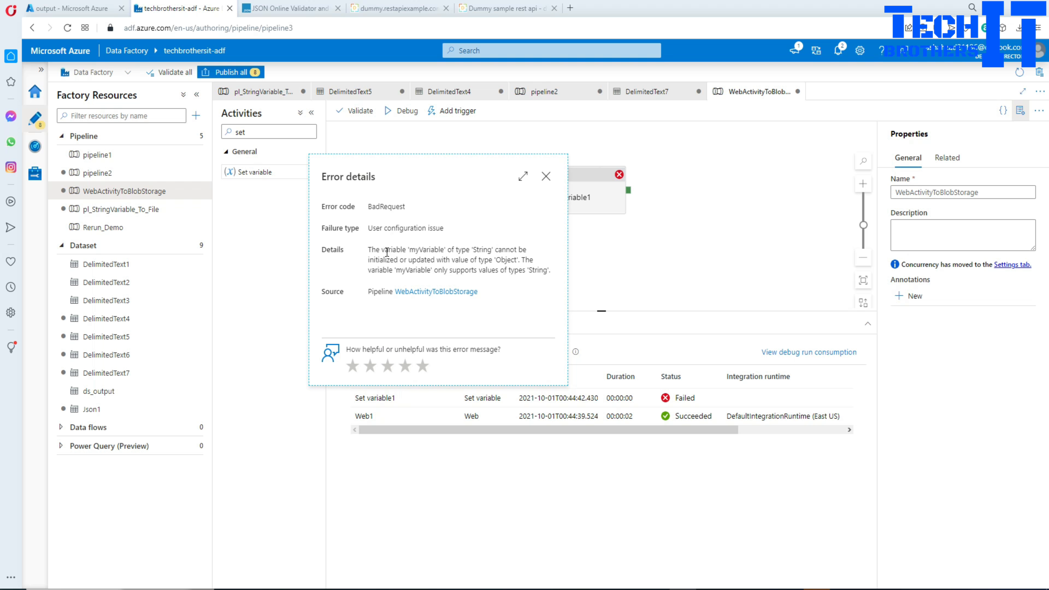
{"action": "double_click", "coordinate": [420, 250]}
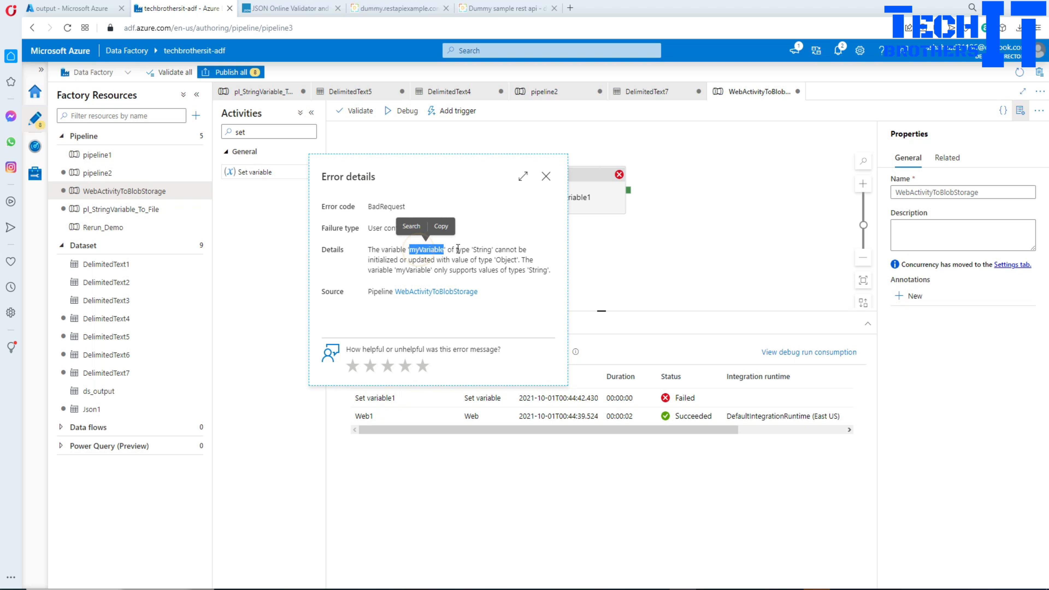
{"action": "double_click", "coordinate": [481, 250]}
{"action": "left_click", "coordinate": [508, 249]}
{"action": "left_click", "coordinate": [519, 250]}
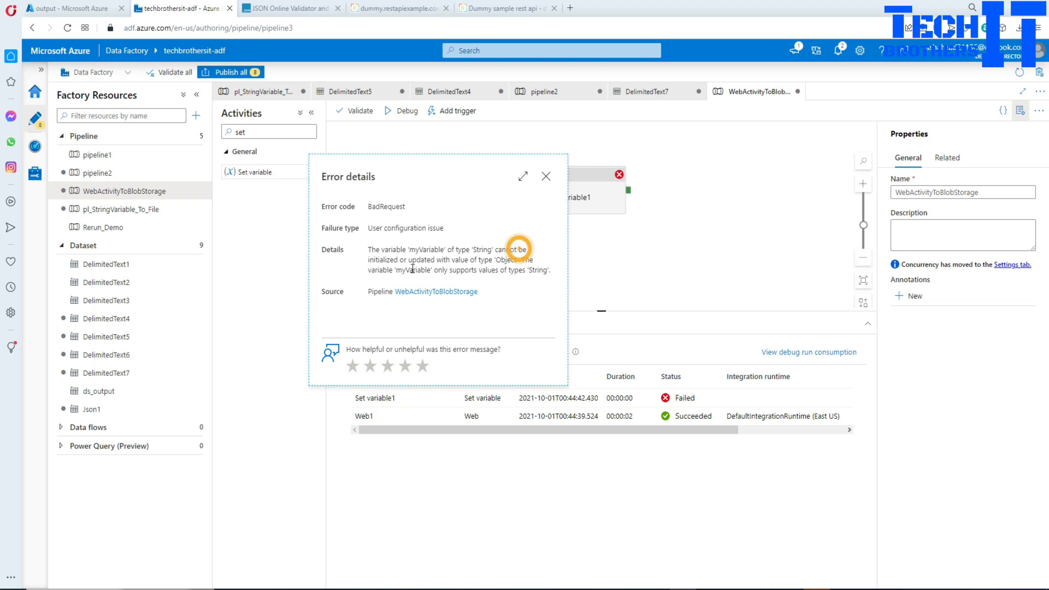
{"action": "left_click", "coordinate": [386, 261]}
{"action": "left_click", "coordinate": [413, 257]}
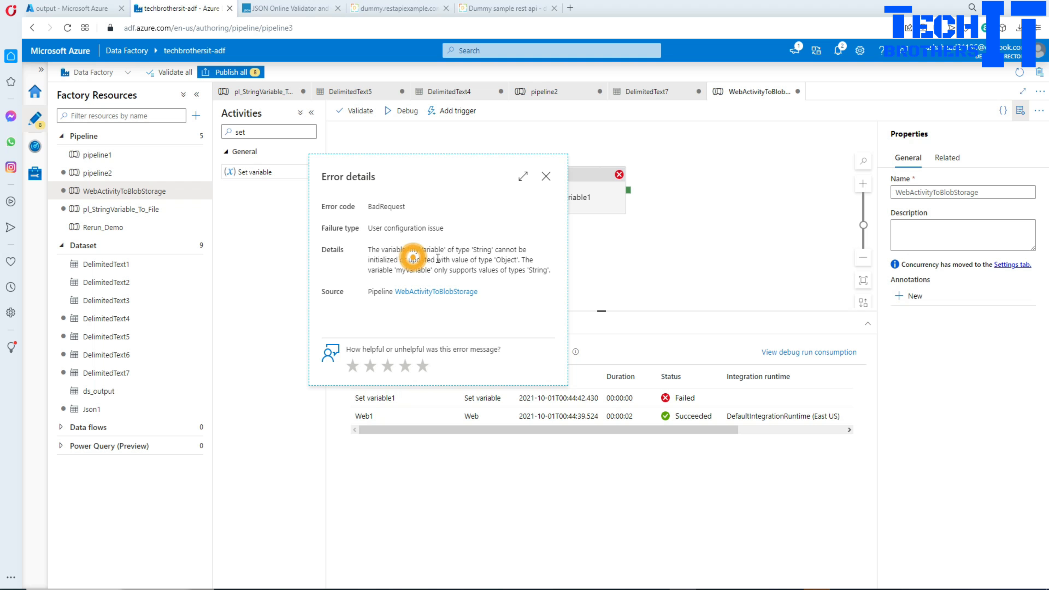
{"action": "left_click", "coordinate": [467, 258]}
{"action": "double_click", "coordinate": [505, 260]}
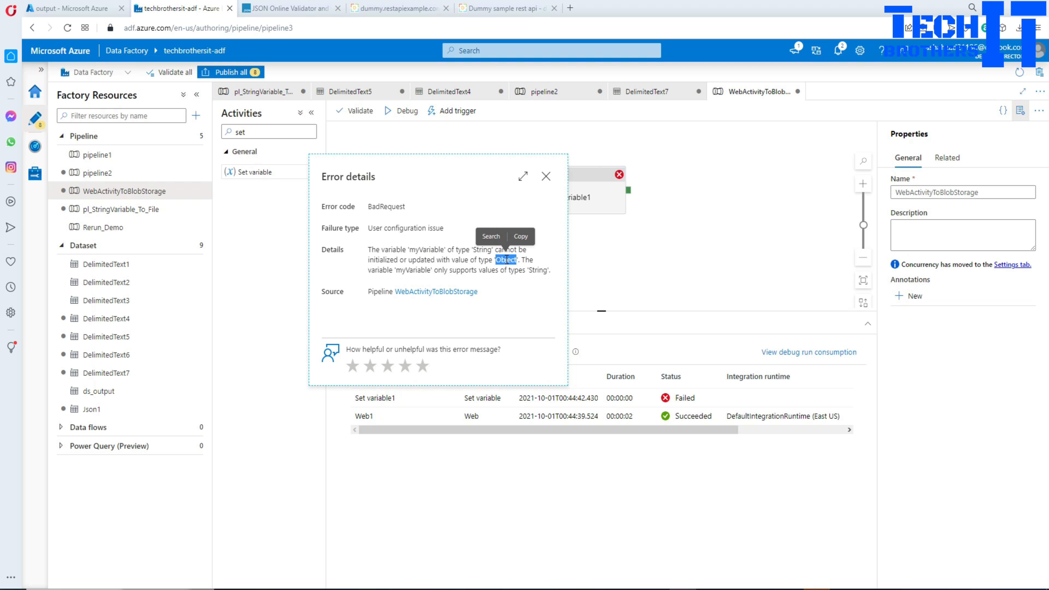
{"action": "double_click", "coordinate": [413, 271]}
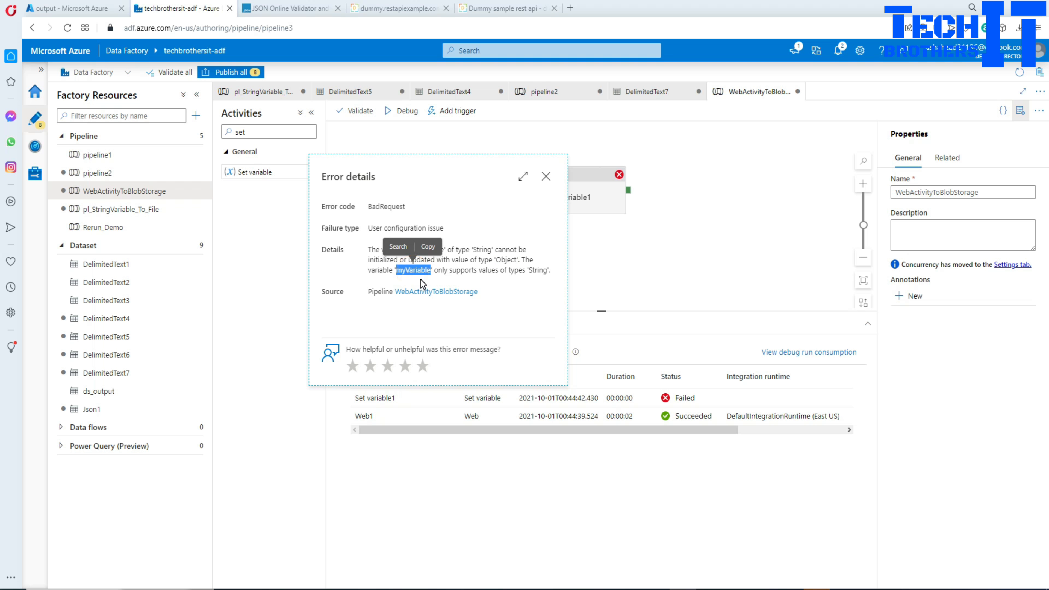
{"action": "left_click", "coordinate": [546, 176]}
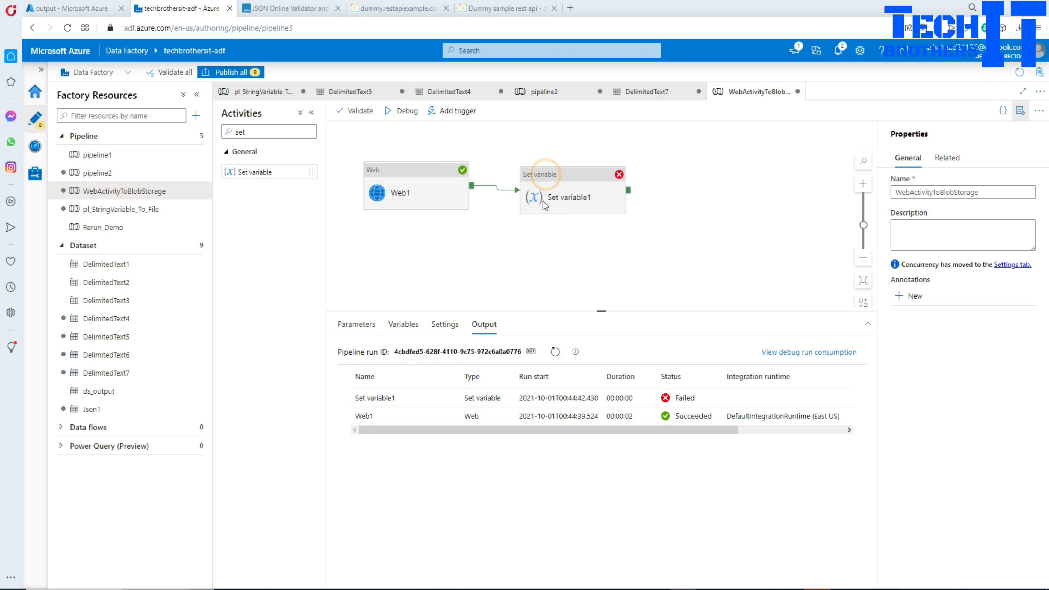
Step: Change the value of myVariable in Set variable1 to the string-interpolated expression @{activity('Web1').output}
{"action": "left_click", "coordinate": [566, 188]}
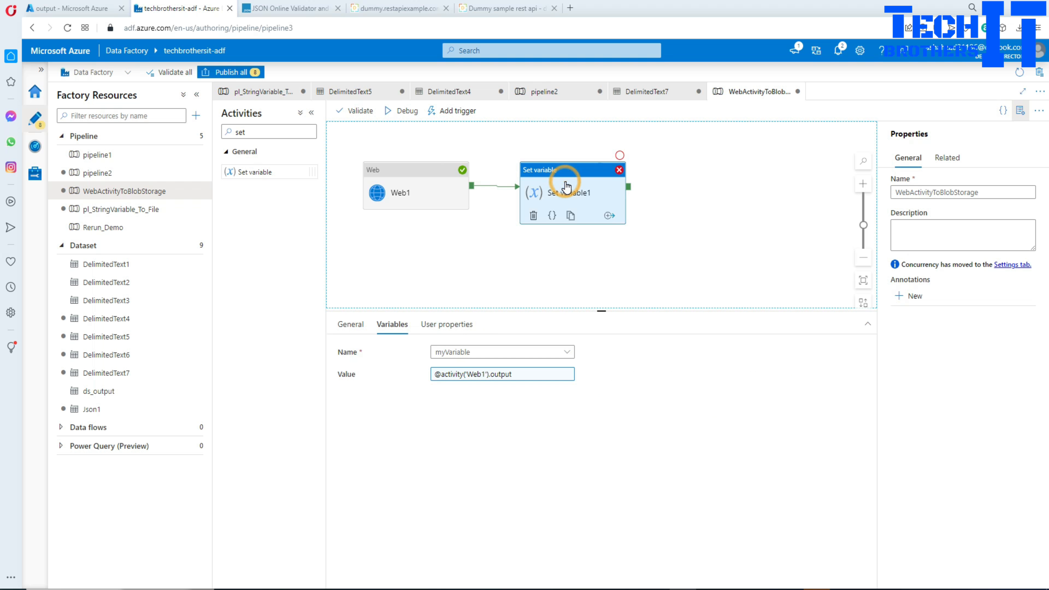
{"action": "left_click", "coordinate": [515, 379]}
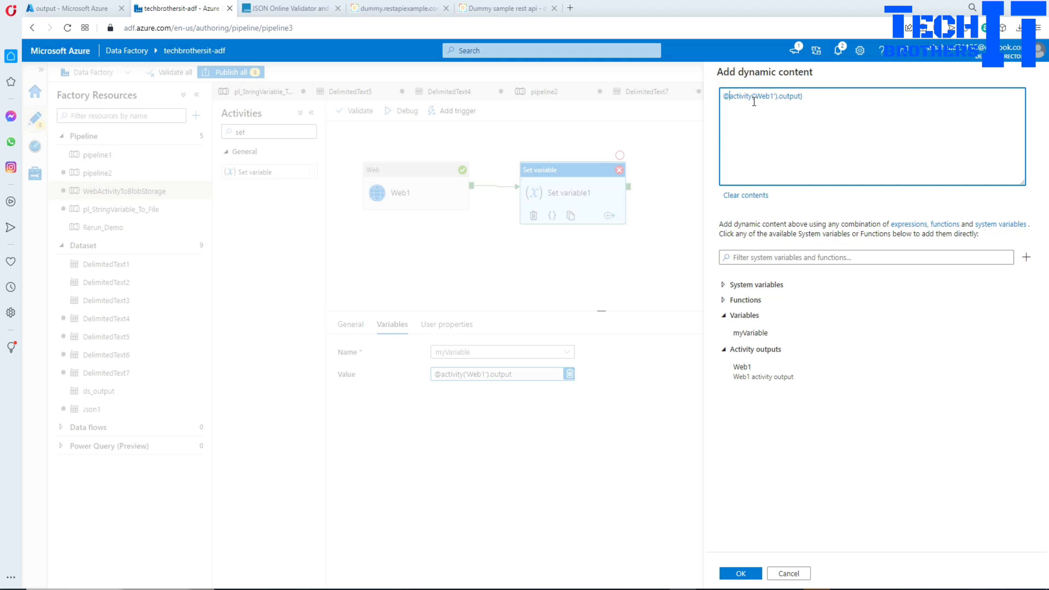
{"action": "type", "text": "{"}
{"action": "key", "text": "ctrl+plus"}
{"action": "key", "text": "ctrl+plus"}
{"action": "key", "text": "ctrl+plus"}
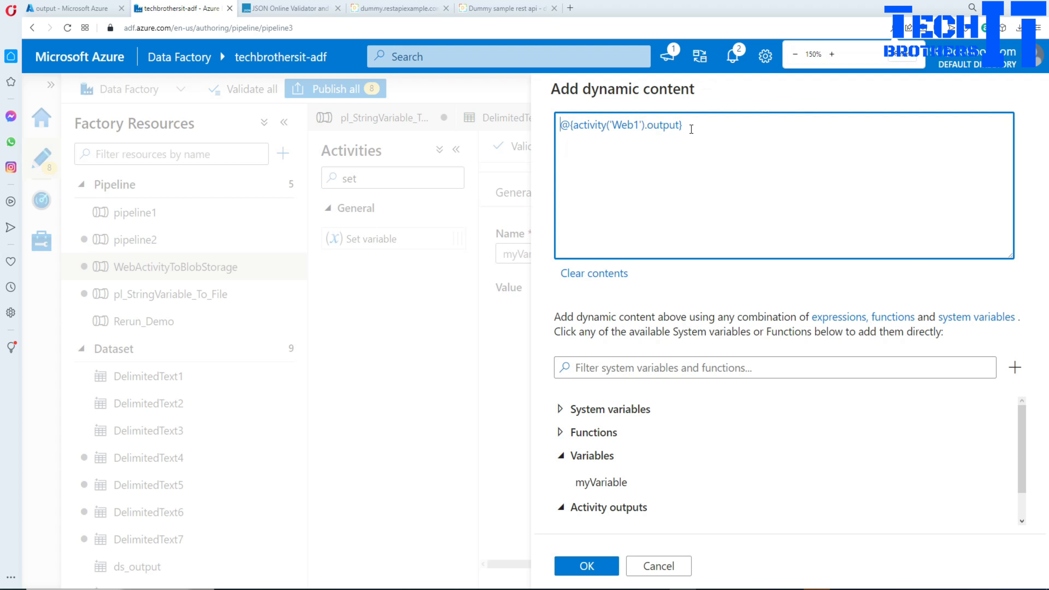
{"action": "left_click", "coordinate": [689, 128]}
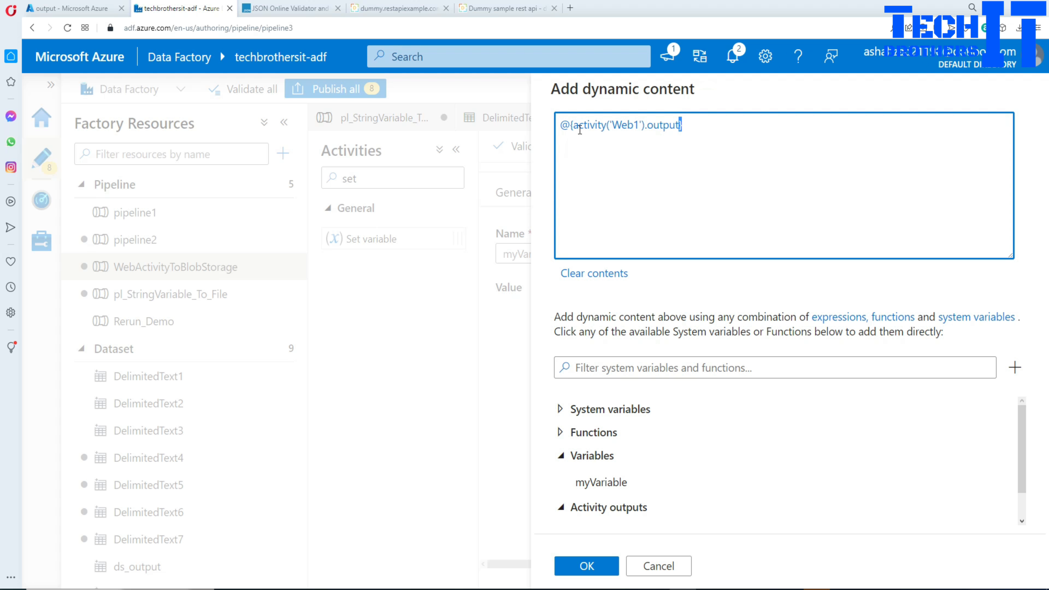
{"action": "left_click_drag", "start_coordinate": [575, 128], "coordinate": [571, 127]}
{"action": "left_click", "coordinate": [688, 126]}
{"action": "left_click_drag", "start_coordinate": [679, 125], "coordinate": [582, 131]}
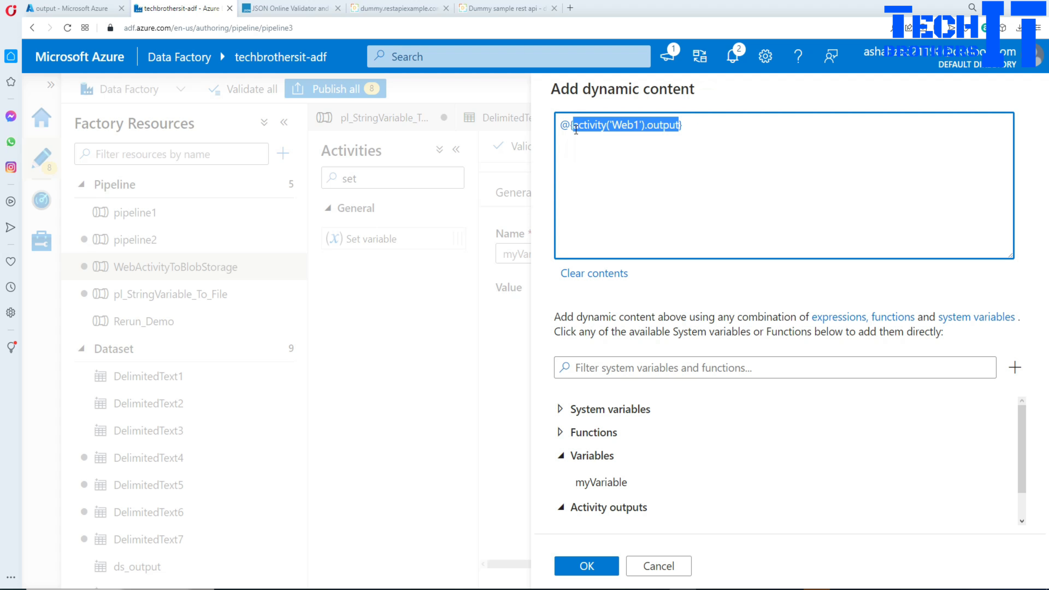
{"action": "left_click", "coordinate": [657, 145]}
{"action": "key", "text": "ctrl+minus"}
{"action": "key", "text": "ctrl+minus"}
{"action": "key", "text": "ctrl+minus"}
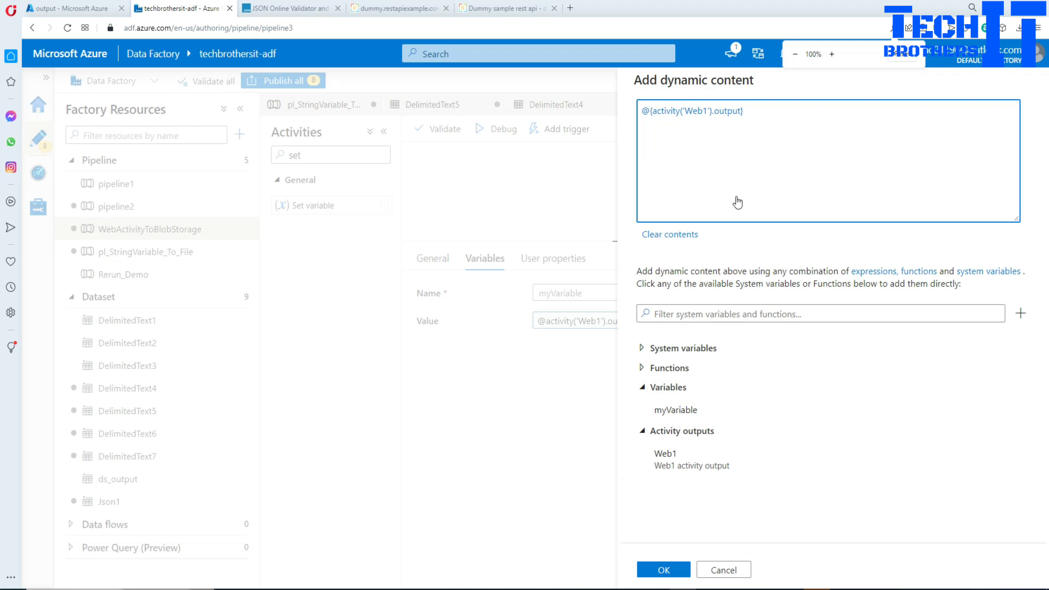
{"action": "key", "text": "ctrl+plus"}
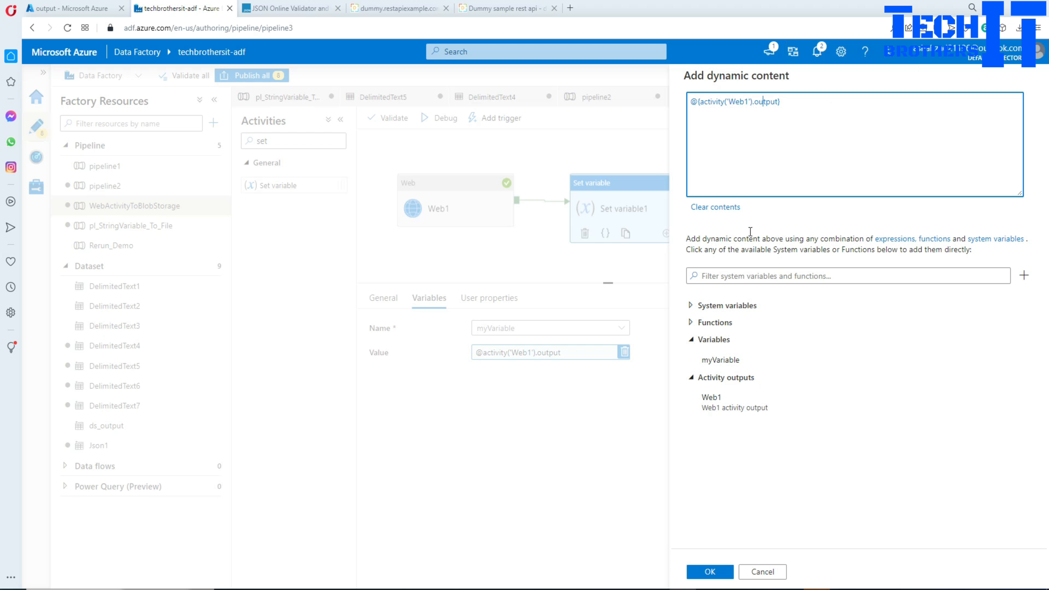
{"action": "left_click", "coordinate": [723, 570]}
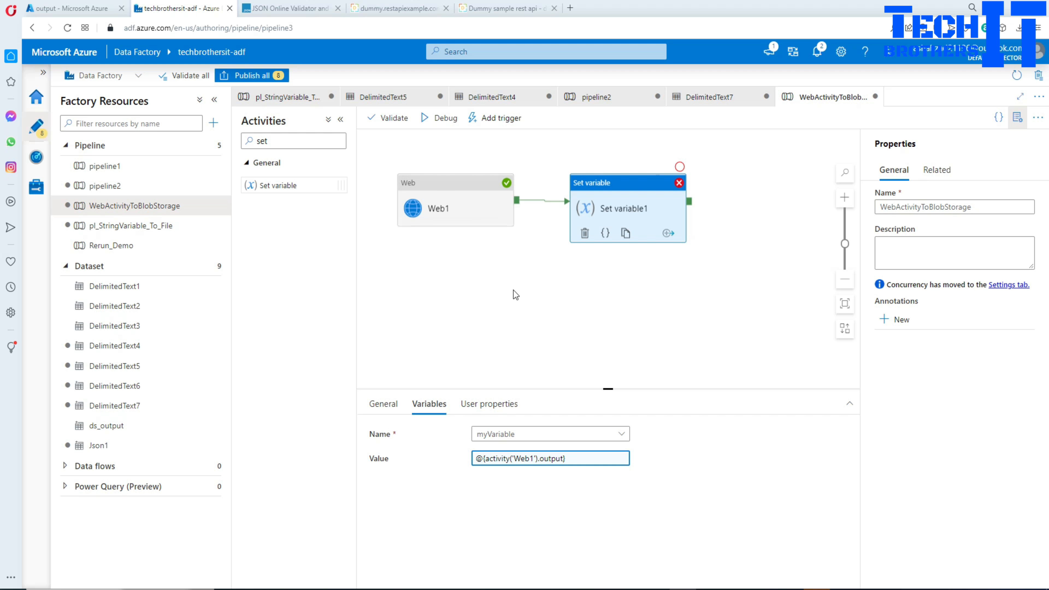
{"action": "left_click", "coordinate": [520, 310]}
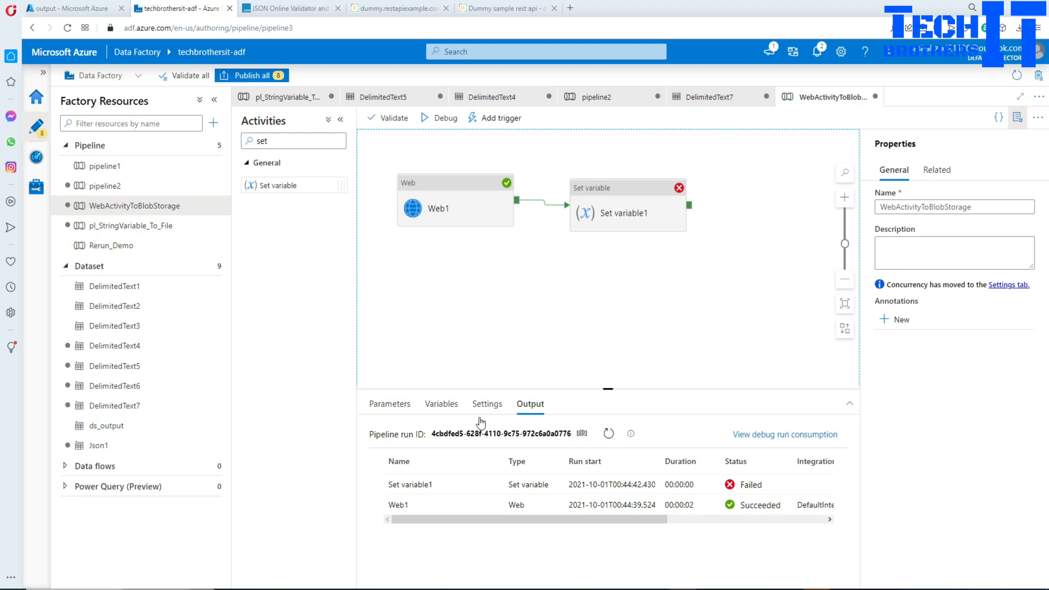
Step: Run the pipeline in debug mode and examine the Web1 run's input and output JSON, including the data object
{"action": "left_click", "coordinate": [446, 118]}
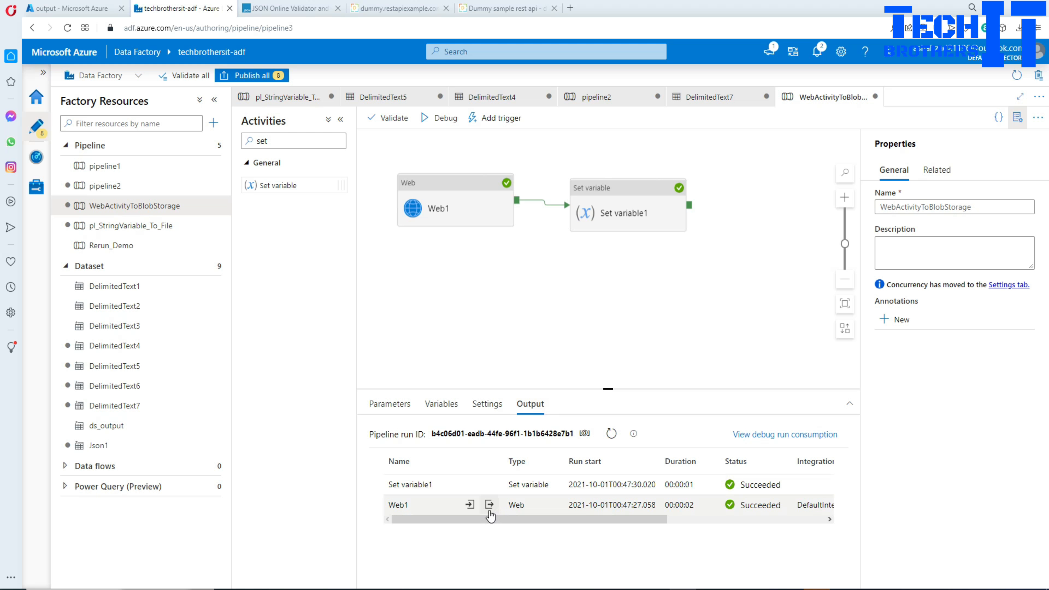
{"action": "left_click", "coordinate": [469, 504]}
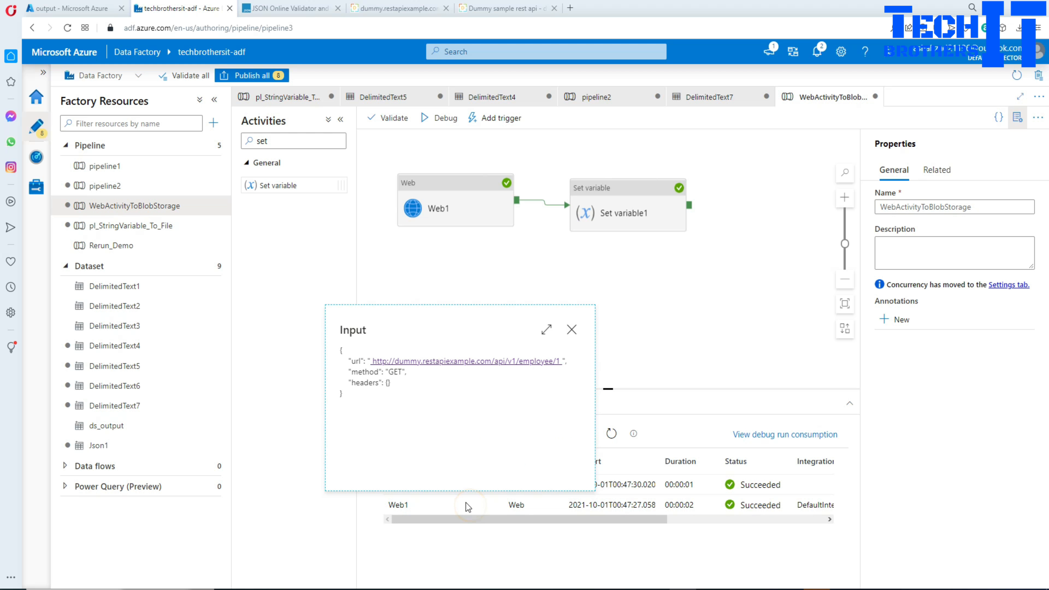
{"action": "left_click", "coordinate": [572, 329]}
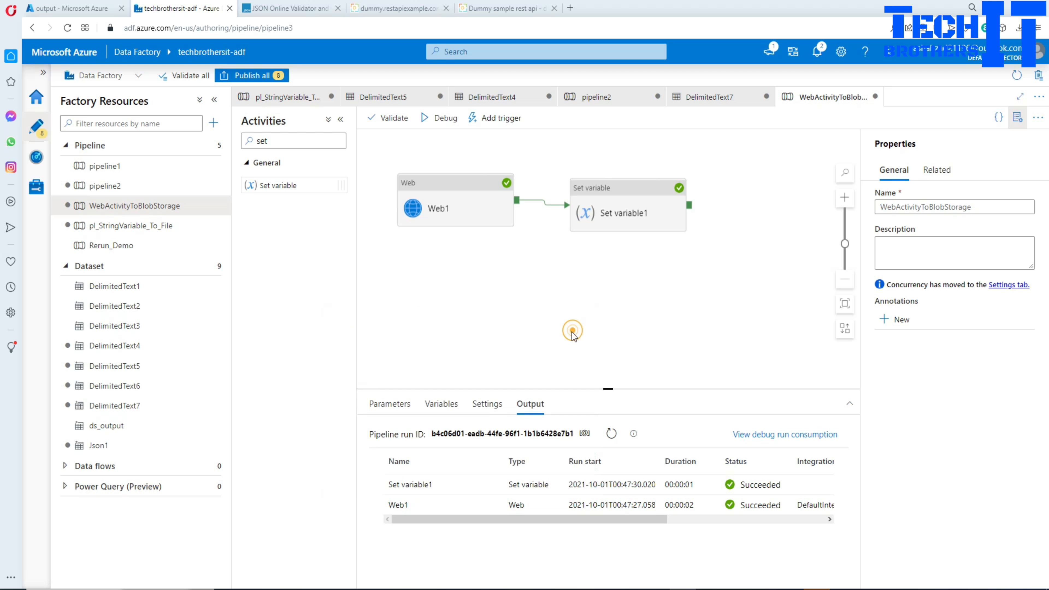
{"action": "left_click", "coordinate": [489, 505]}
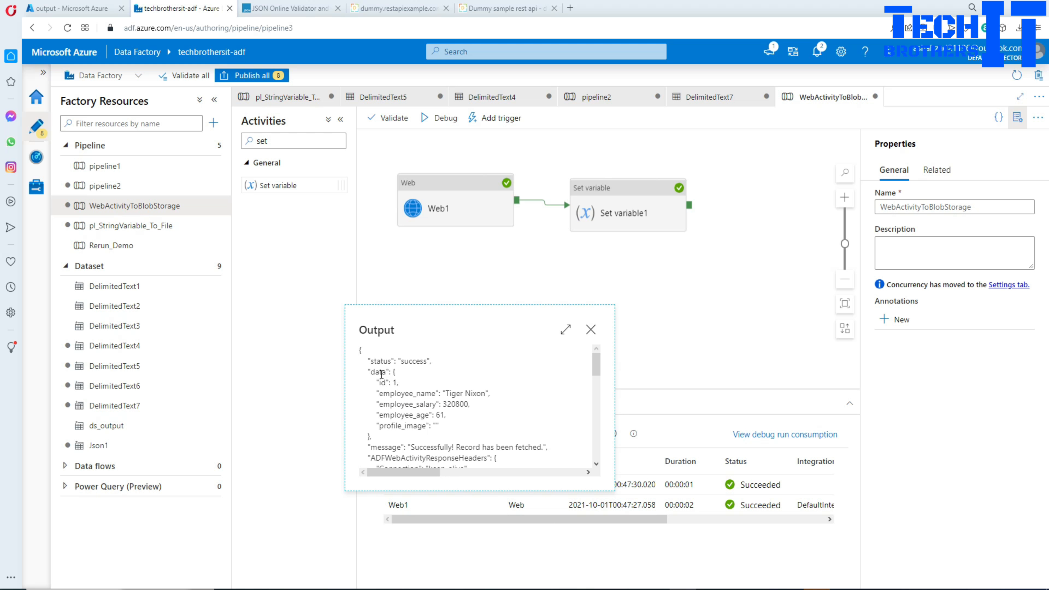
{"action": "left_click_drag", "start_coordinate": [367, 369], "coordinate": [432, 435]}
{"action": "left_click", "coordinate": [592, 332]}
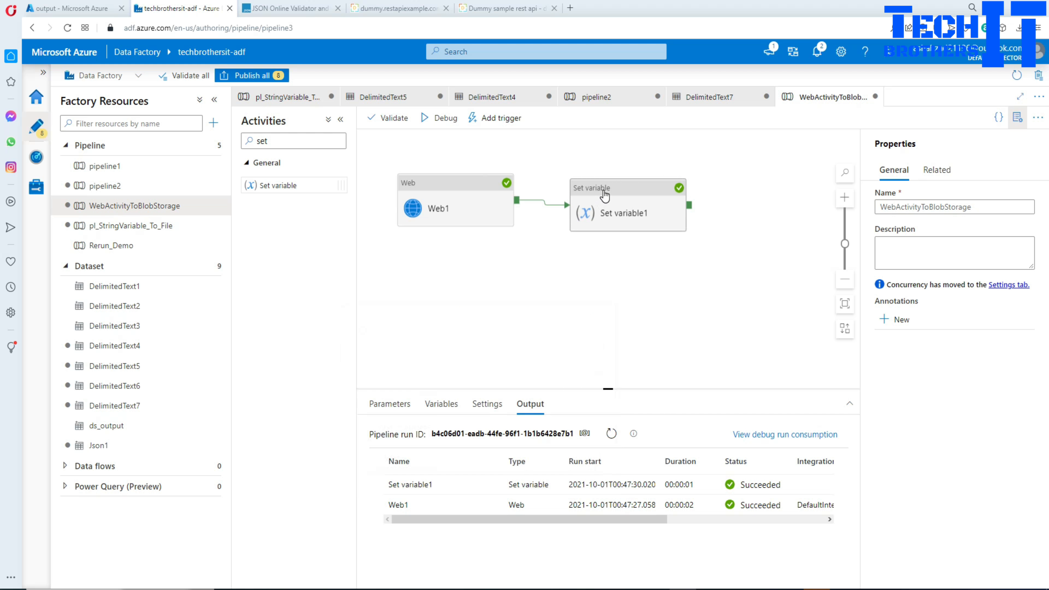
Step: Review the Set variable1 expression and examine its run input, checking the string value passed to myVariable
{"action": "left_click", "coordinate": [599, 202]}
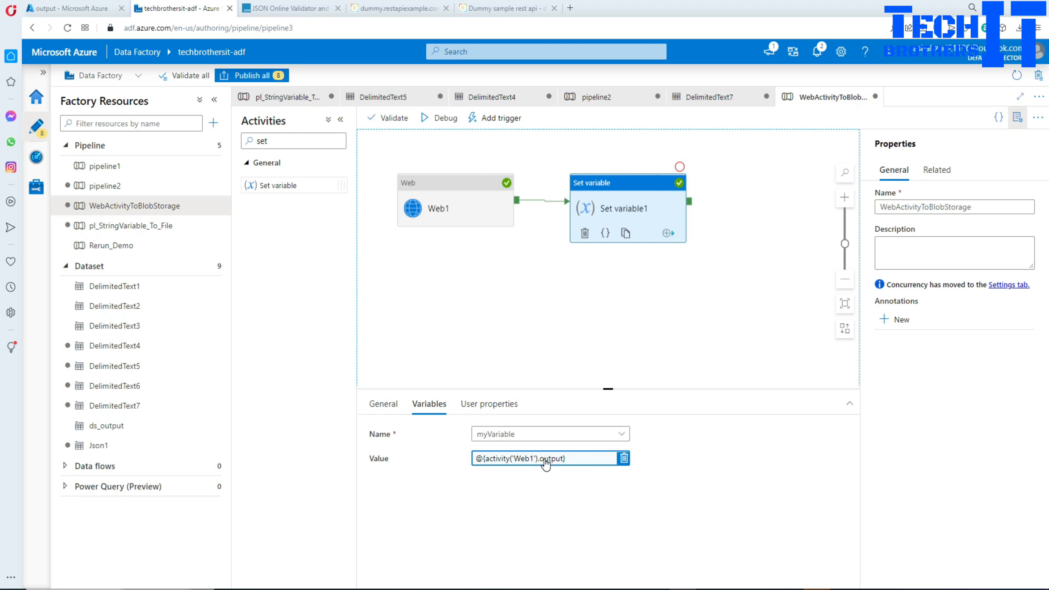
{"action": "left_click", "coordinate": [500, 318]}
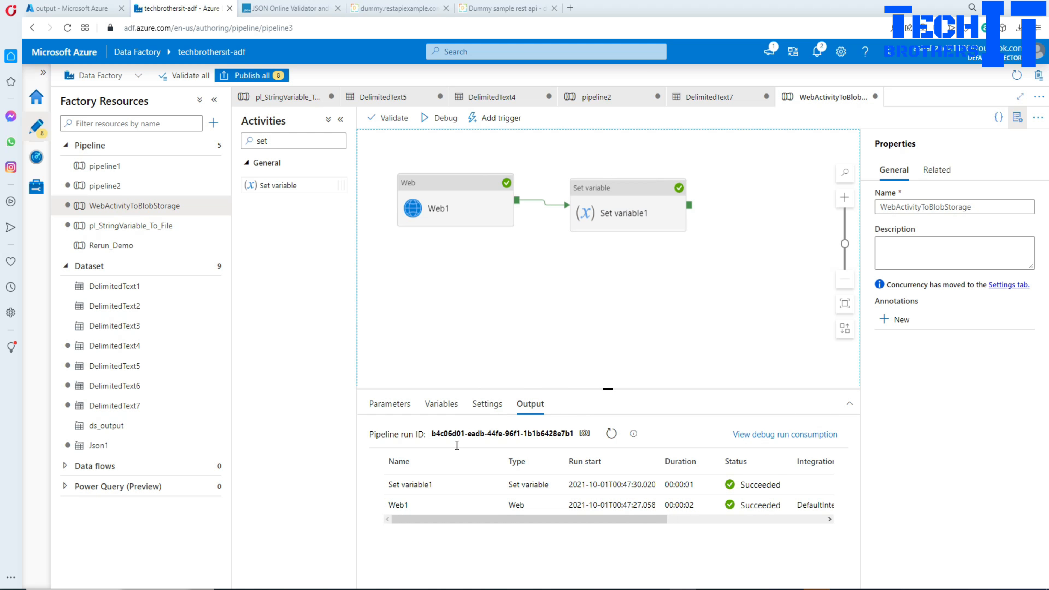
{"action": "left_click", "coordinate": [468, 483]}
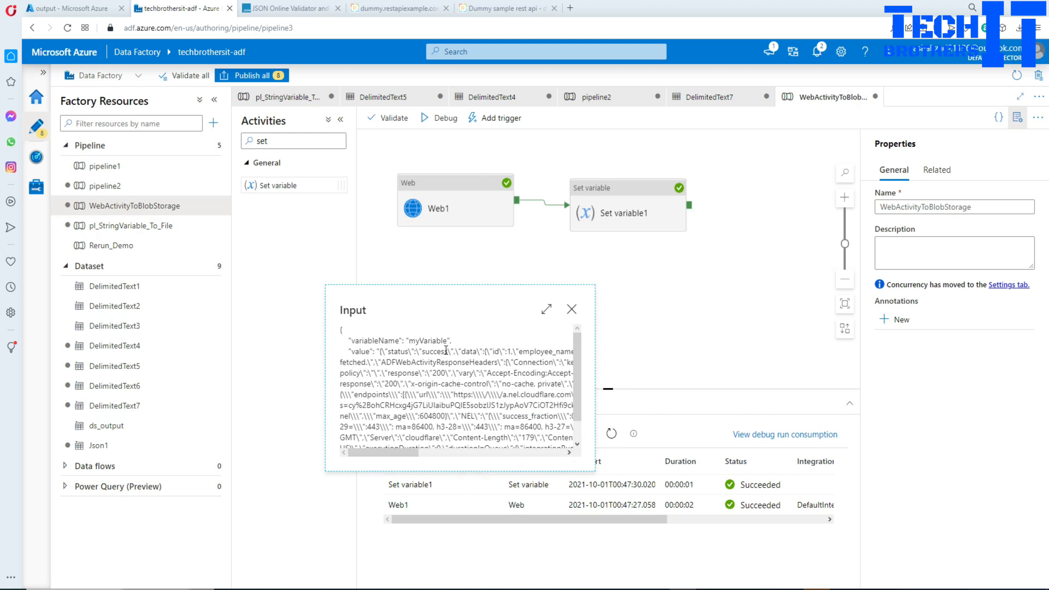
{"action": "left_click_drag", "start_coordinate": [447, 351], "coordinate": [457, 351]}
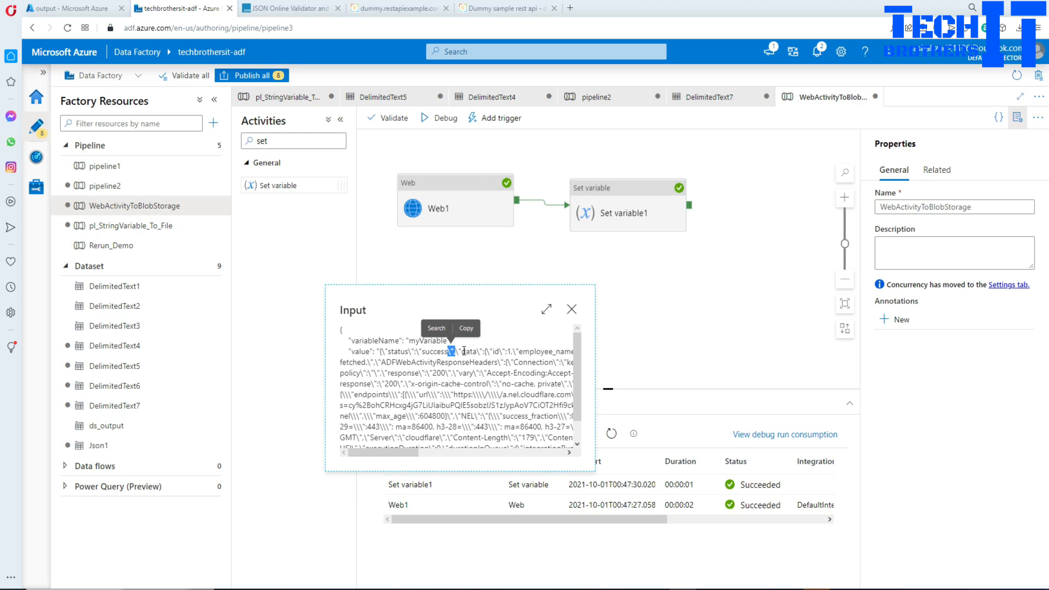
{"action": "left_click", "coordinate": [408, 352]}
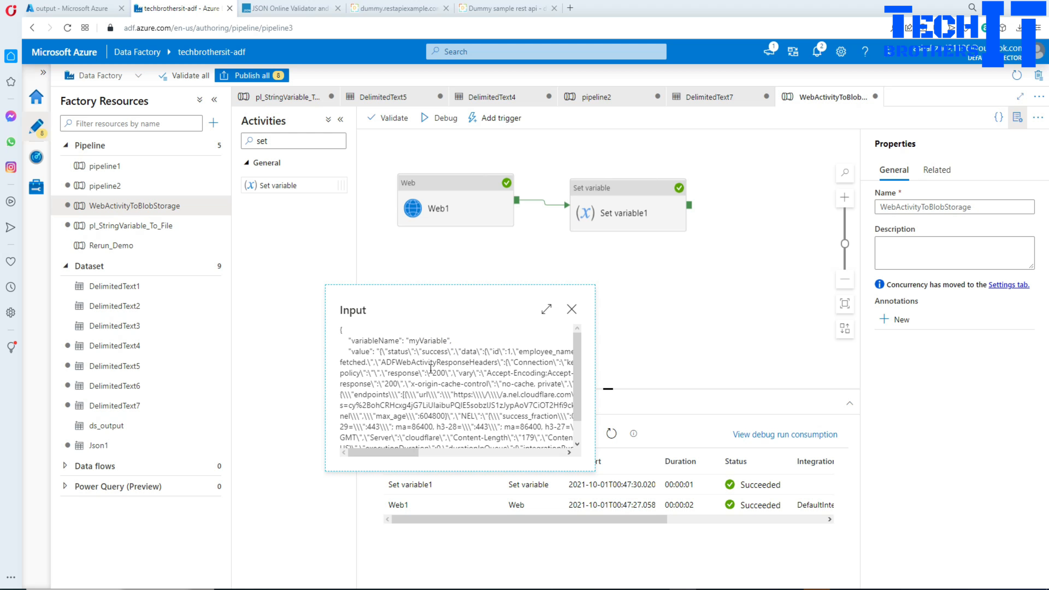
{"action": "scroll", "coordinate": [448, 412], "scroll_direction": "down", "scroll_amount": 2}
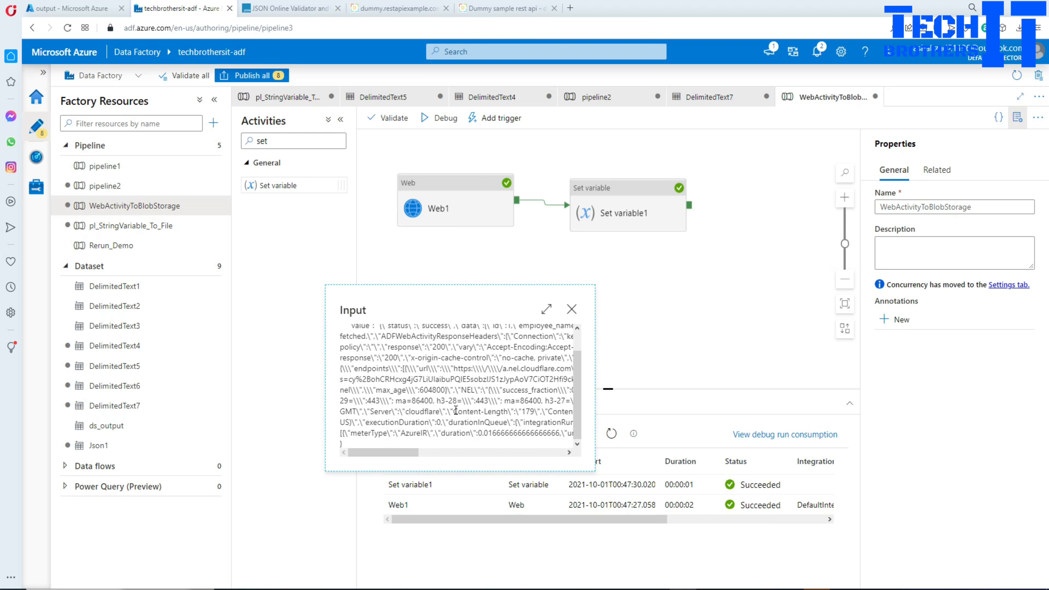
{"action": "left_click", "coordinate": [572, 309]}
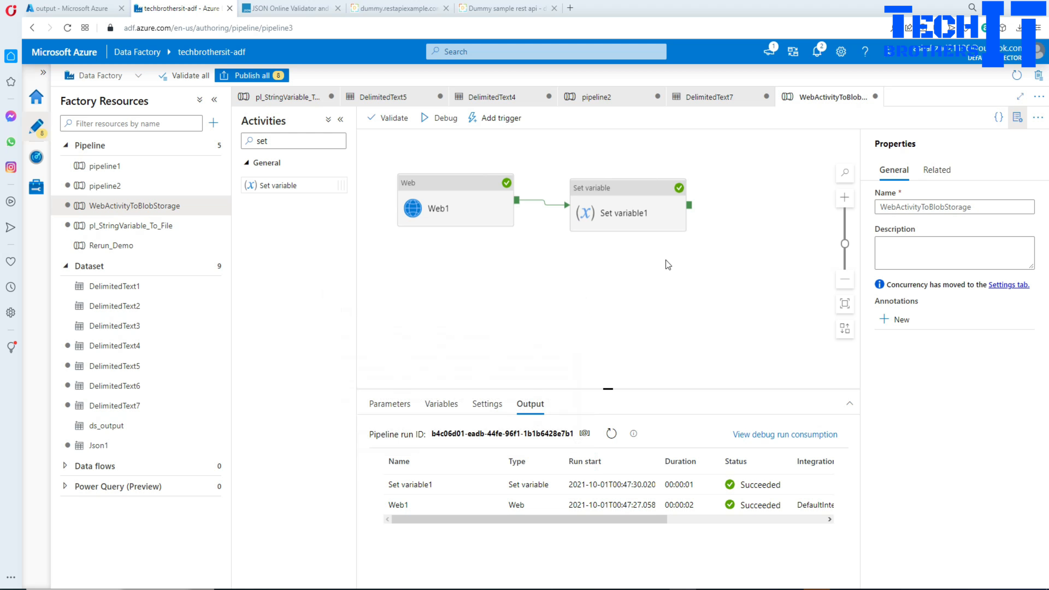
Step: Find the Copy data activity, add it to the canvas and connect Set variable1 to it on success
{"action": "double_click", "coordinate": [314, 141]}
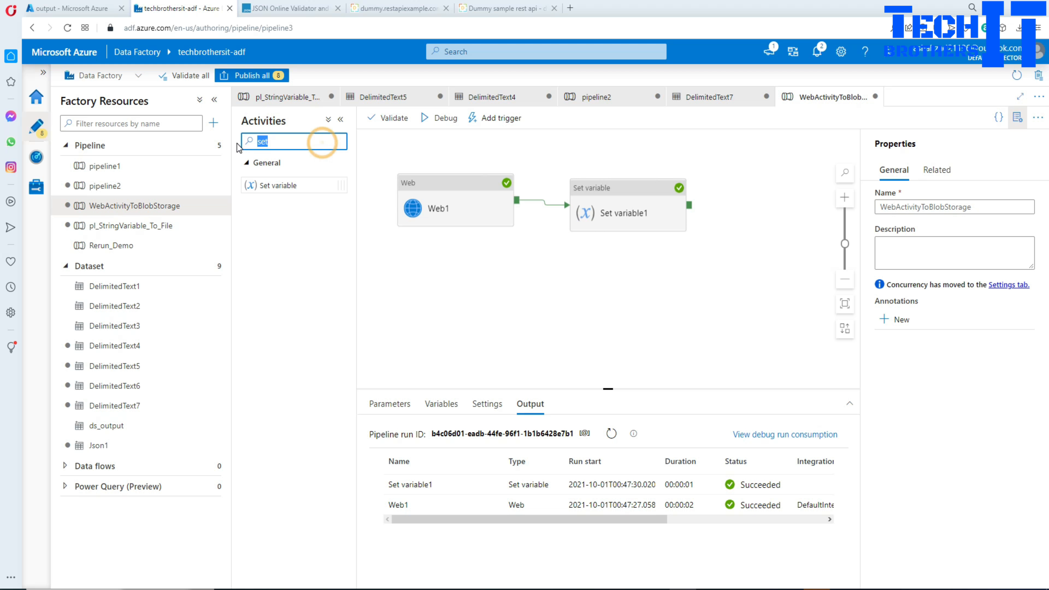
{"action": "key", "text": "BackSpace"}
{"action": "type", "text": "copy"}
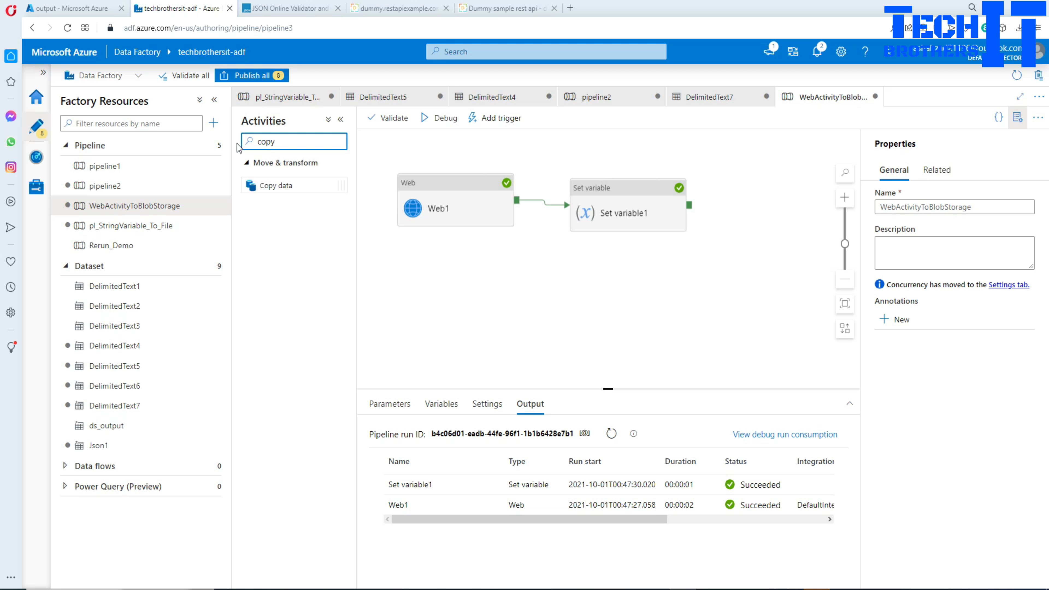
{"action": "left_click_drag", "start_coordinate": [288, 186], "coordinate": [660, 291]}
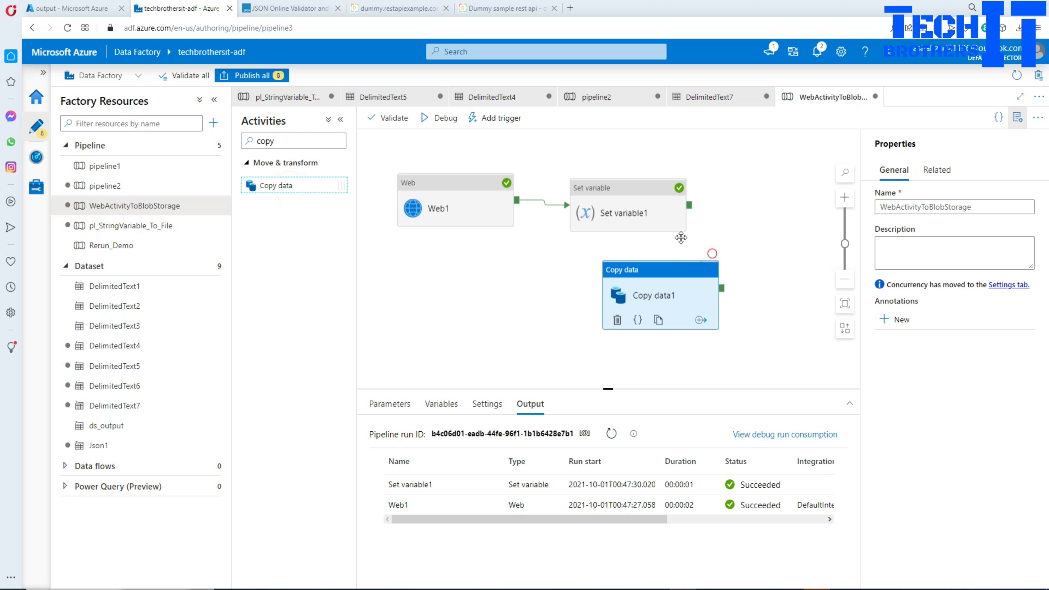
{"action": "left_click_drag", "start_coordinate": [688, 205], "coordinate": [707, 301]}
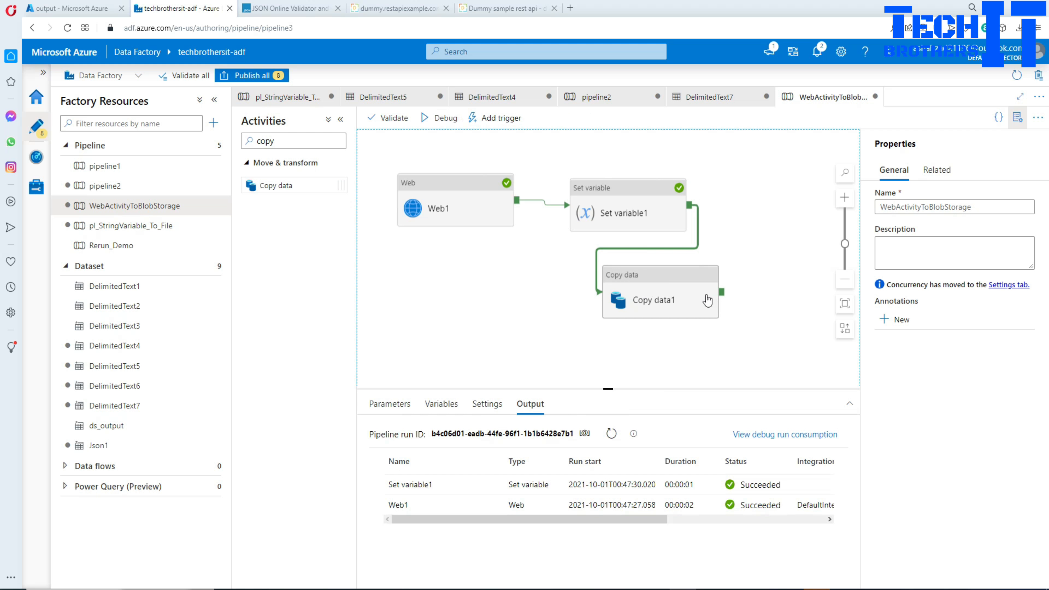
Step: Arrange Web1, Set variable1 and Copy data1 in a row on the canvas
{"action": "left_click", "coordinate": [673, 281]}
{"action": "left_click_drag", "start_coordinate": [652, 271], "coordinate": [756, 188]}
{"action": "left_click", "coordinate": [463, 198]}
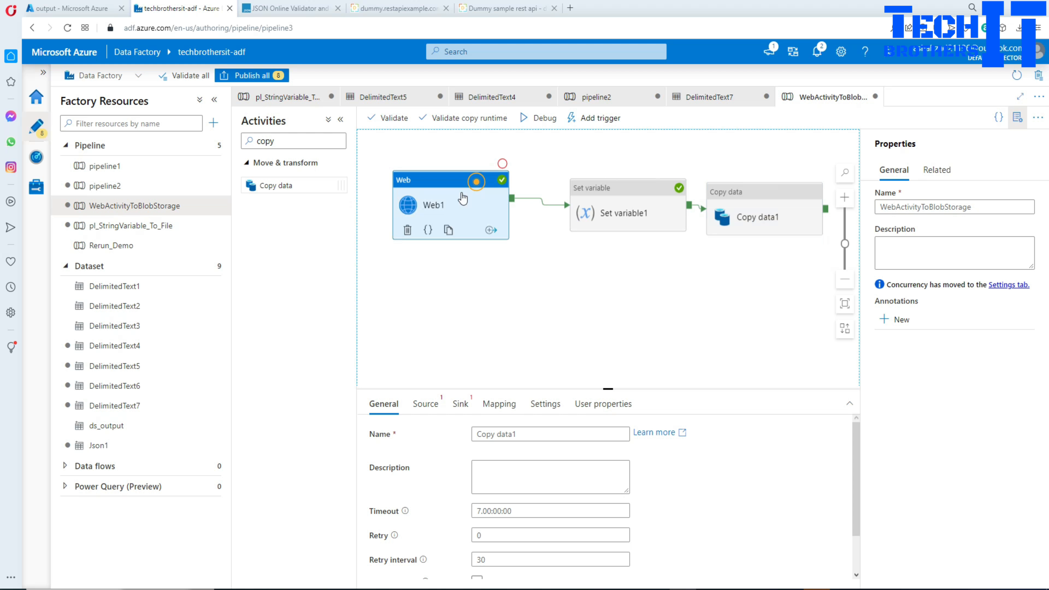
{"action": "left_click_drag", "start_coordinate": [463, 199], "coordinate": [432, 227]}
{"action": "left_click_drag", "start_coordinate": [605, 188], "coordinate": [542, 198]}
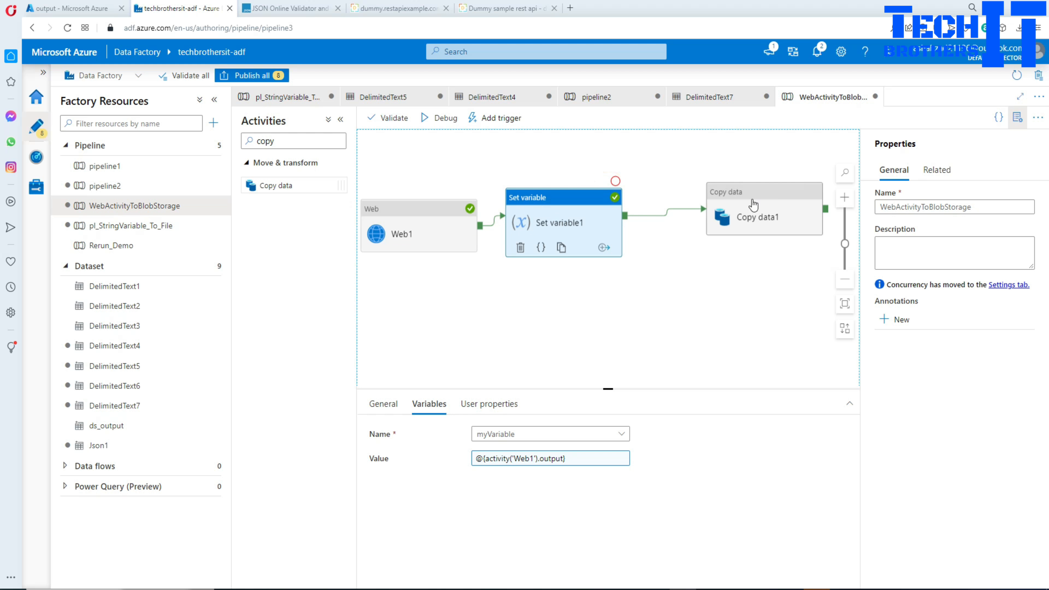
{"action": "left_click_drag", "start_coordinate": [777, 195], "coordinate": [736, 199]}
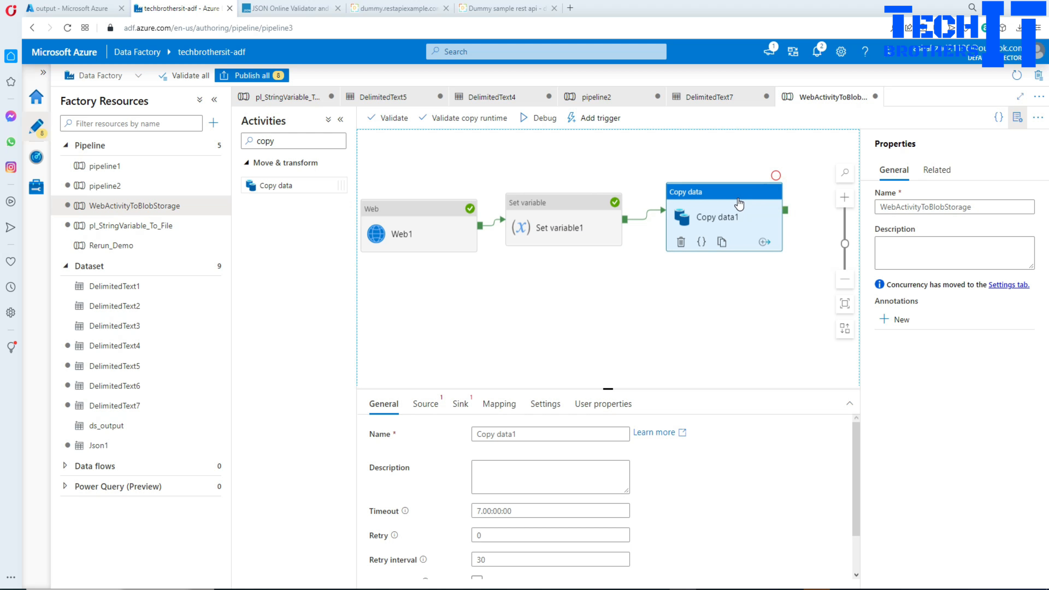
Step: Start a new source dataset for Copy data1 using Azure Blob Storage and the DelimitedText format
{"action": "left_click", "coordinate": [426, 404]}
{"action": "left_click_drag", "start_coordinate": [583, 388], "coordinate": [594, 298]}
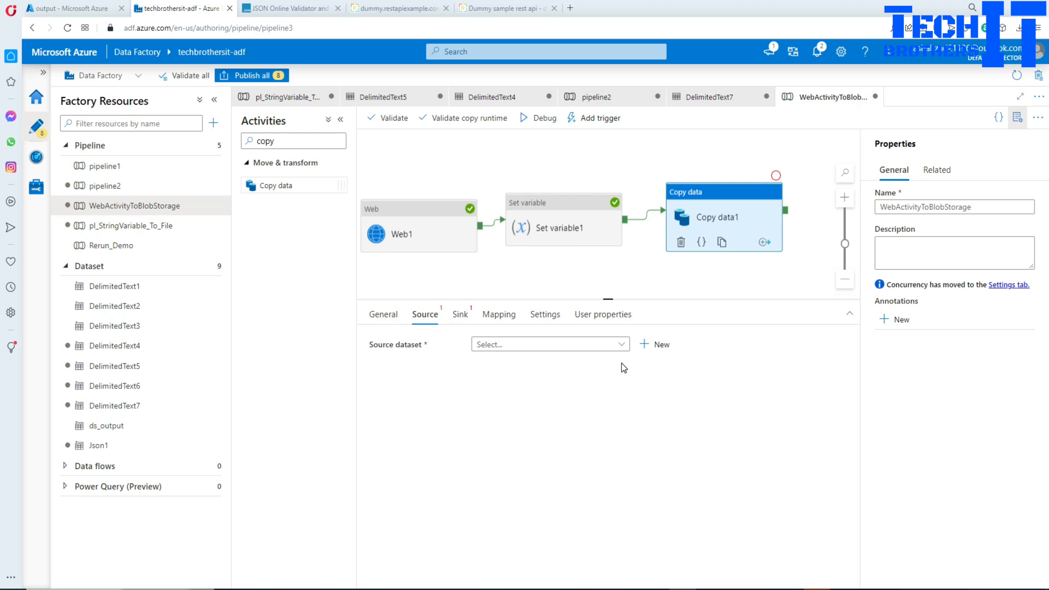
{"action": "left_click", "coordinate": [660, 346]}
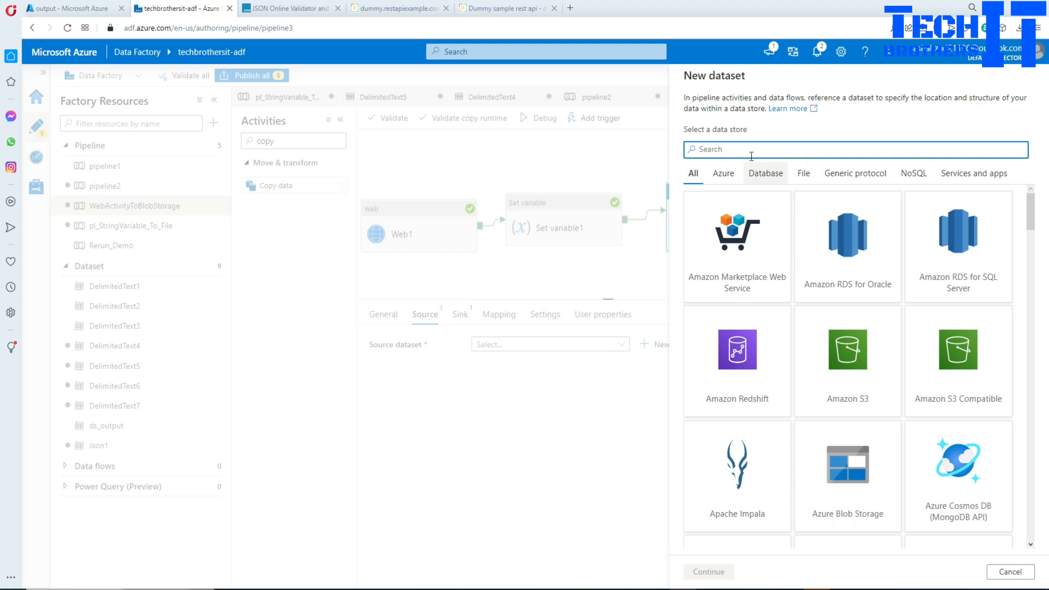
{"action": "type", "text": "azure"}
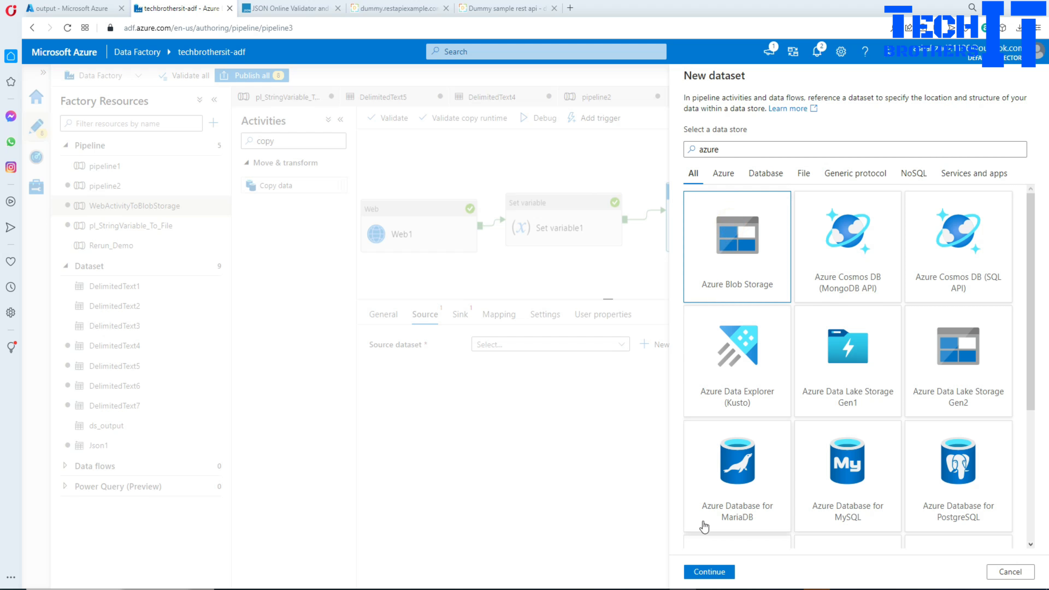
{"action": "left_click", "coordinate": [708, 571]}
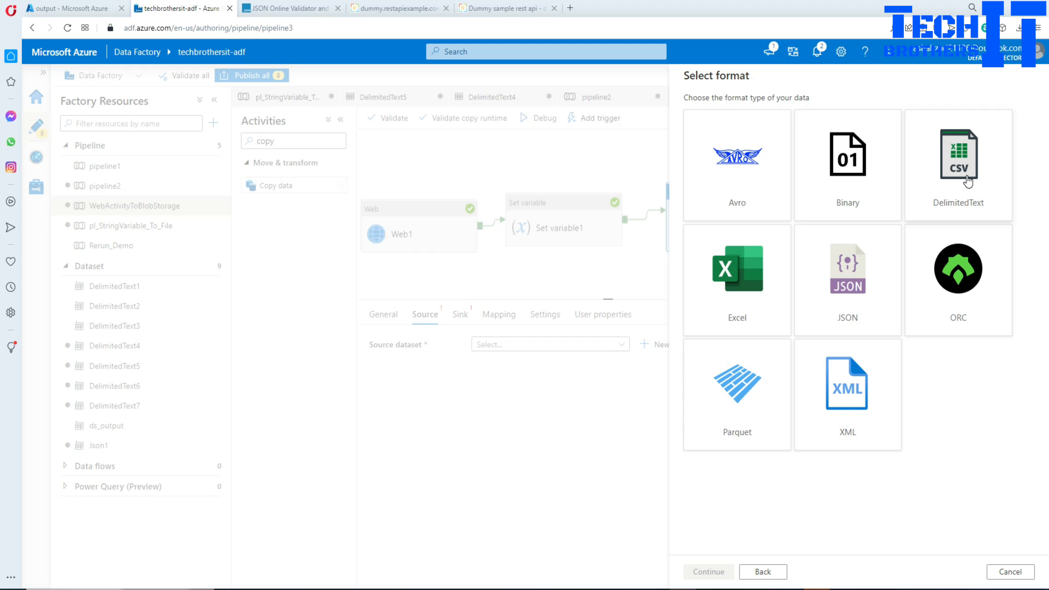
{"action": "left_click", "coordinate": [950, 174]}
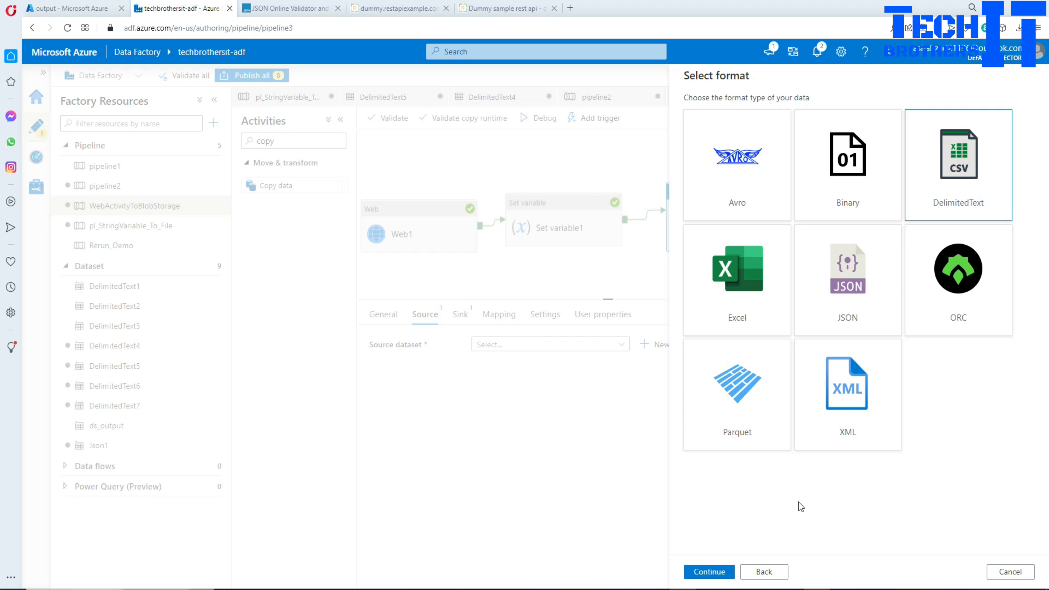
{"action": "left_click", "coordinate": [705, 571]}
Step: Create a new Azure Blob Storage linked service for the dataset, using Azure subscription 1 and the techbrotherstorage account
{"action": "left_click", "coordinate": [734, 151]}
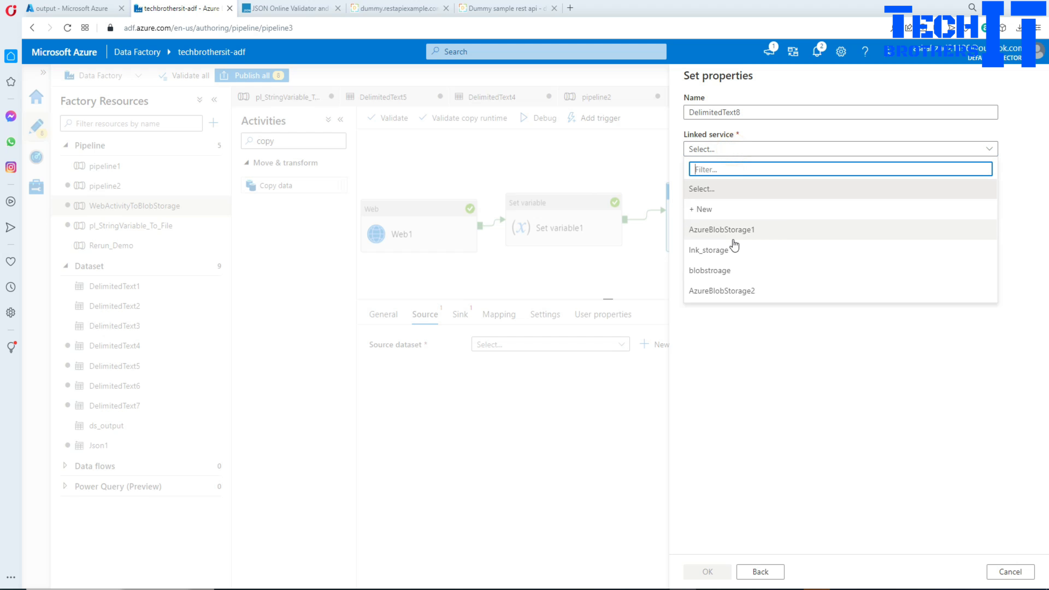
{"action": "left_click", "coordinate": [707, 209]}
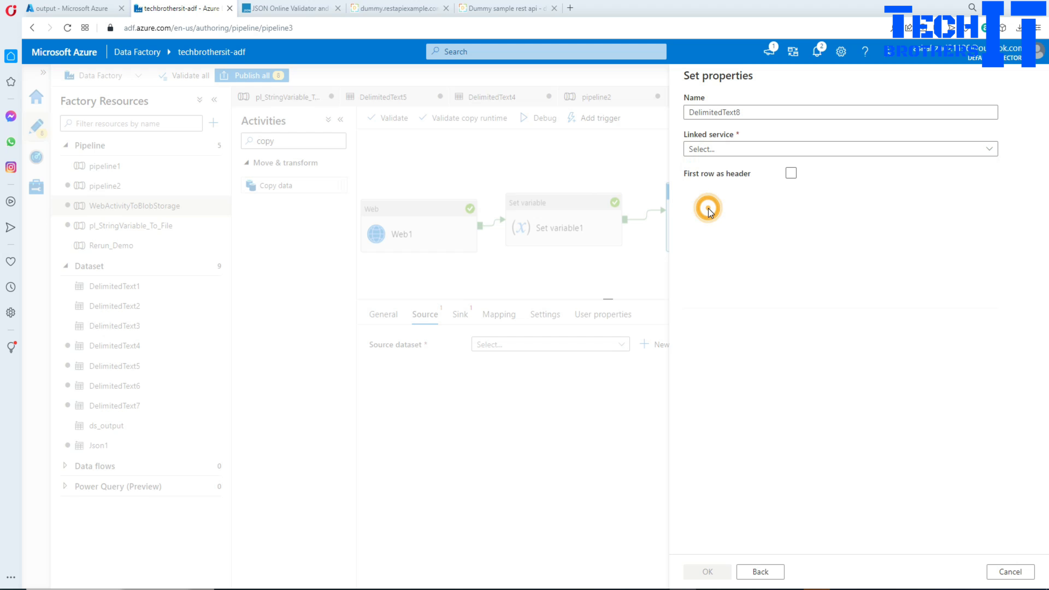
{"action": "left_click", "coordinate": [775, 209]}
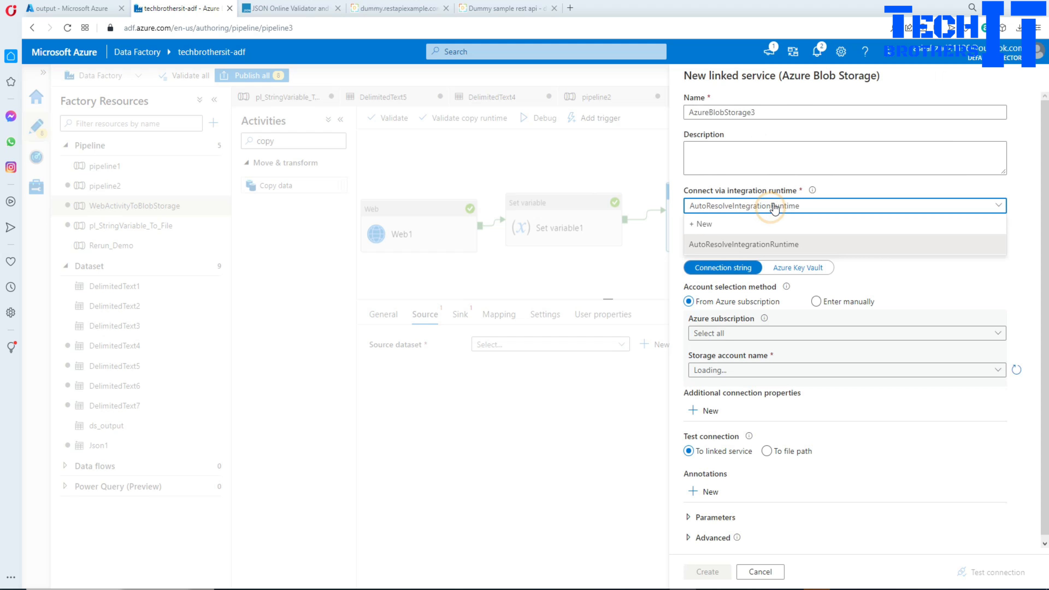
{"action": "left_click", "coordinate": [971, 280]}
{"action": "left_click", "coordinate": [779, 332]}
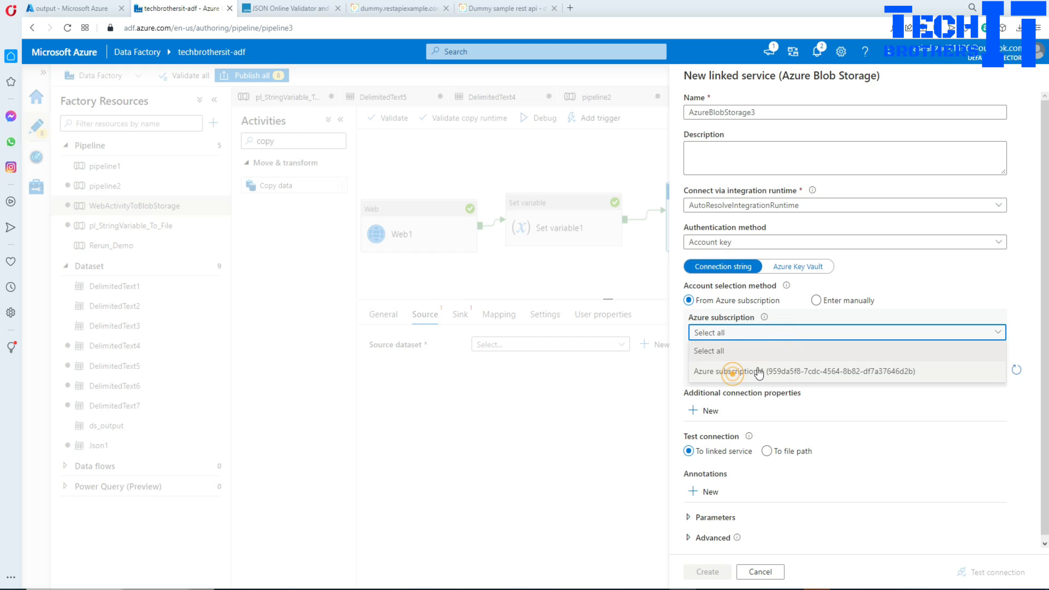
{"action": "left_click", "coordinate": [729, 371]}
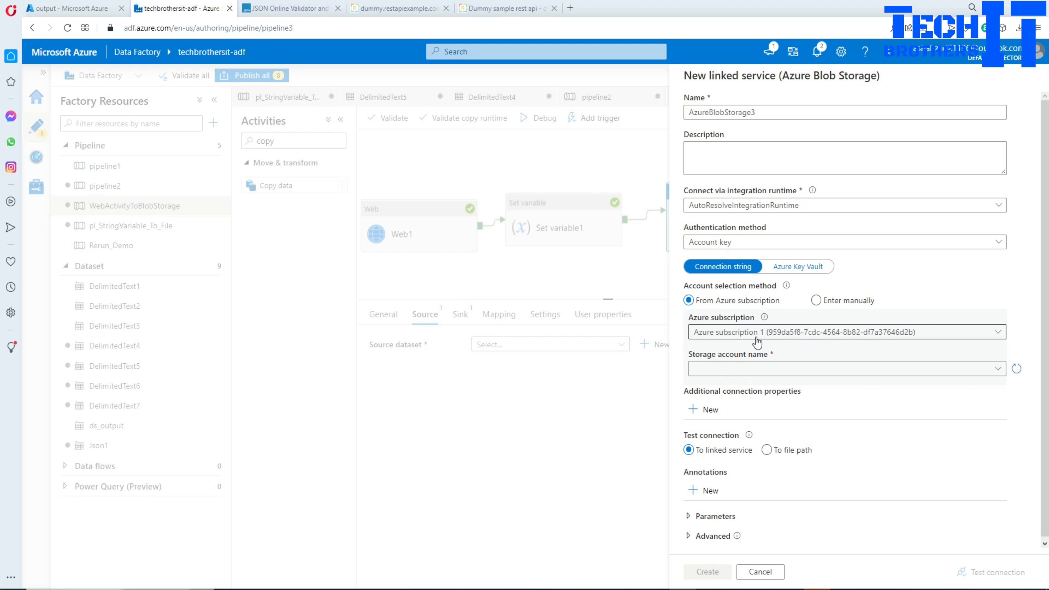
{"action": "left_click", "coordinate": [755, 367]}
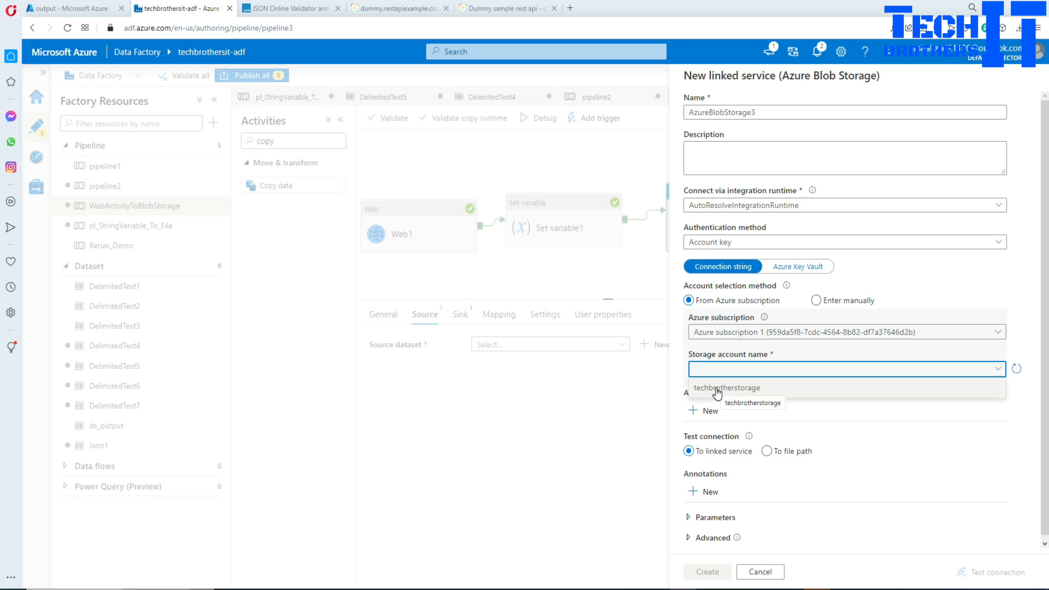
{"action": "left_click", "coordinate": [722, 388]}
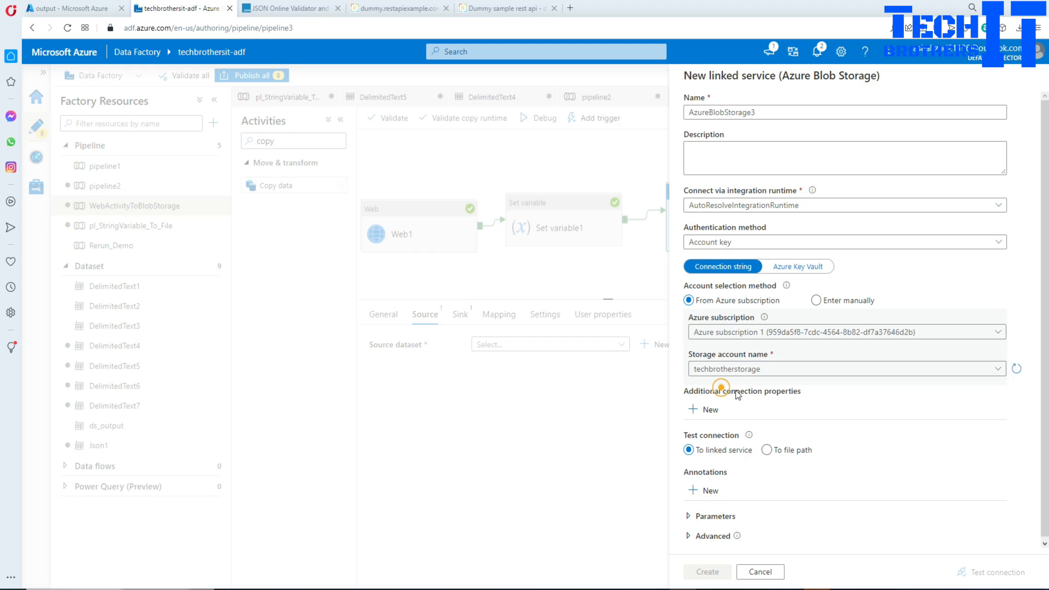
{"action": "left_click", "coordinate": [756, 111]}
{"action": "double_click", "coordinate": [743, 111]}
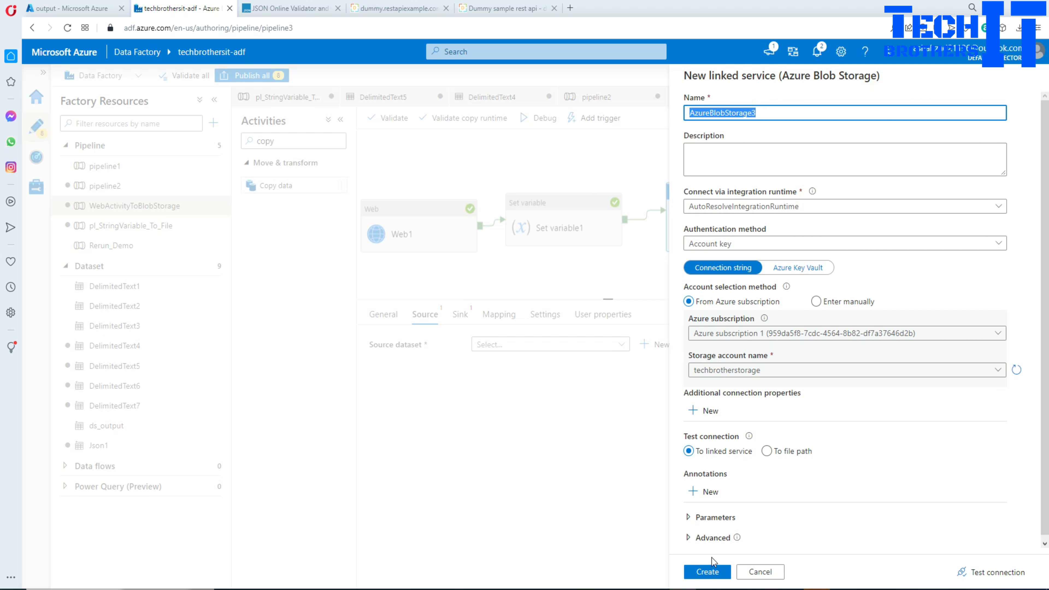
{"action": "left_click", "coordinate": [707, 573]}
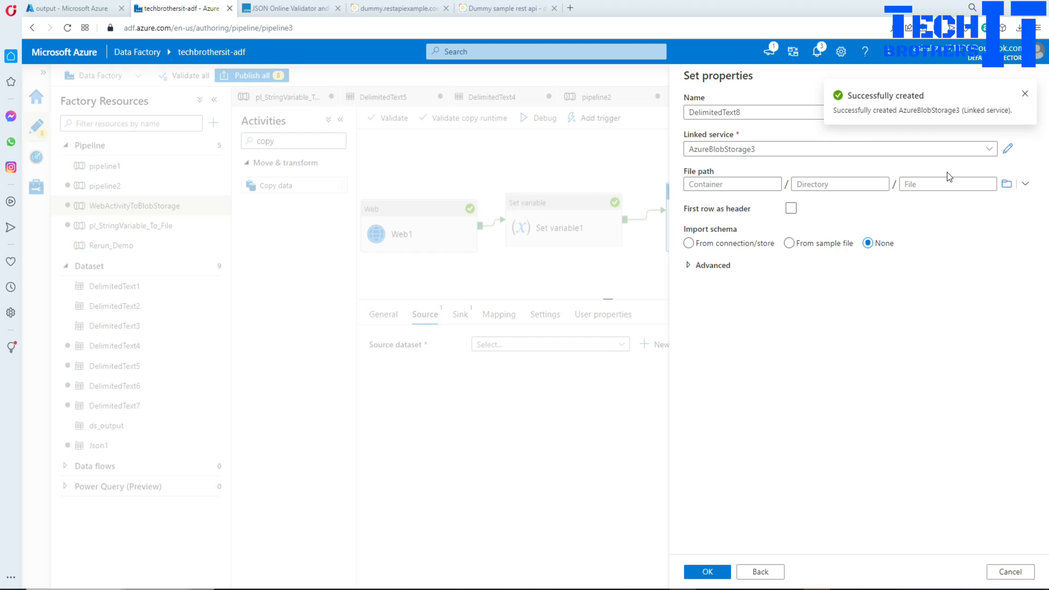
Step: Switch to the Azure portal and examine the contents of Template.txt in the input container of techbrotherstorage
{"action": "left_click", "coordinate": [91, 6]}
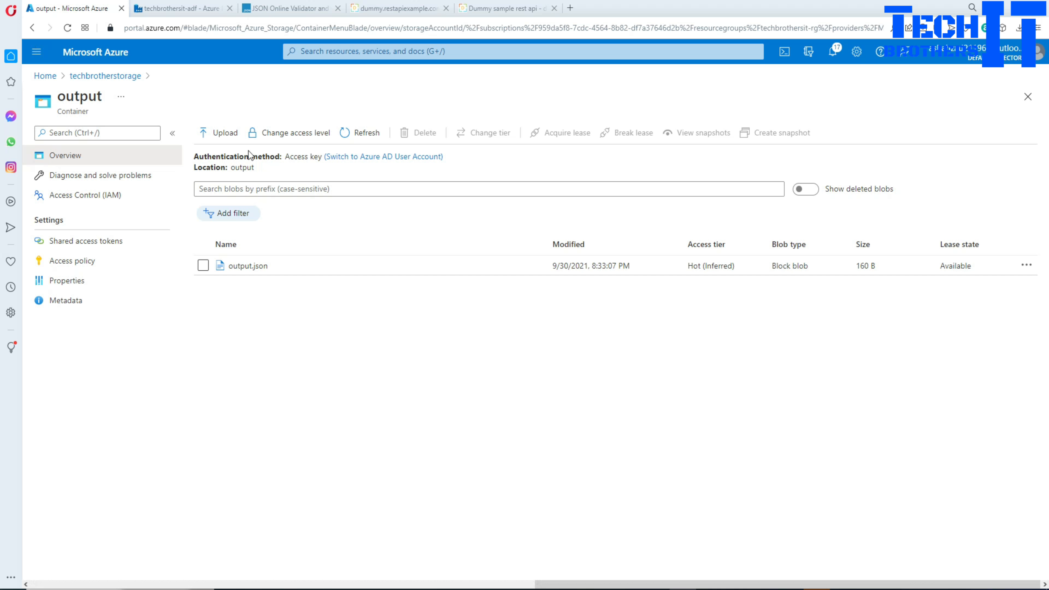
{"action": "left_click", "coordinate": [100, 76]}
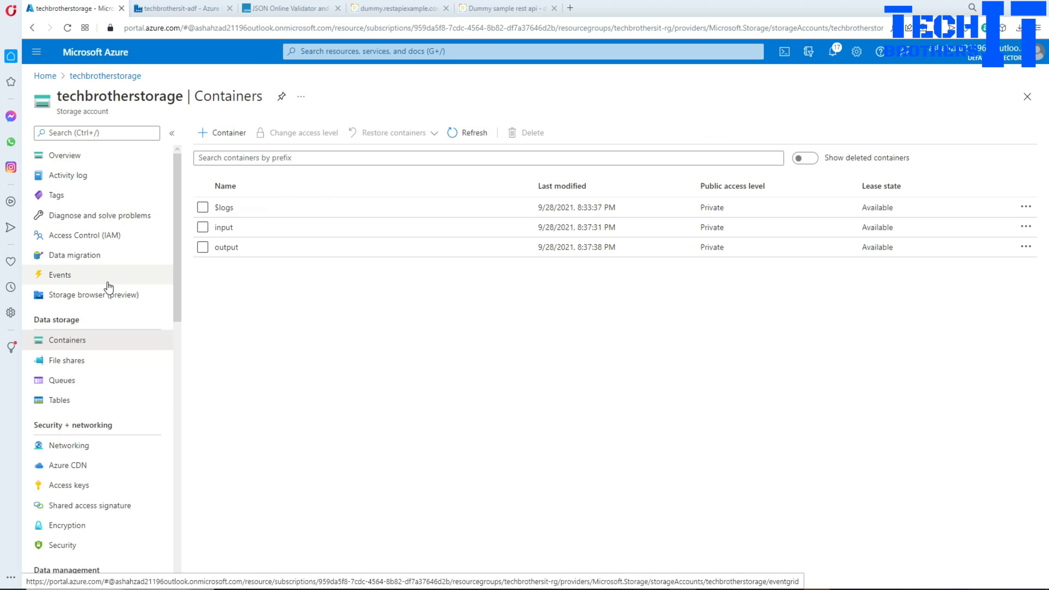
{"action": "left_click", "coordinate": [224, 227]}
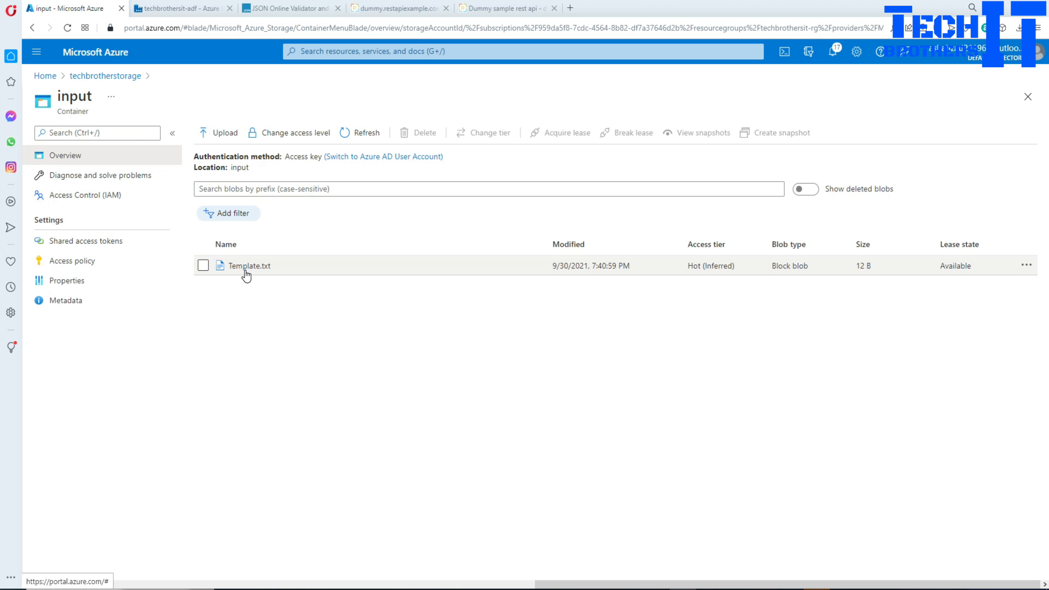
{"action": "left_click", "coordinate": [249, 268]}
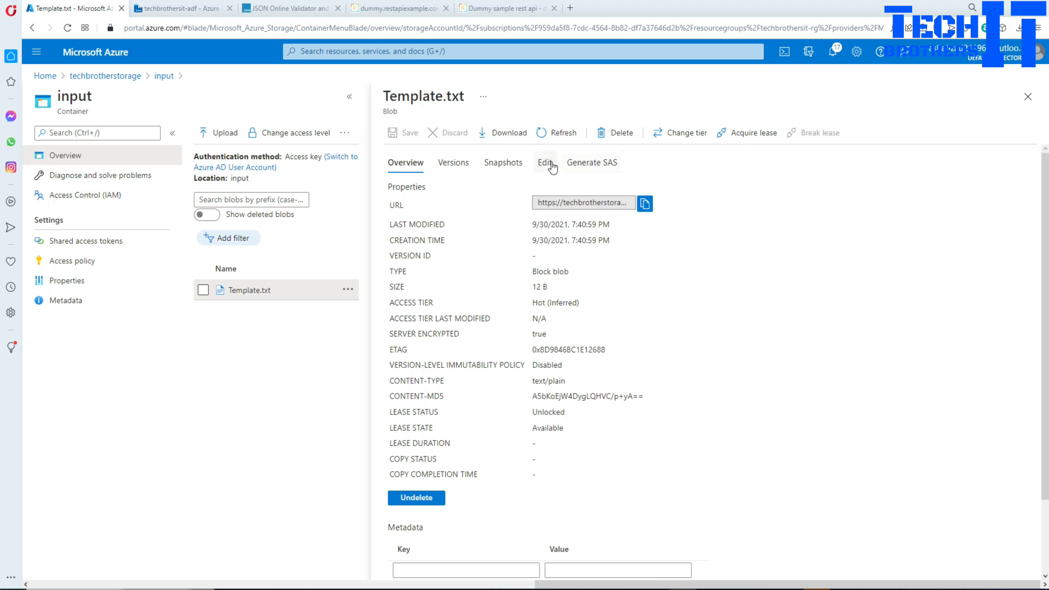
{"action": "left_click", "coordinate": [544, 162]}
{"action": "double_click", "coordinate": [448, 188]}
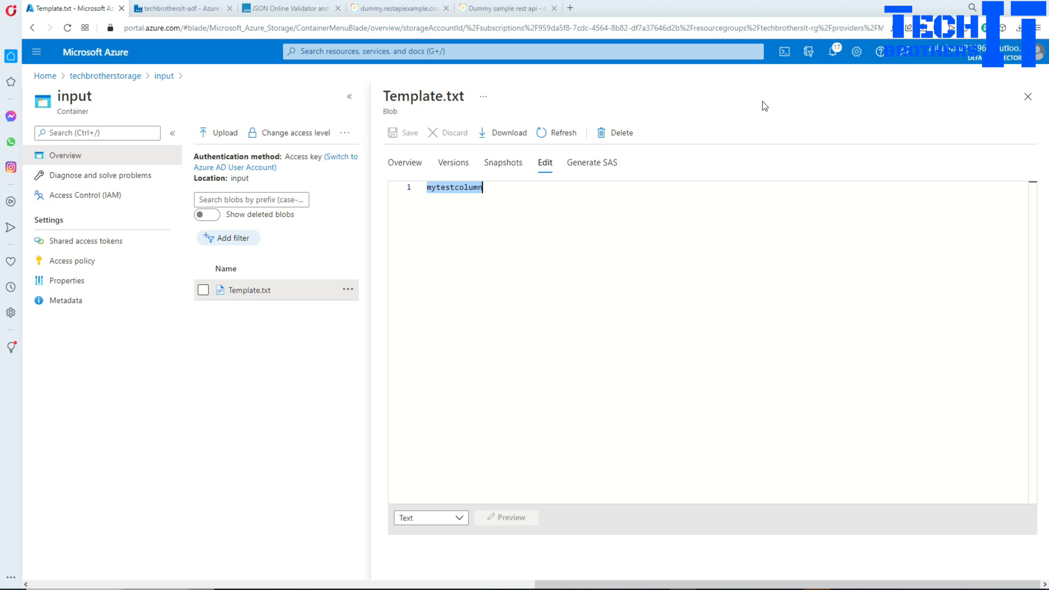
{"action": "left_click", "coordinate": [1027, 98]}
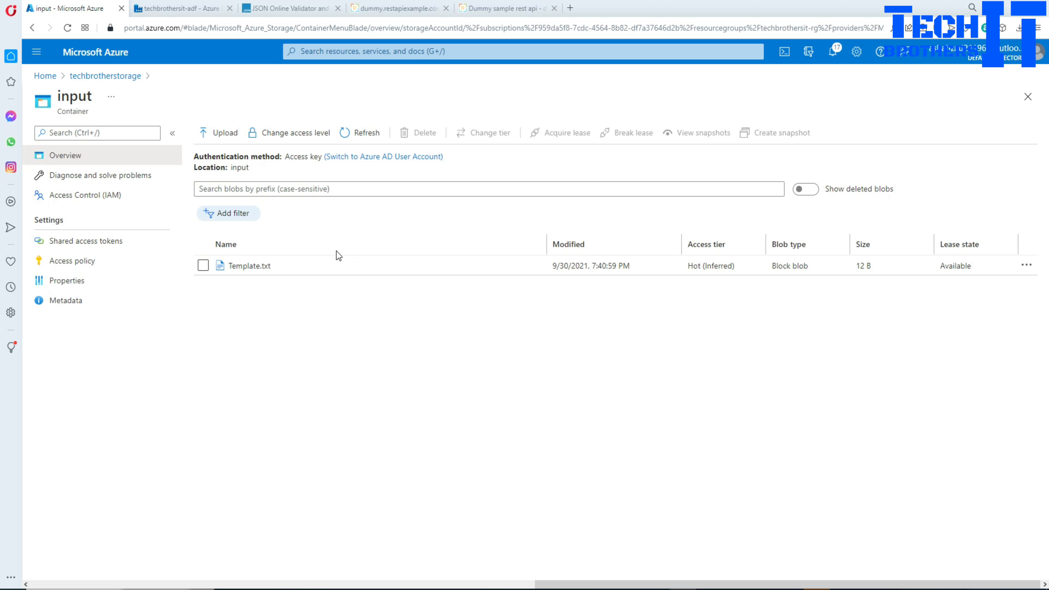
Step: Return to Data Factory and create the source dataset with the file path input/Template.txt
{"action": "left_click", "coordinate": [204, 13]}
{"action": "left_click", "coordinate": [1006, 184]}
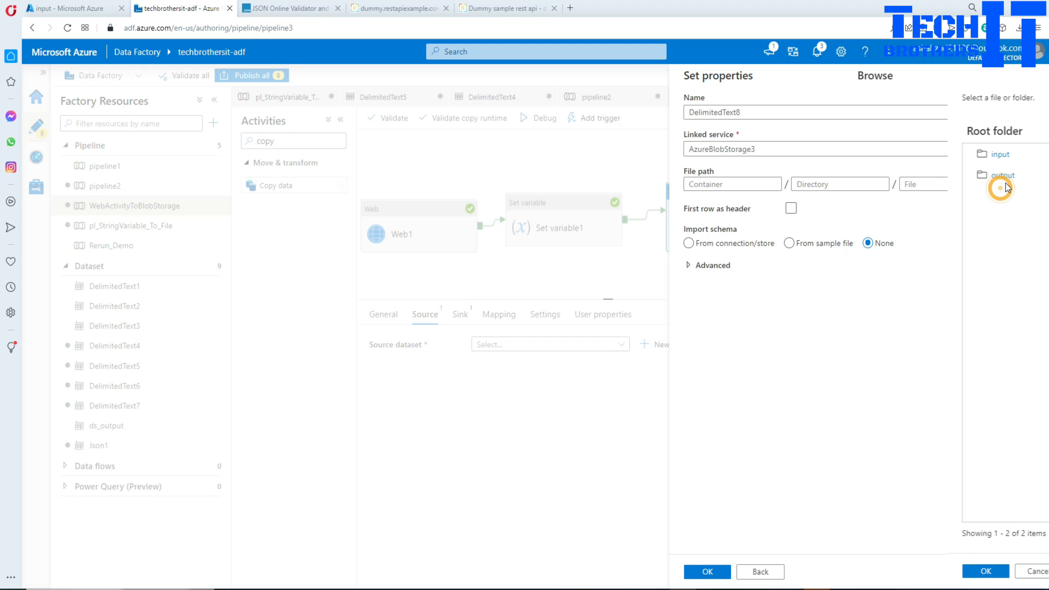
{"action": "left_click", "coordinate": [711, 158]}
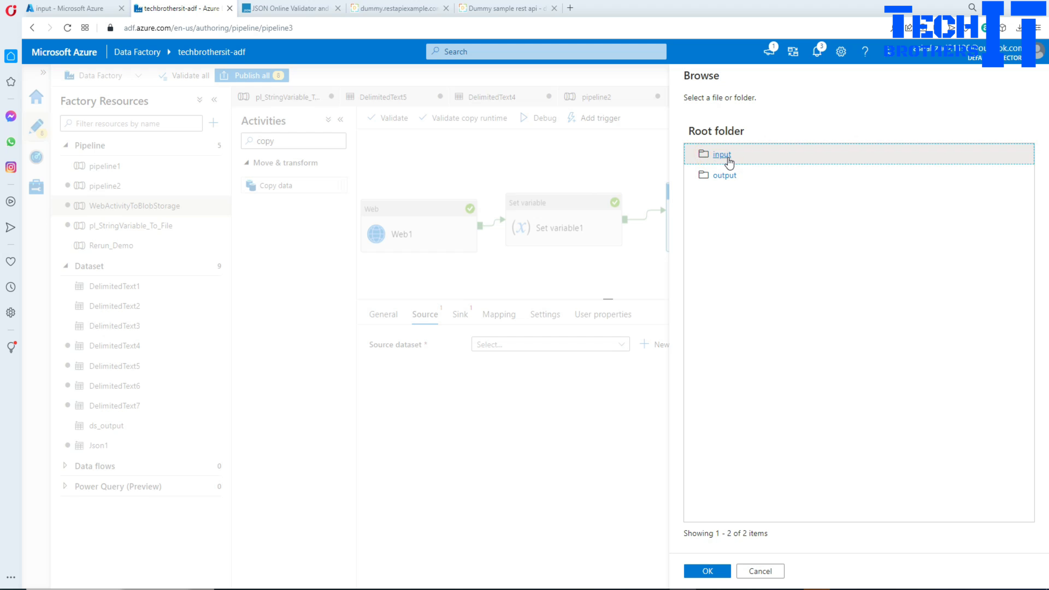
{"action": "left_click", "coordinate": [723, 156]}
{"action": "left_click", "coordinate": [720, 156]}
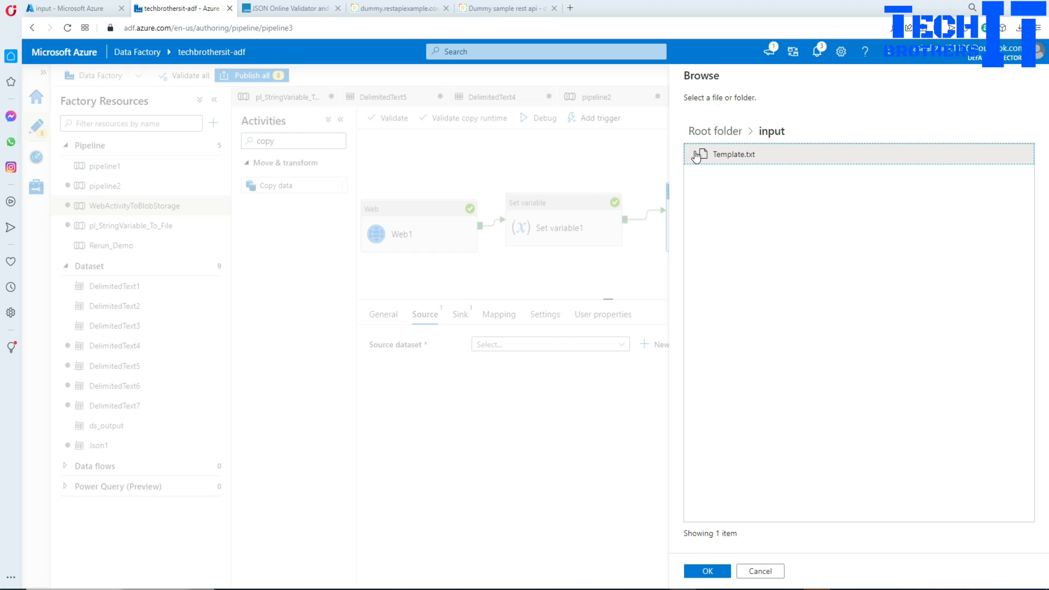
{"action": "left_click", "coordinate": [707, 571]}
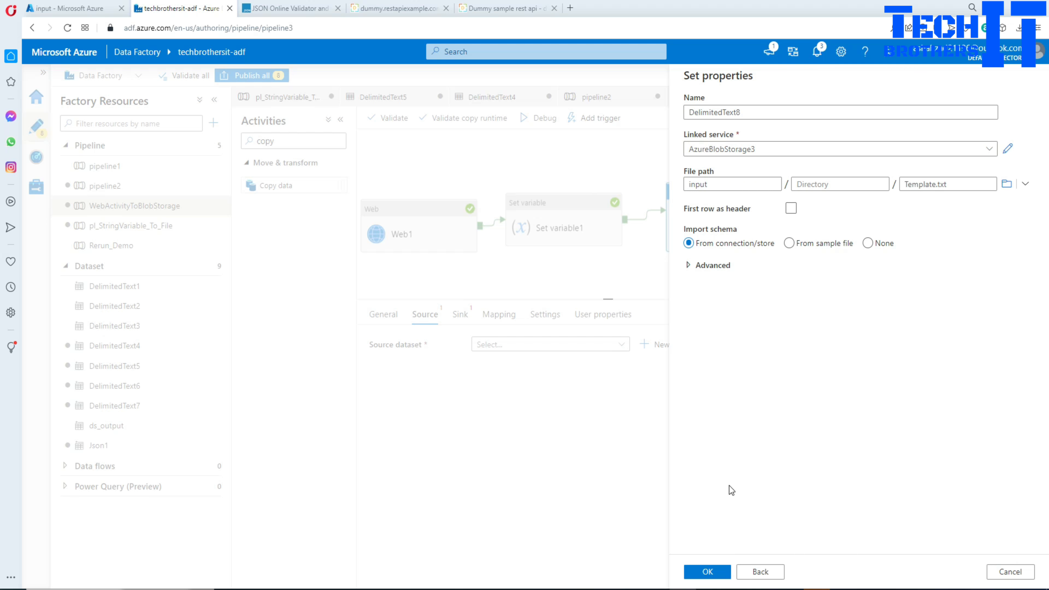
{"action": "left_click", "coordinate": [691, 573]}
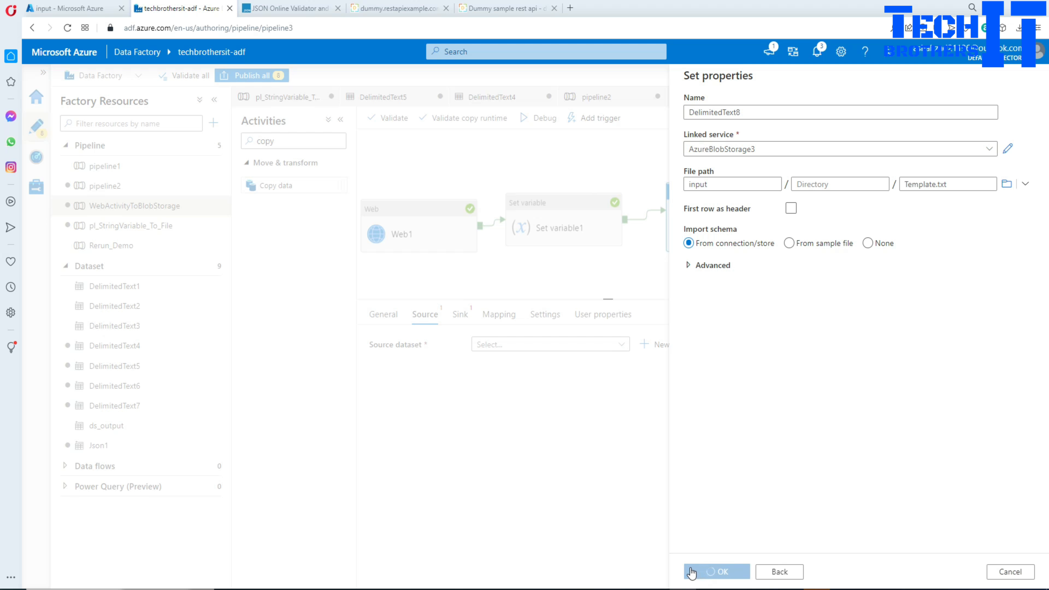
{"action": "scroll", "coordinate": [660, 474], "scroll_direction": "down", "scroll_amount": 1}
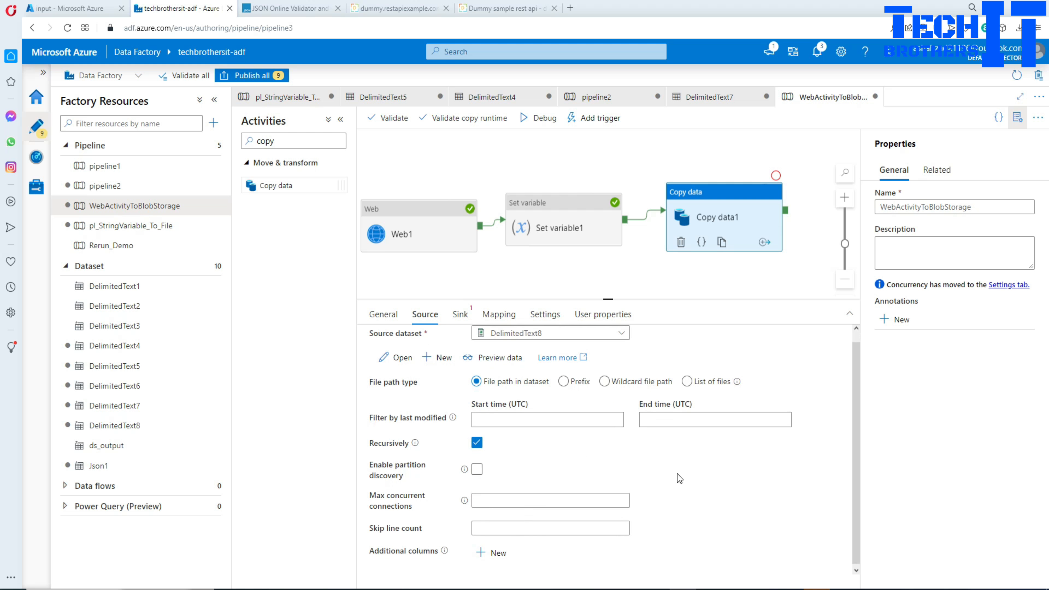
{"action": "left_click_drag", "start_coordinate": [600, 299], "coordinate": [604, 285]}
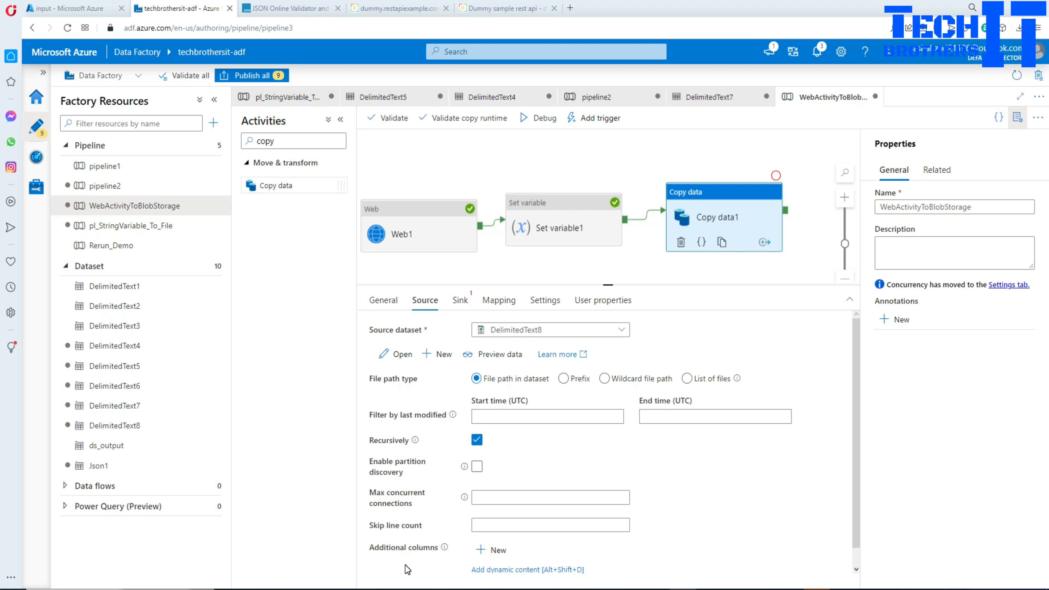
{"action": "left_click", "coordinate": [484, 550]}
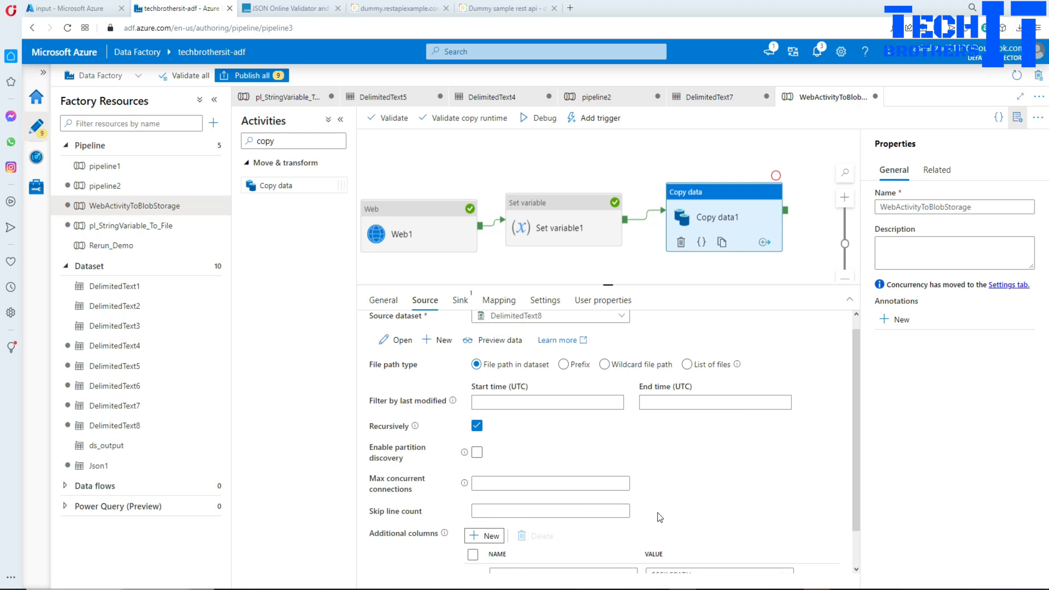
{"action": "scroll", "coordinate": [632, 530], "scroll_direction": "down", "scroll_amount": 2}
{"action": "left_click", "coordinate": [530, 534]}
{"action": "left_click", "coordinate": [530, 533]}
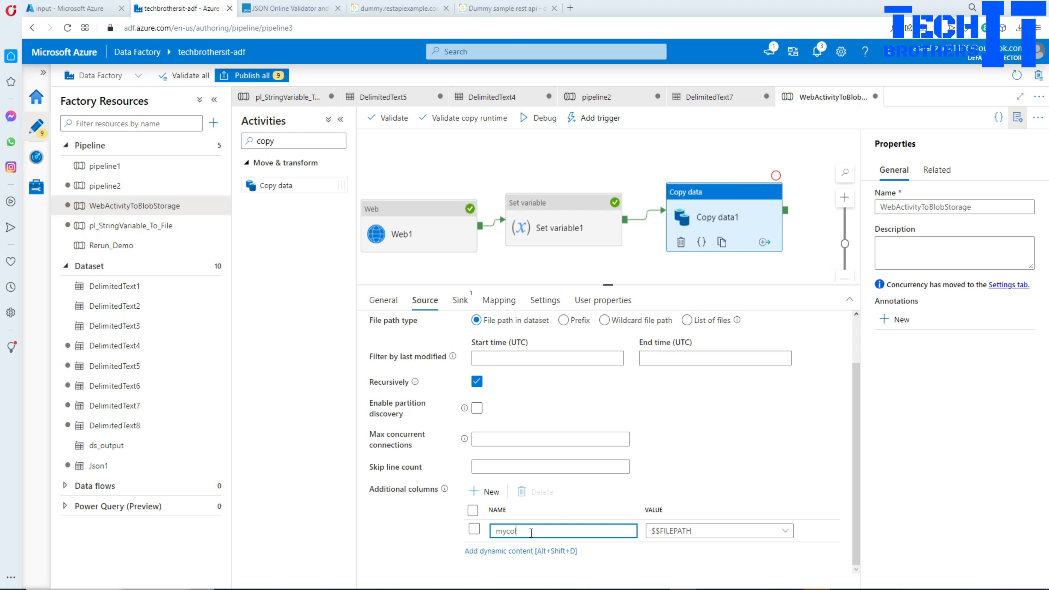
{"action": "left_click", "coordinate": [694, 532]}
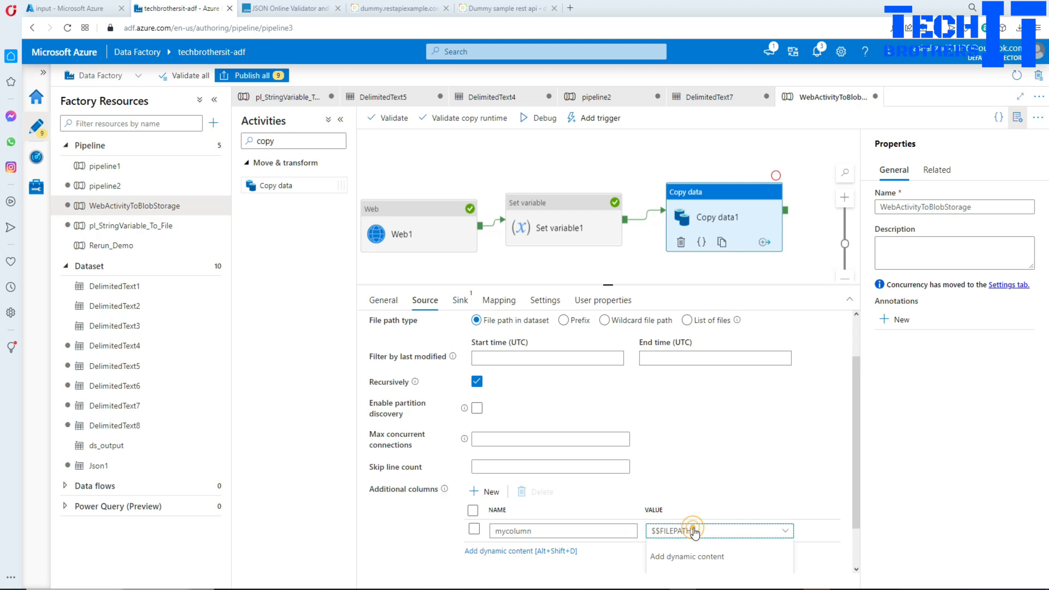
{"action": "left_click", "coordinate": [696, 558]}
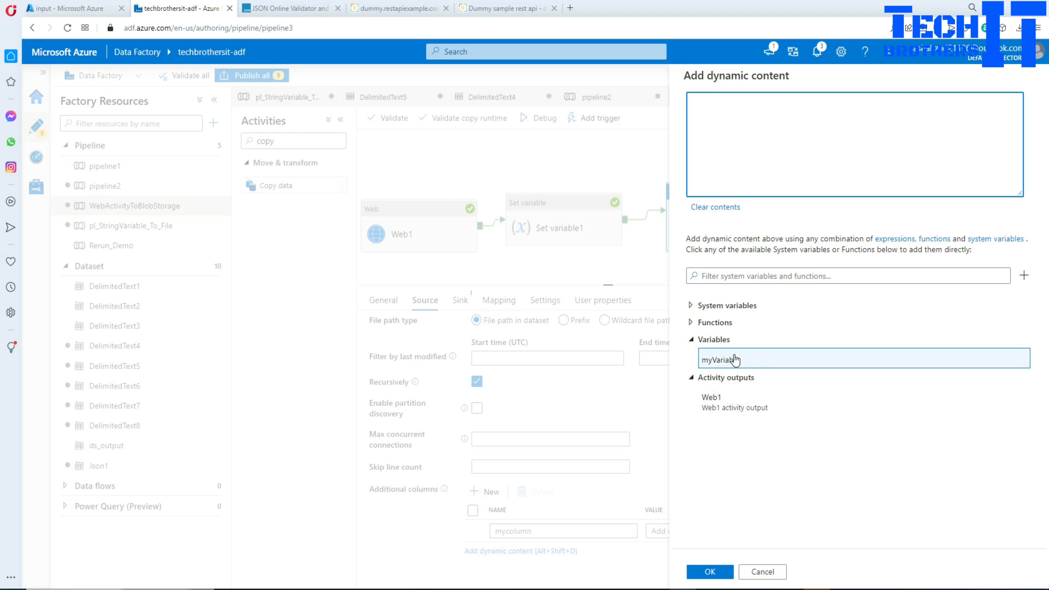
{"action": "left_click", "coordinate": [724, 360]}
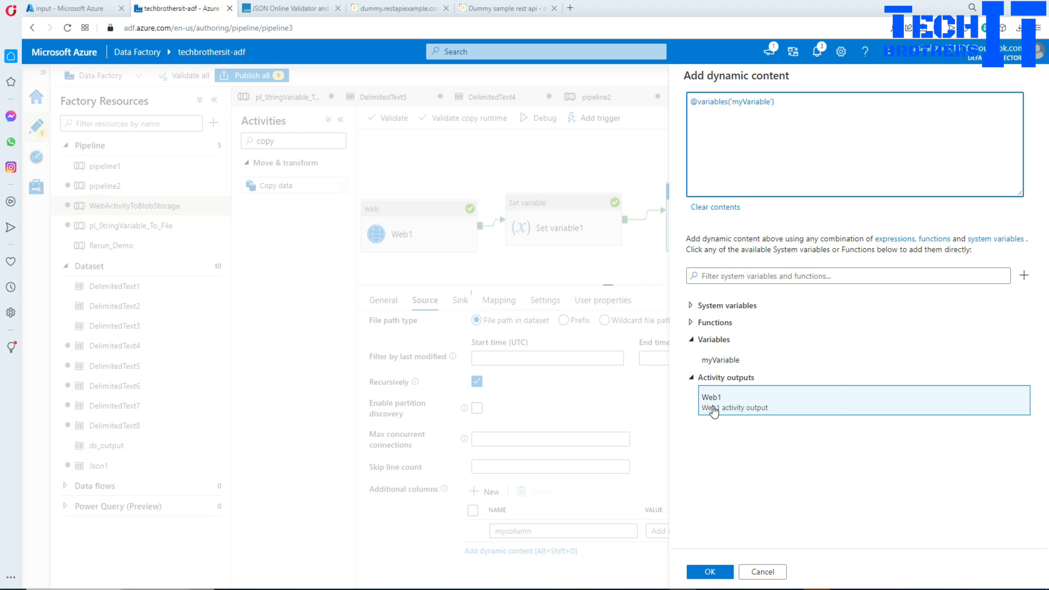
{"action": "left_click", "coordinate": [710, 572]}
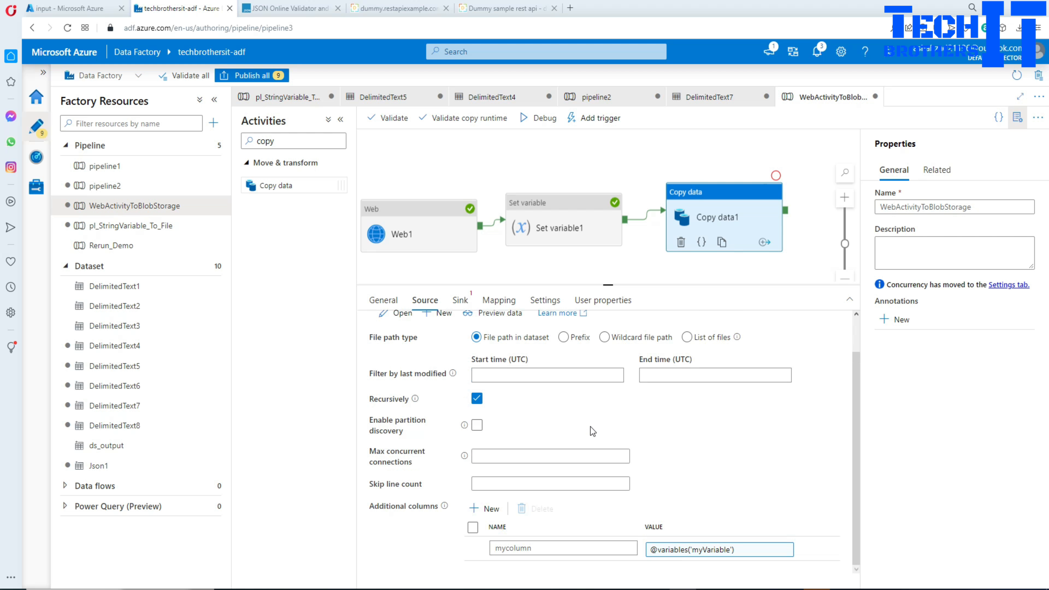
Step: Start a new sink dataset for Copy data1 using Azure Blob Storage and the DelimitedText format
{"action": "scroll", "coordinate": [590, 427], "scroll_direction": "up", "scroll_amount": 3}
{"action": "left_click", "coordinate": [461, 301]}
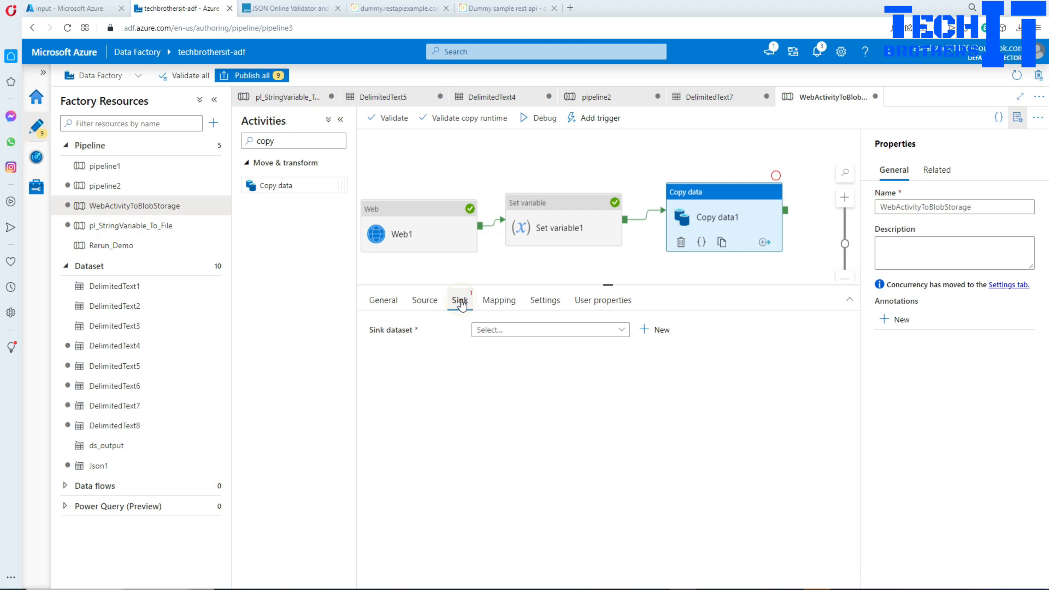
{"action": "left_click", "coordinate": [647, 337]}
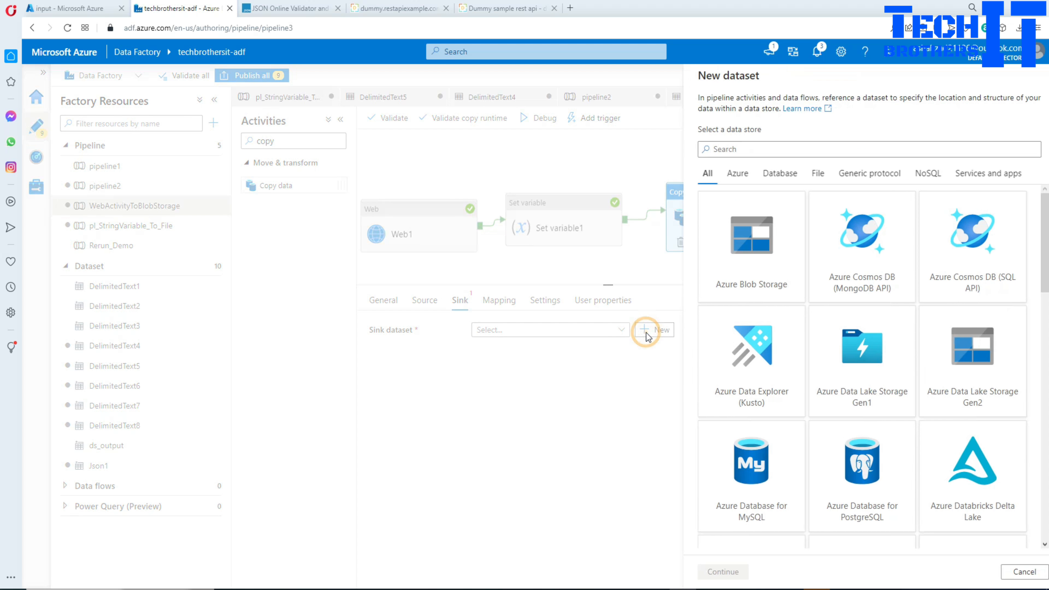
{"action": "left_click", "coordinate": [748, 253]}
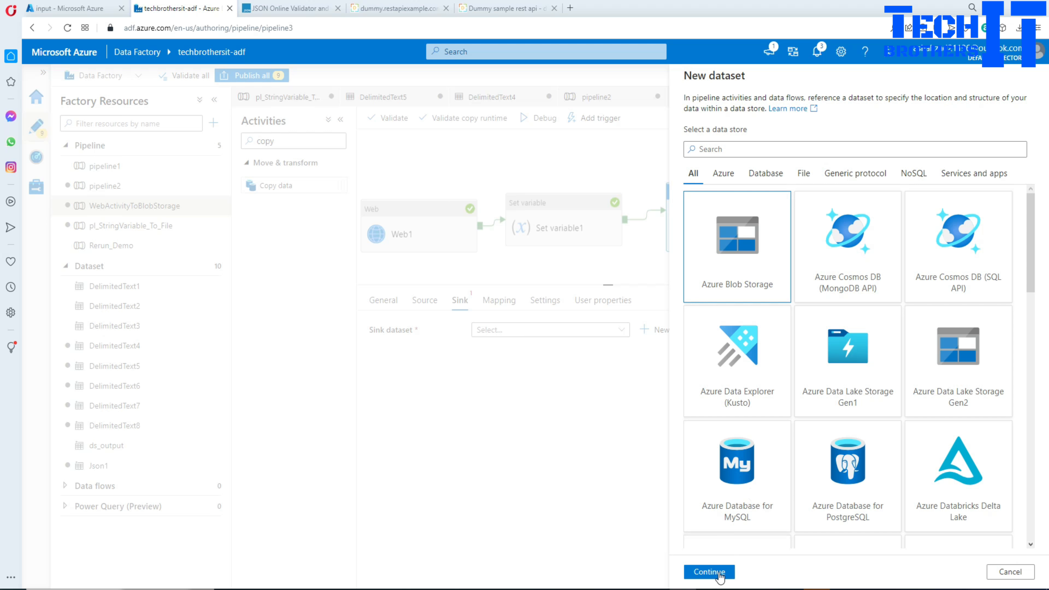
{"action": "left_click", "coordinate": [709, 572]}
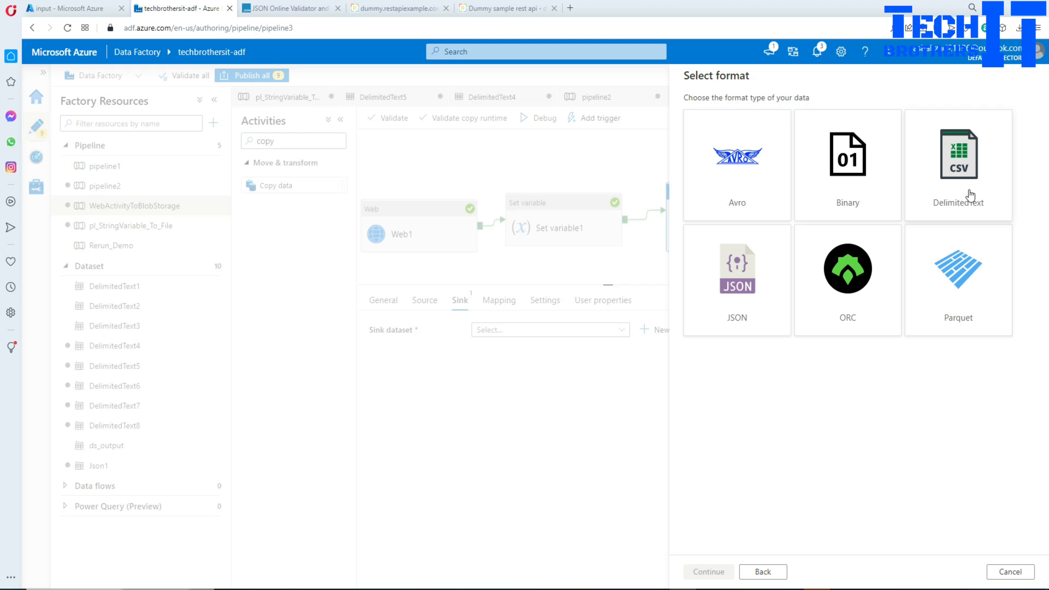
{"action": "left_click", "coordinate": [965, 174]}
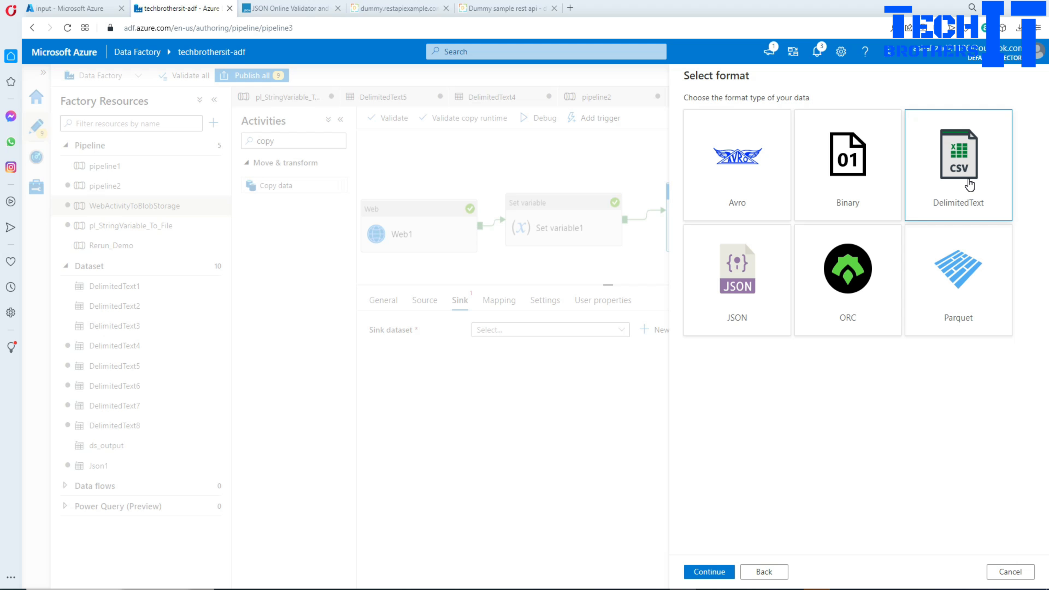
{"action": "left_click", "coordinate": [709, 572]}
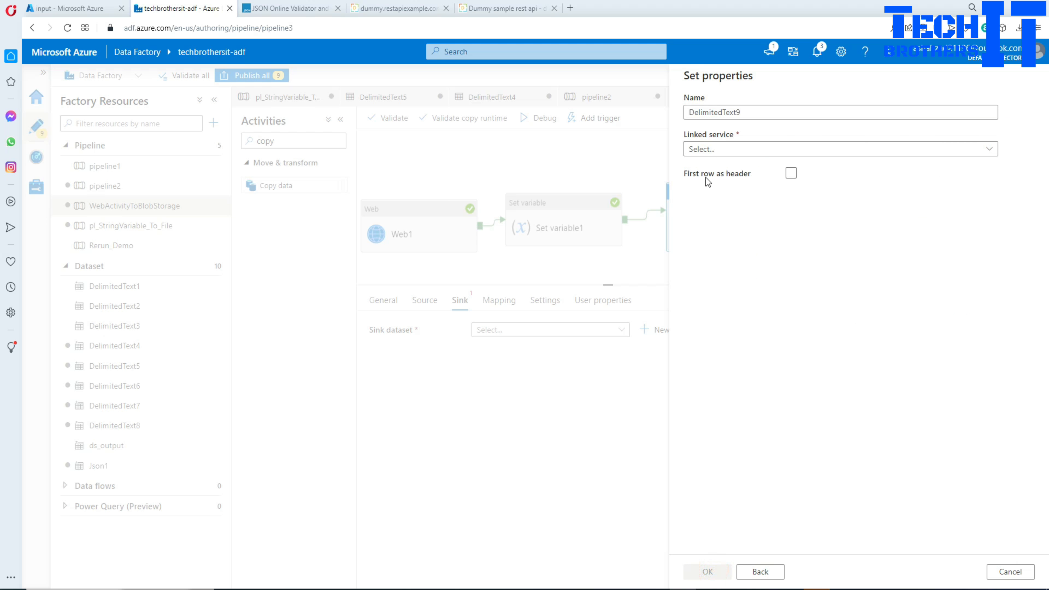
Step: Create the sink dataset with the AzureBlobStorage3 linked service and the output container as its file path
{"action": "left_click", "coordinate": [738, 150]}
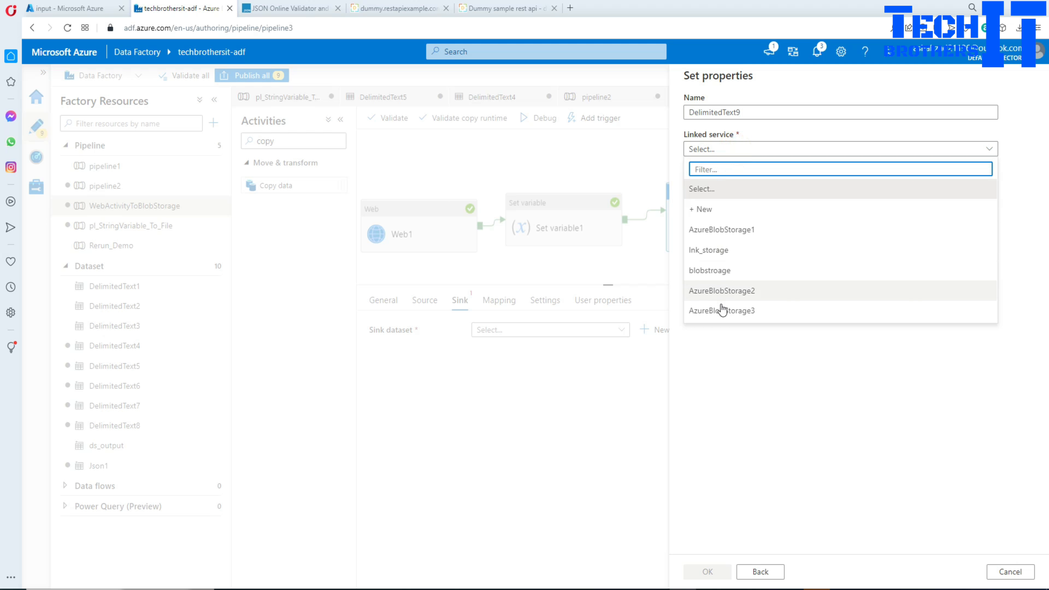
{"action": "left_click", "coordinate": [753, 316]}
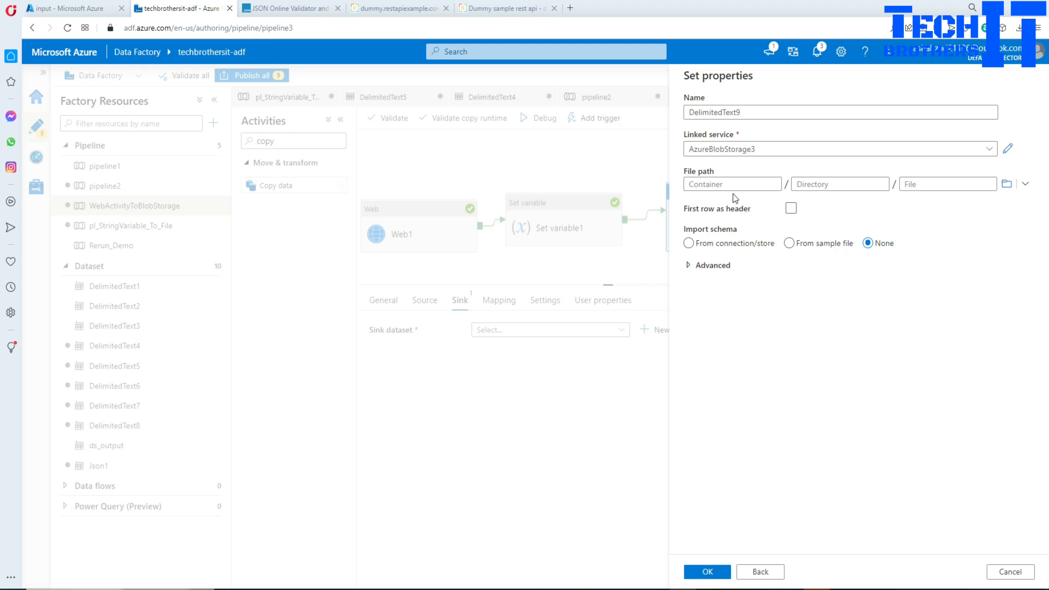
{"action": "left_click", "coordinate": [1007, 184]}
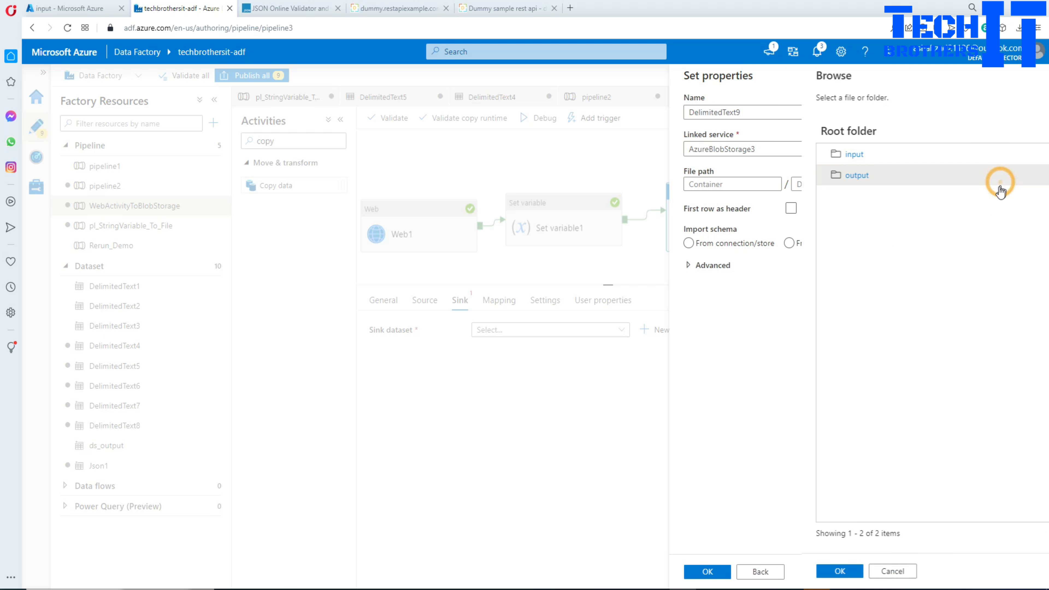
{"action": "left_click", "coordinate": [721, 175]}
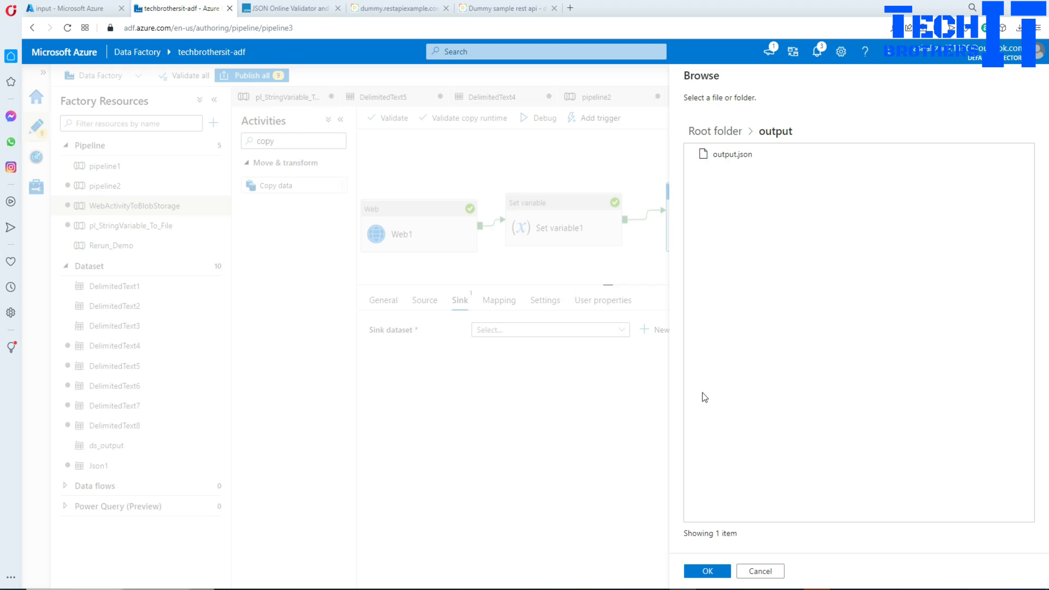
{"action": "left_click", "coordinate": [709, 571]}
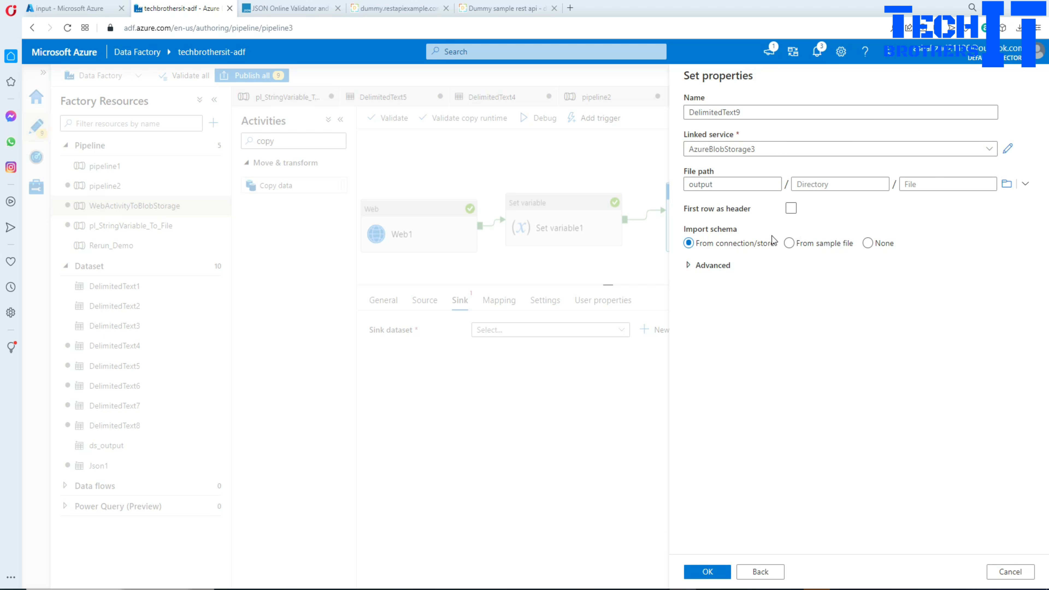
{"action": "left_click", "coordinate": [716, 572]}
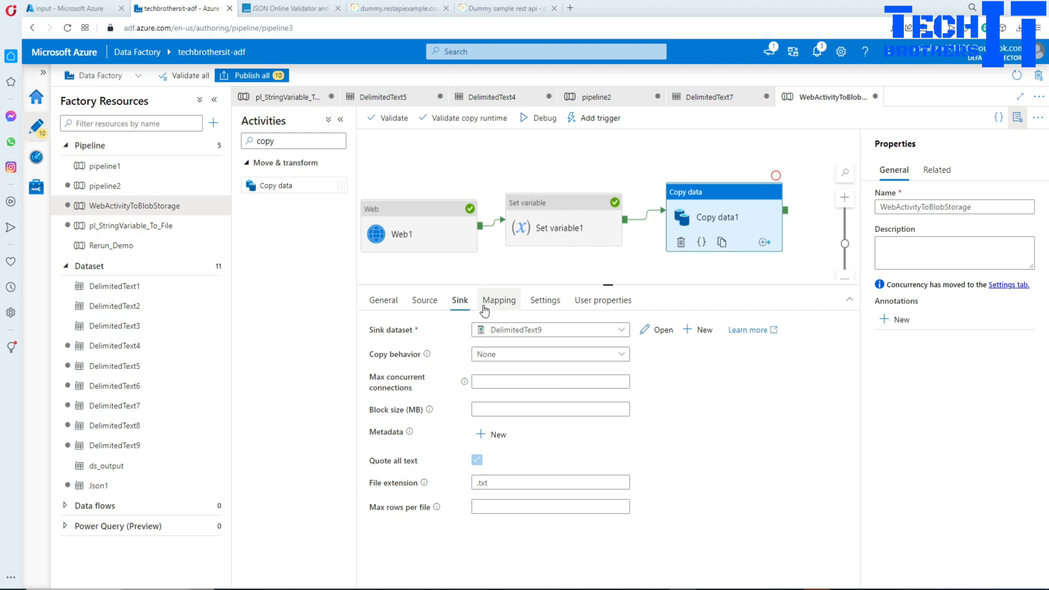
Step: Open the sink dataset and set its file name to Weboutput.json
{"action": "left_click", "coordinate": [654, 332]}
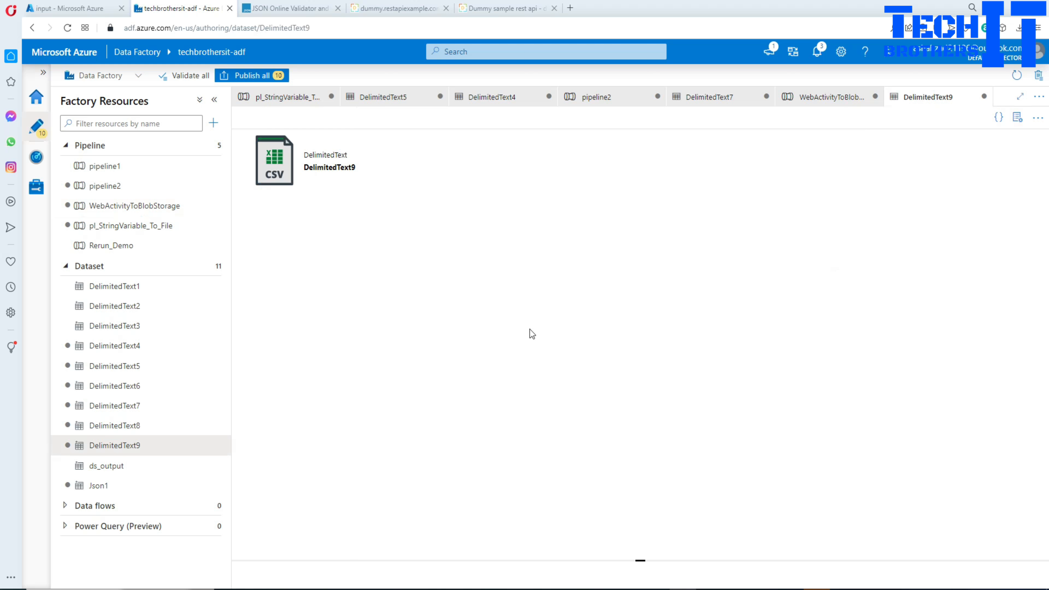
{"action": "left_click", "coordinate": [557, 353]}
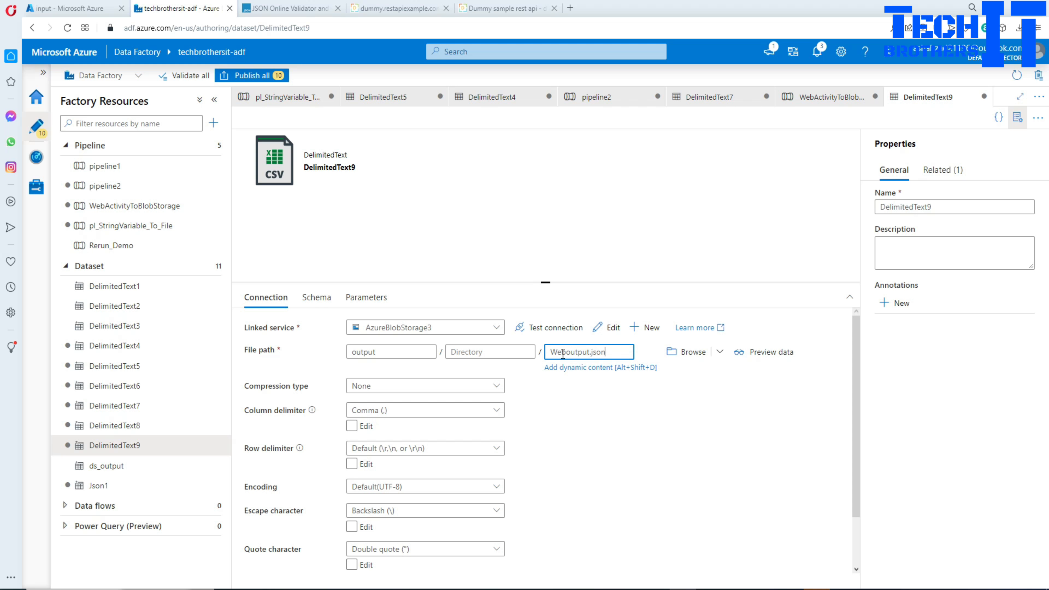
{"action": "left_click", "coordinate": [590, 423]}
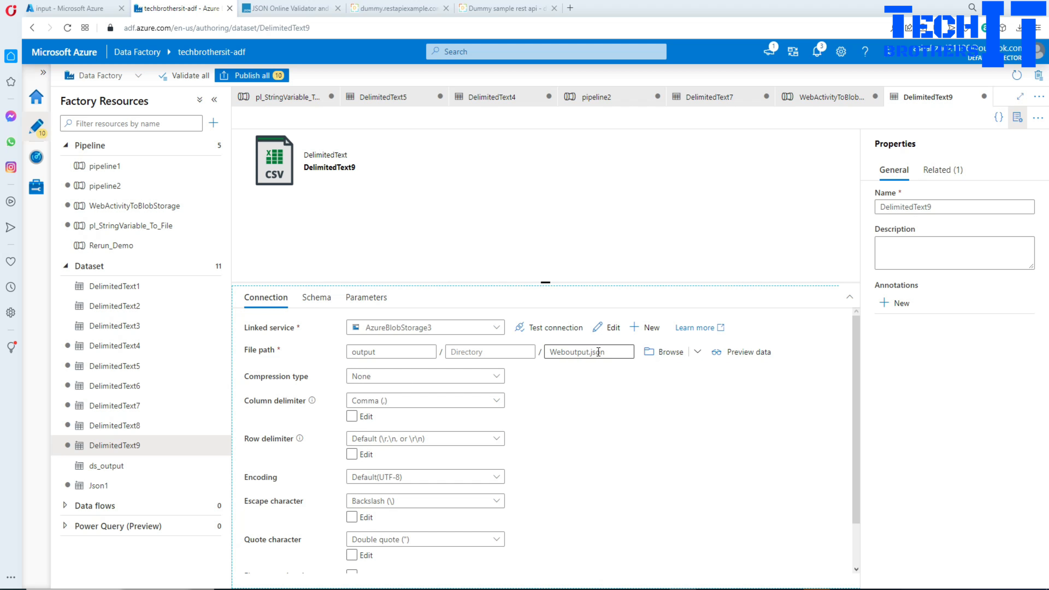
{"action": "double_click", "coordinate": [593, 352]}
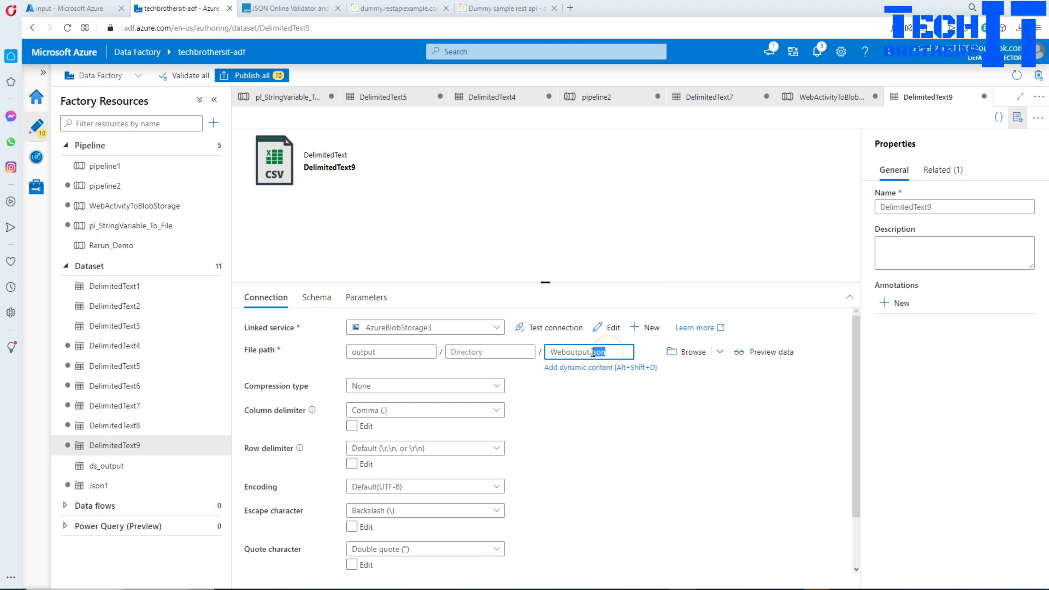
{"action": "left_click", "coordinate": [579, 353]}
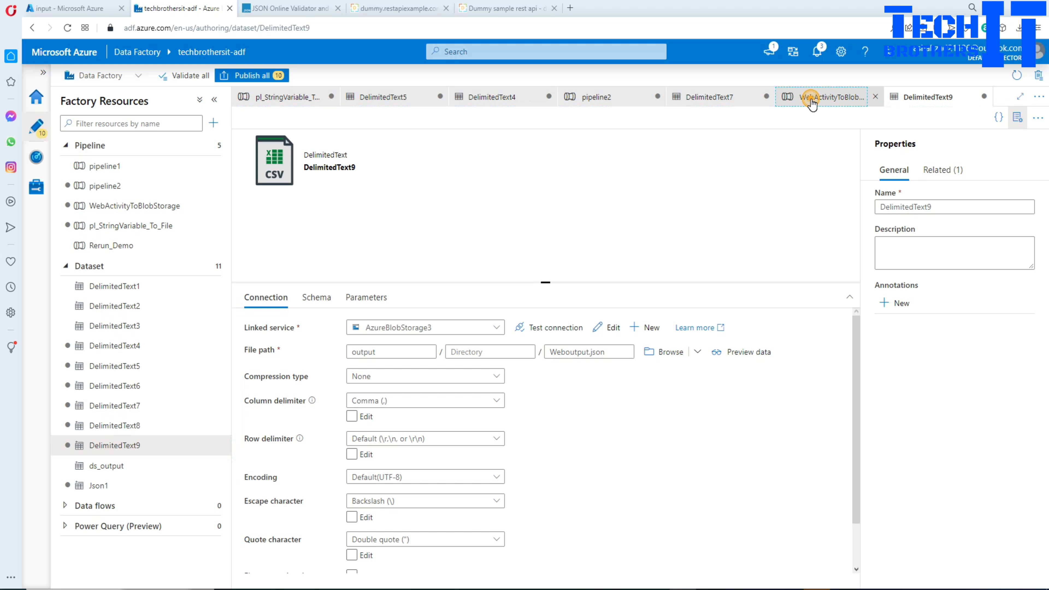
{"action": "left_click", "coordinate": [830, 97]}
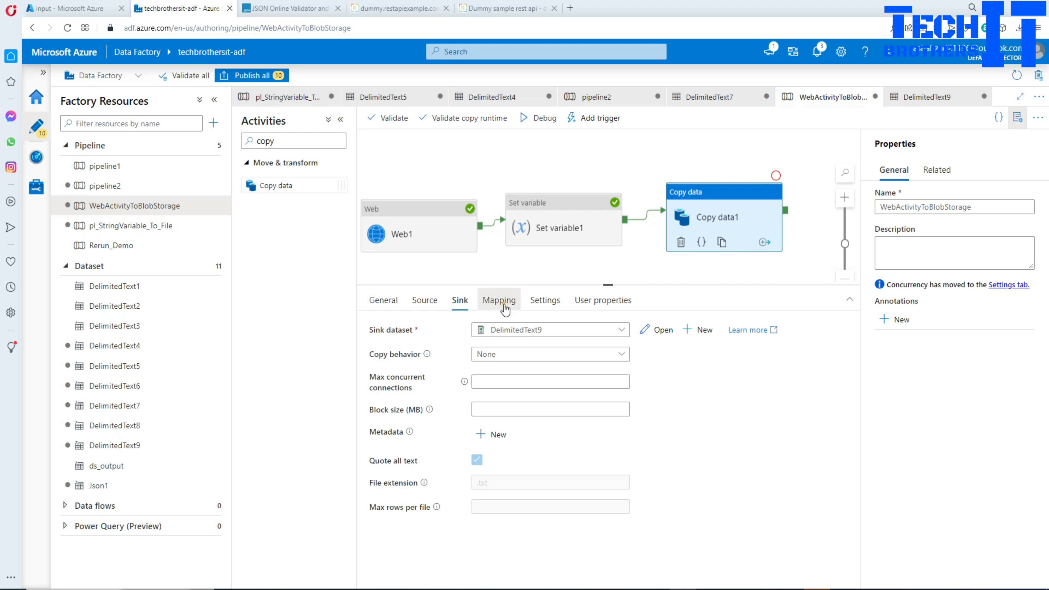
{"action": "left_click", "coordinate": [512, 306]}
{"action": "left_click", "coordinate": [409, 356]}
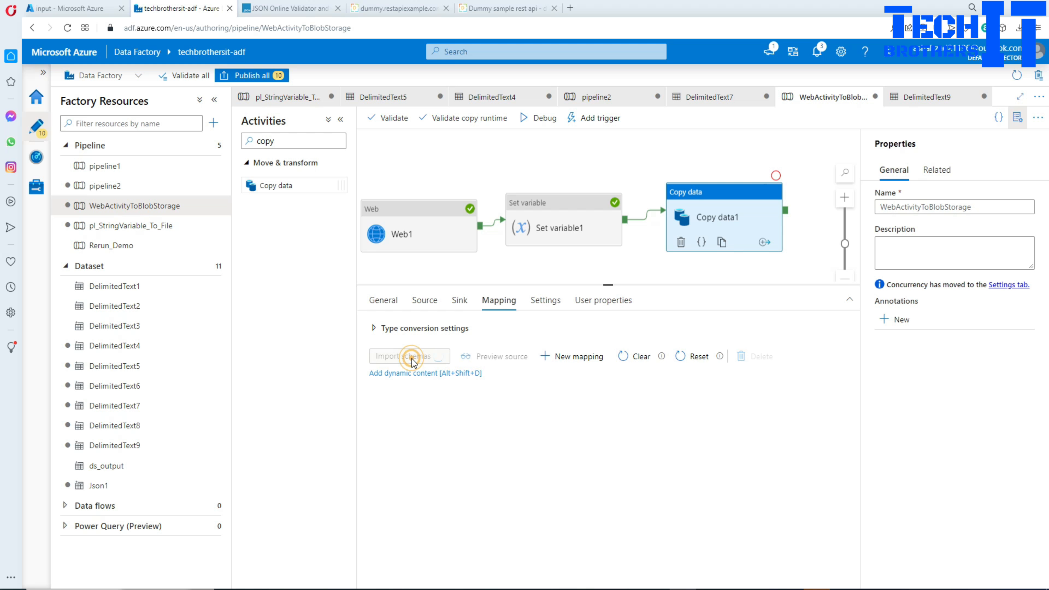
{"action": "left_click", "coordinate": [889, 367]}
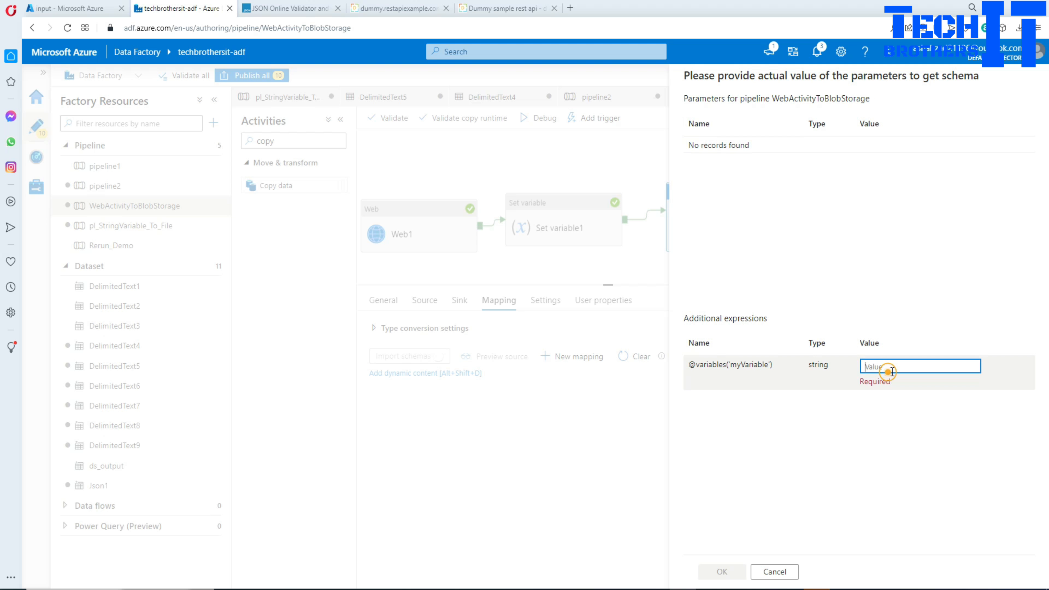
{"action": "type", "text": "tes"}
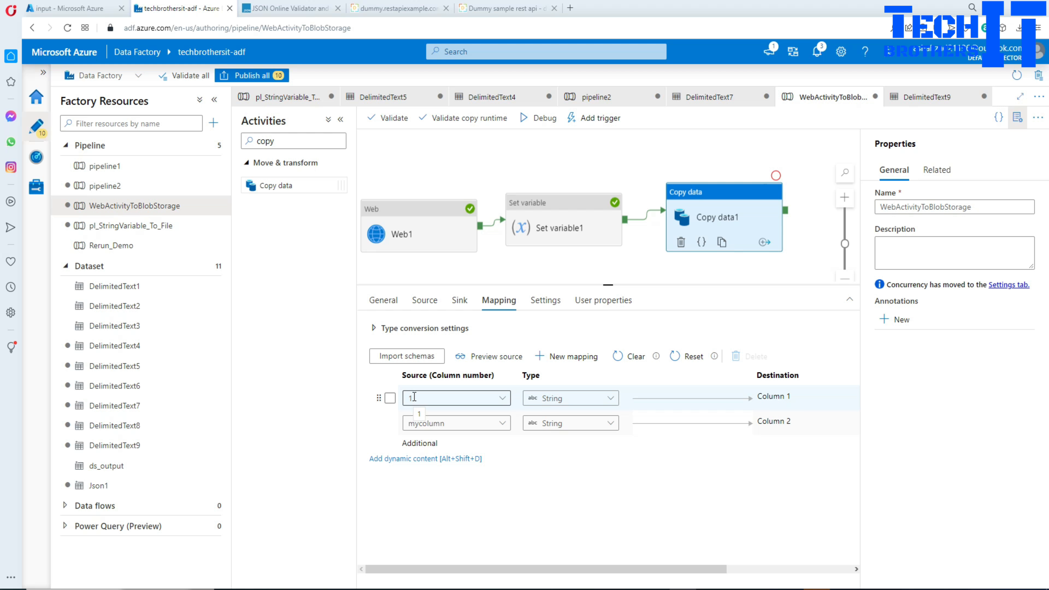
Step: Delete the mapping for source column 1 so only mycolumn is mapped, and check mycolumn's definition in the source settings
{"action": "left_click", "coordinate": [390, 398]}
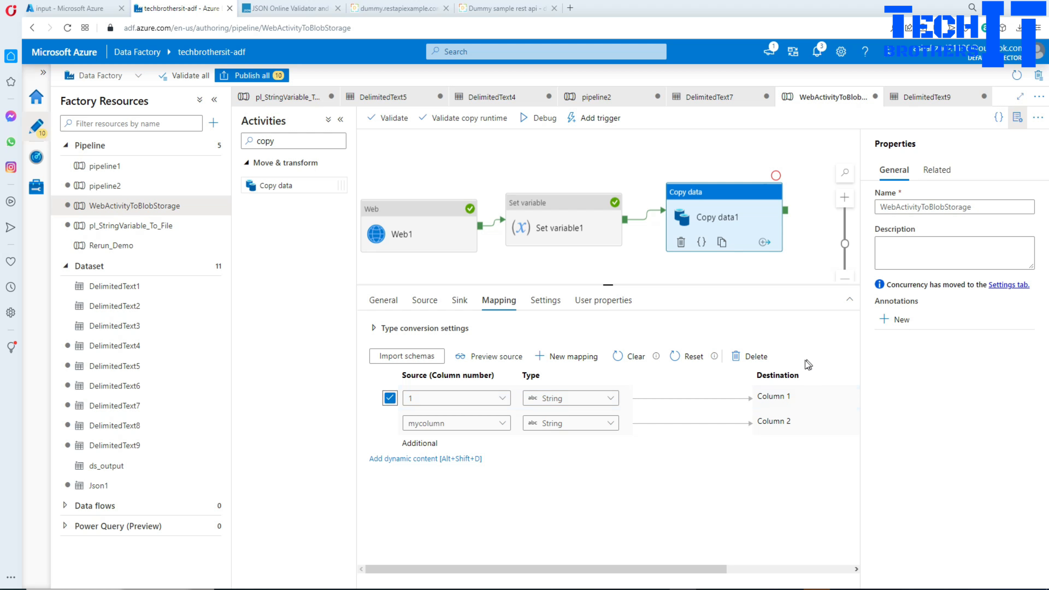
{"action": "left_click", "coordinate": [752, 356]}
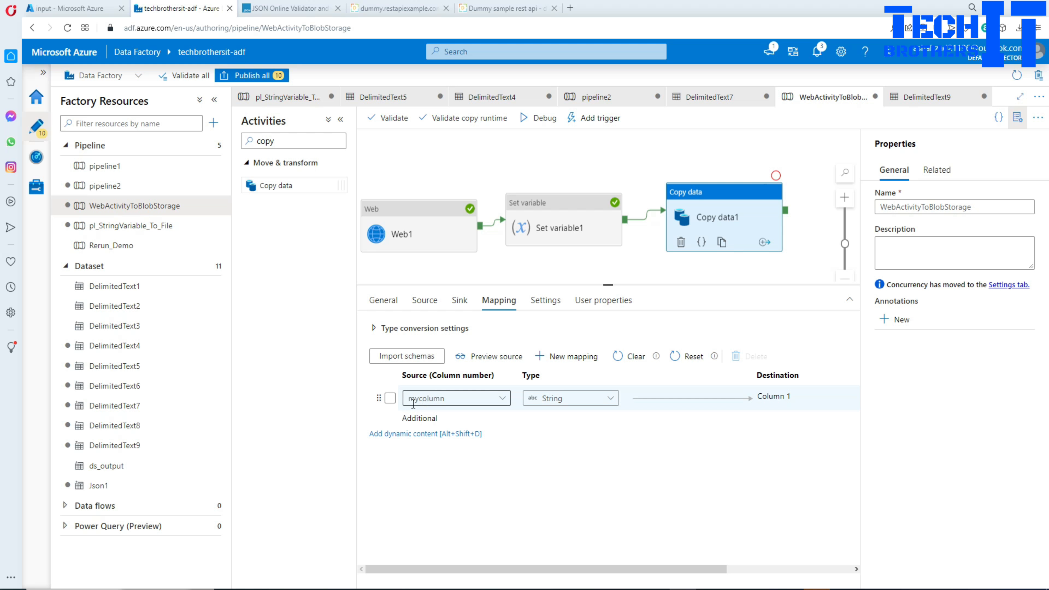
{"action": "left_click", "coordinate": [424, 300]}
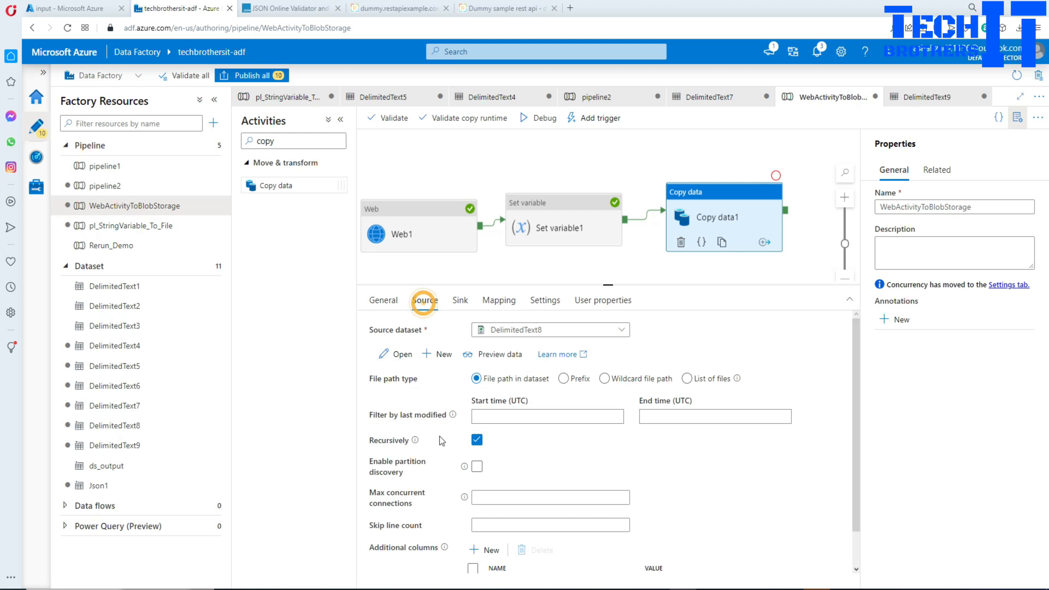
{"action": "scroll", "coordinate": [472, 537], "scroll_direction": "down", "scroll_amount": 2}
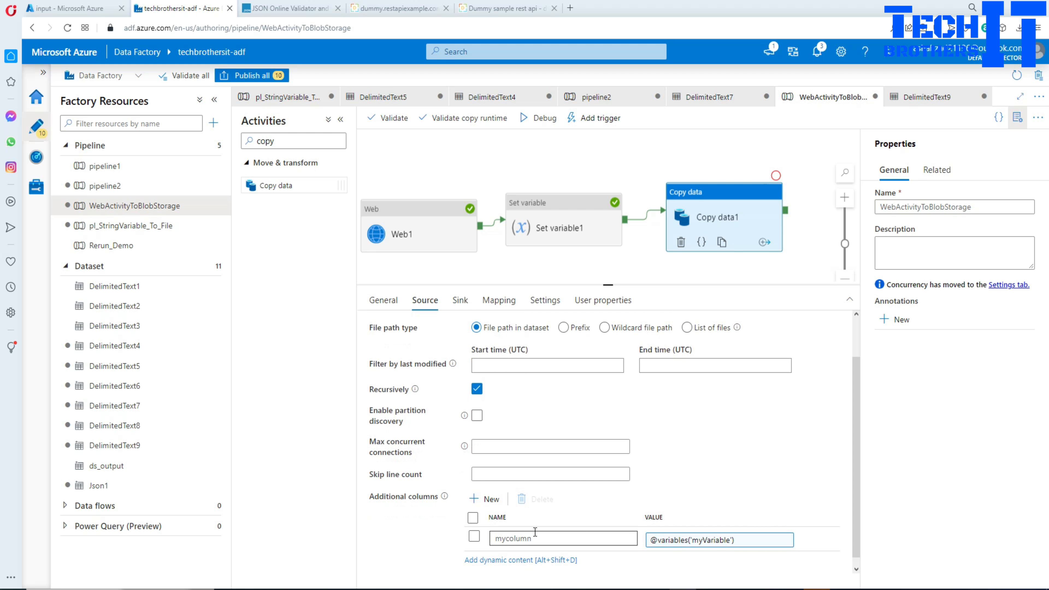
{"action": "left_click", "coordinate": [498, 300]}
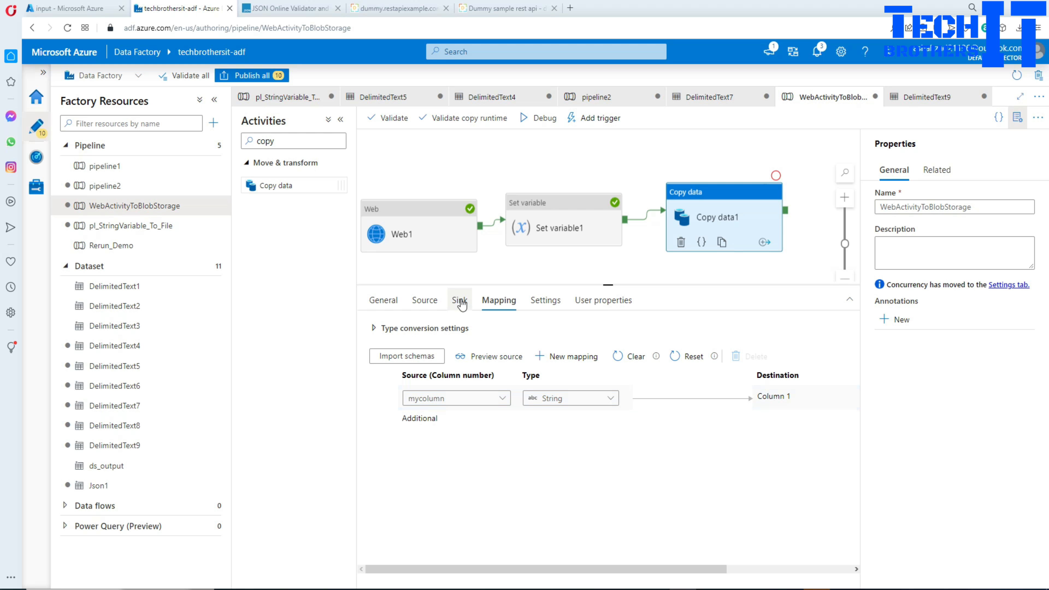
Step: Try a debug run of the WebActivityToBlobStorage pipeline and refresh its run status
{"action": "left_click", "coordinate": [496, 171]}
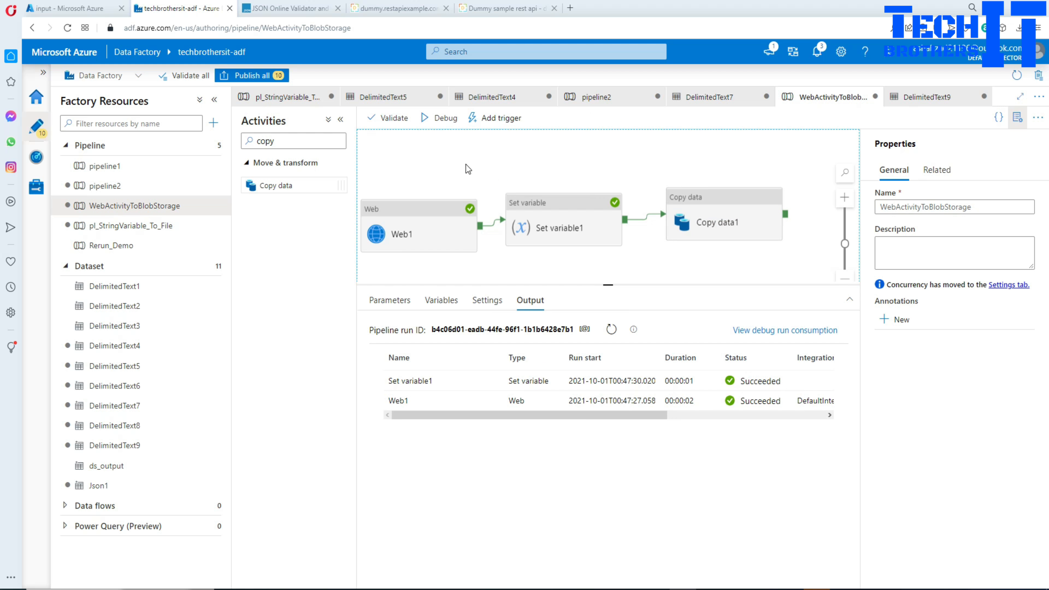
{"action": "left_click", "coordinate": [444, 124]}
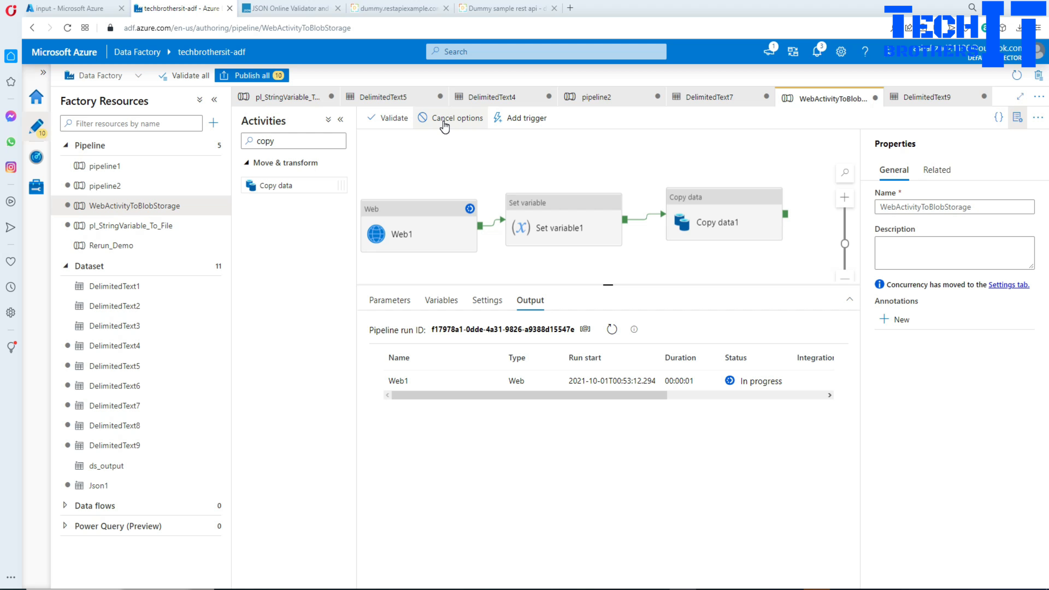
{"action": "left_click", "coordinate": [612, 329]}
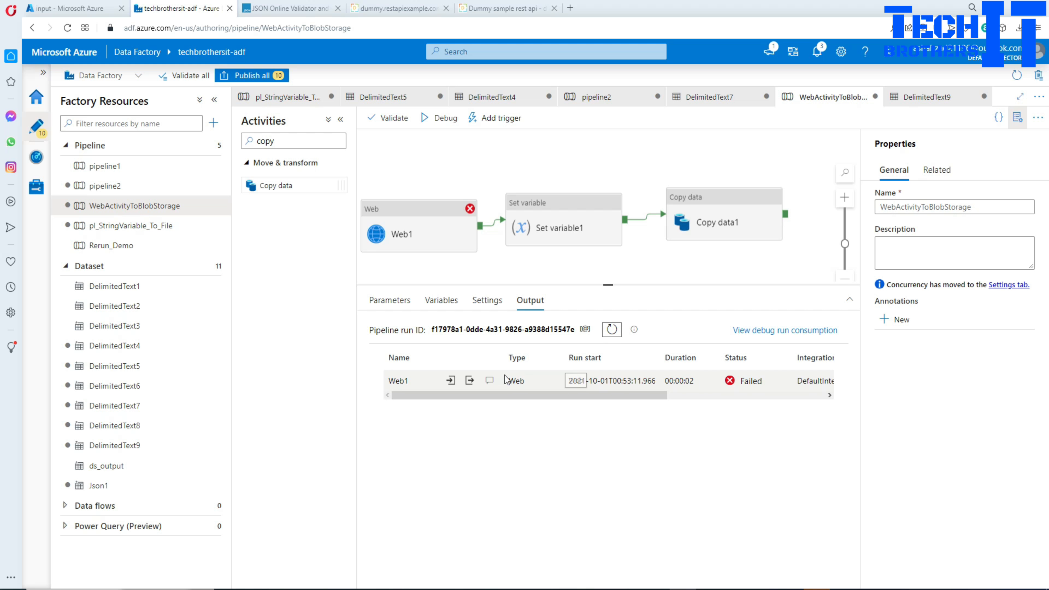
Step: Read through the error details of the Web1 activity run to find the cause, and close them
{"action": "left_click", "coordinate": [491, 380]}
{"action": "scroll", "coordinate": [523, 271], "scroll_direction": "down", "scroll_amount": 3}
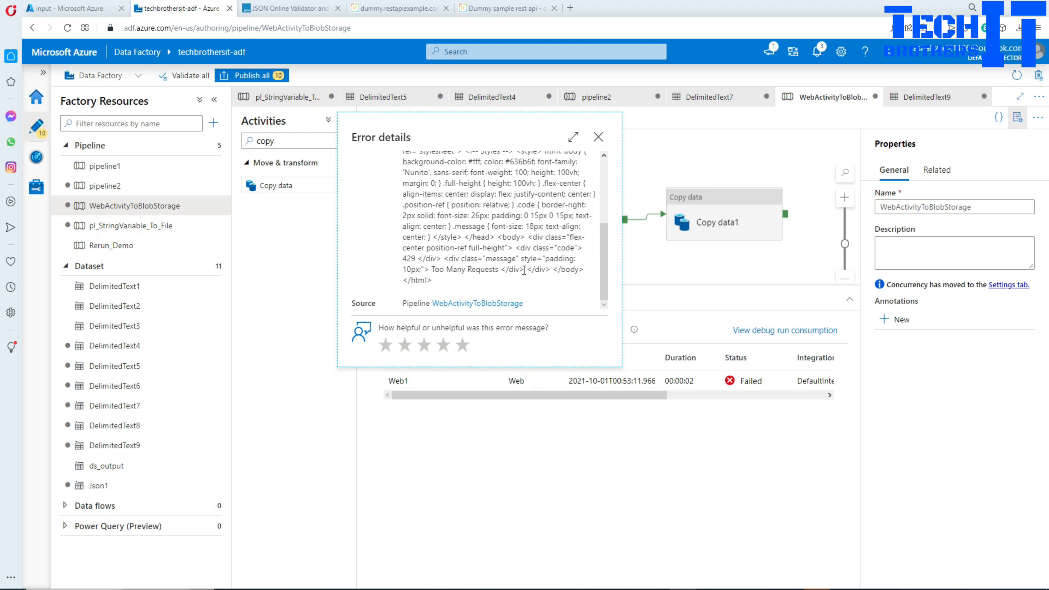
{"action": "left_click_drag", "start_coordinate": [432, 269], "coordinate": [498, 269]}
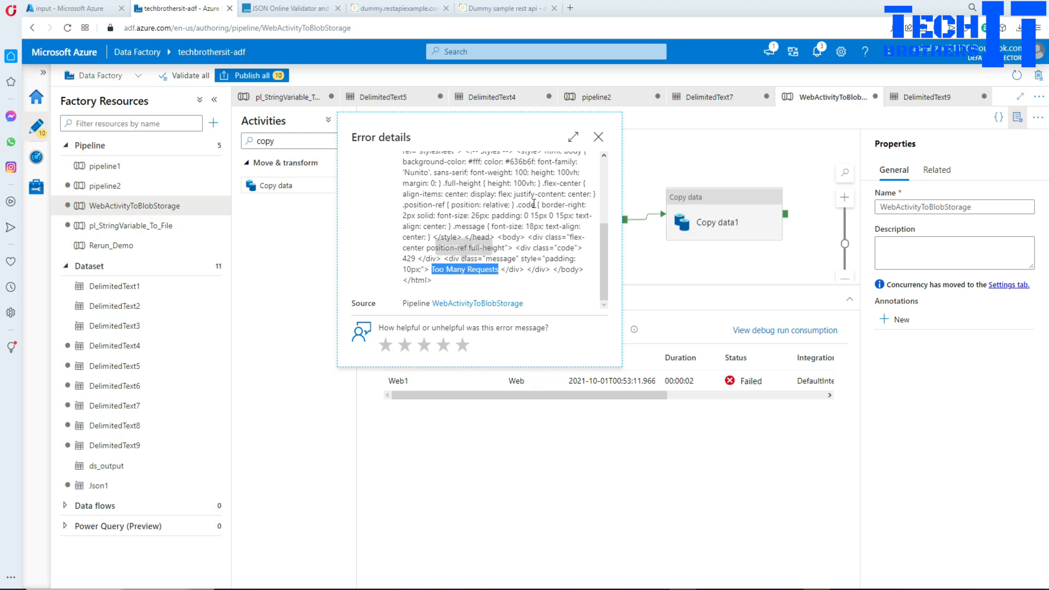
{"action": "left_click", "coordinate": [598, 137]}
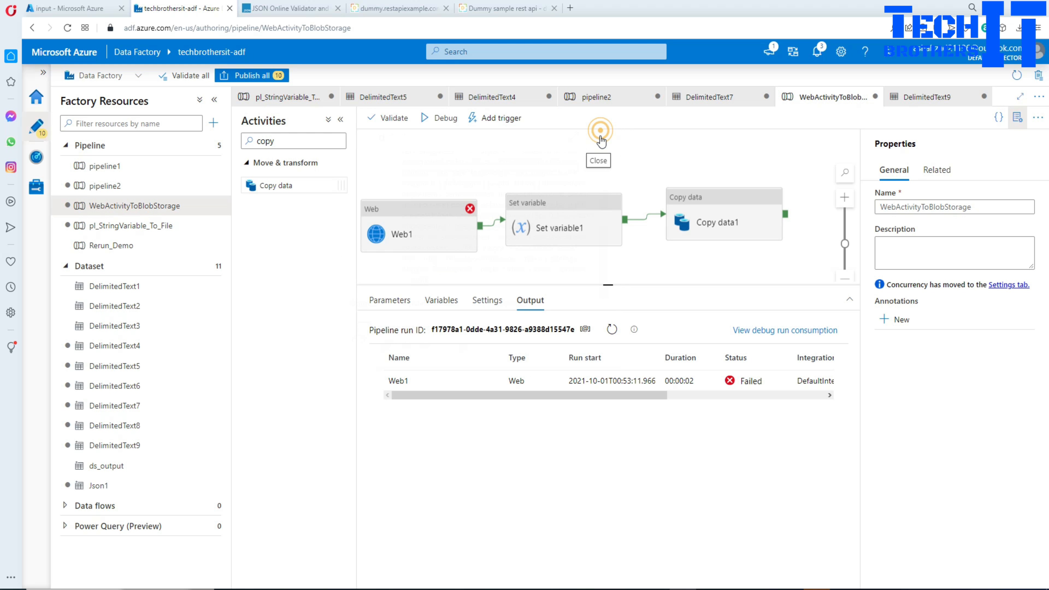
Step: Run the WebActivityToBlobStorage pipeline in debug mode again and refresh the activity statuses
{"action": "left_click", "coordinate": [439, 129]}
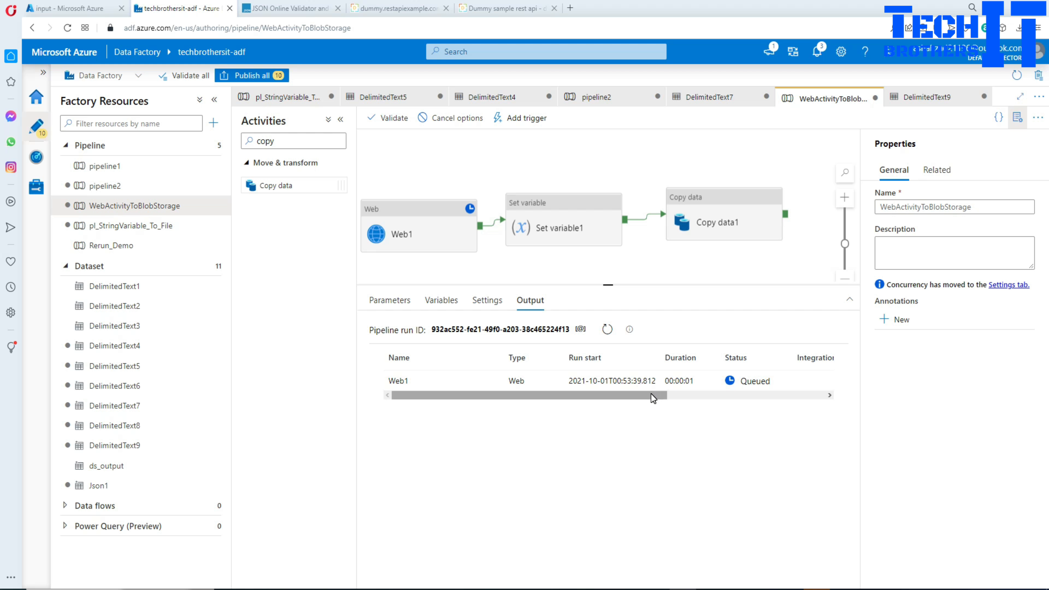
{"action": "left_click", "coordinate": [606, 330]}
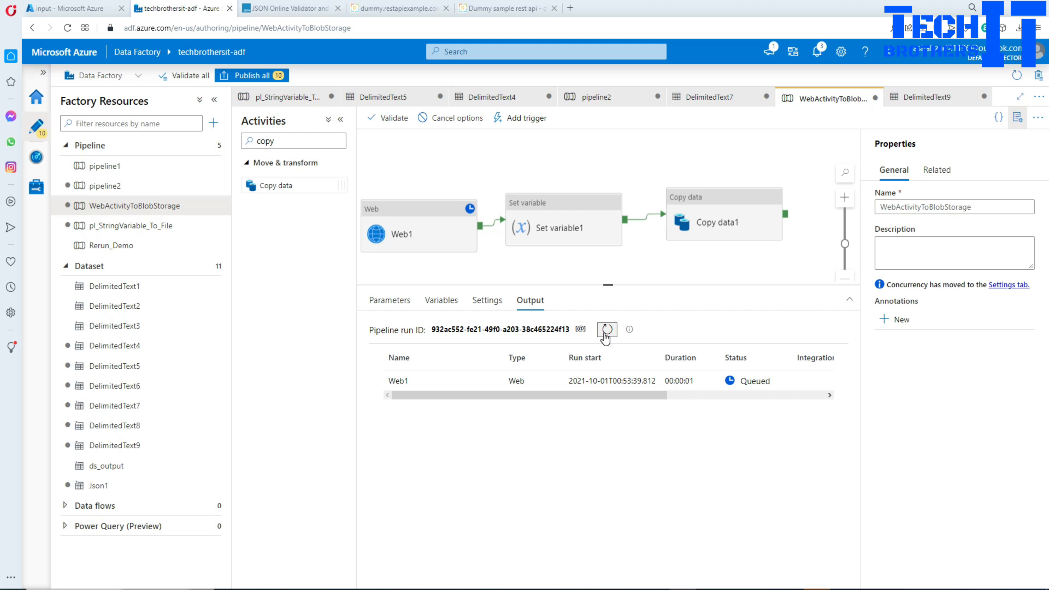
Step: Inspect the Web1 activity run's input request and its output response
{"action": "mouse_move", "coordinate": [439, 431]}
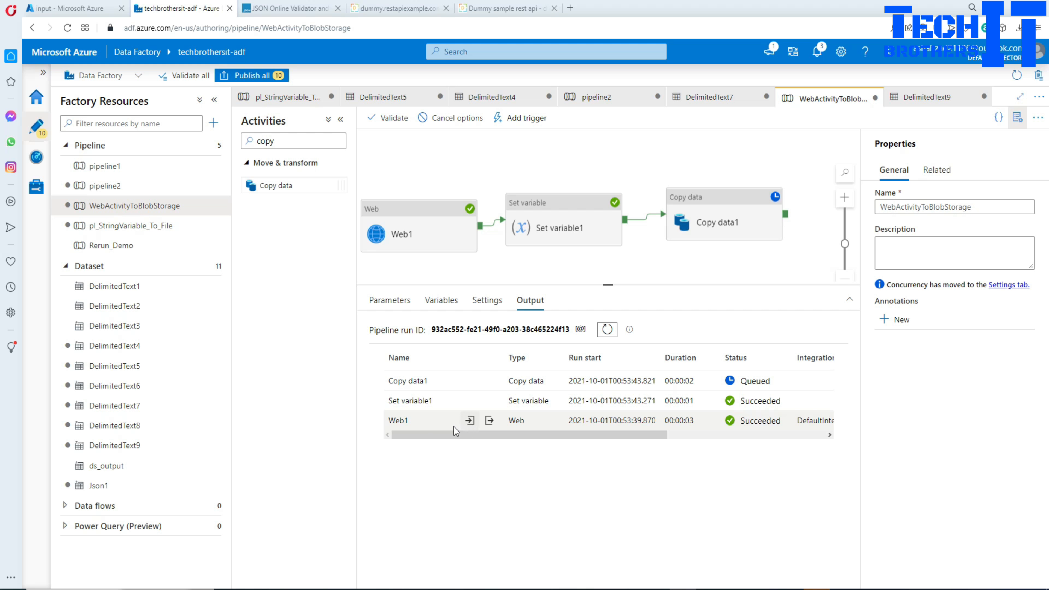
{"action": "left_click", "coordinate": [469, 420]}
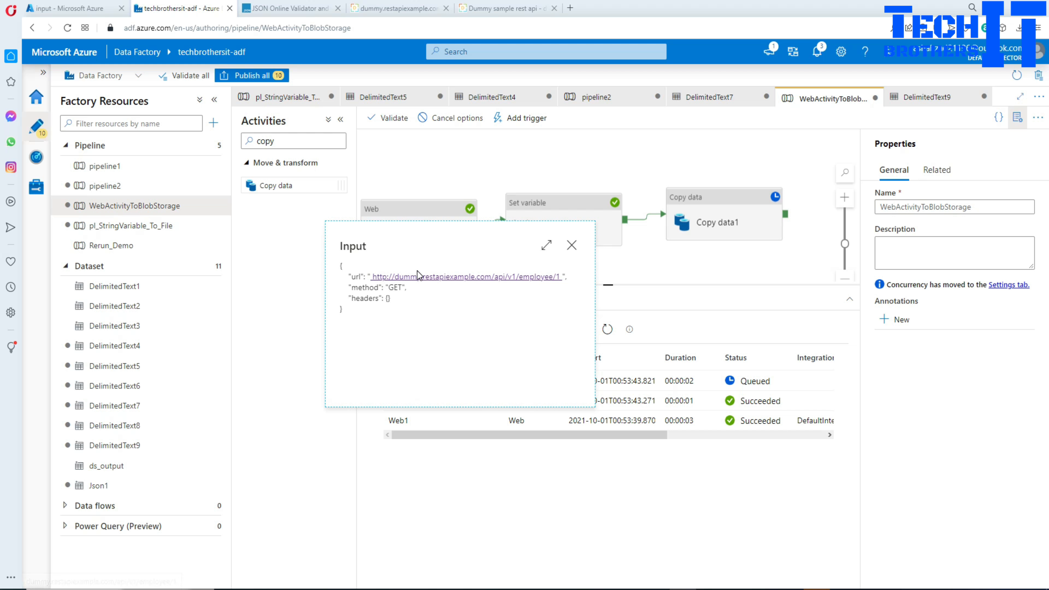
{"action": "left_click", "coordinate": [572, 245]}
{"action": "left_click", "coordinate": [487, 420]}
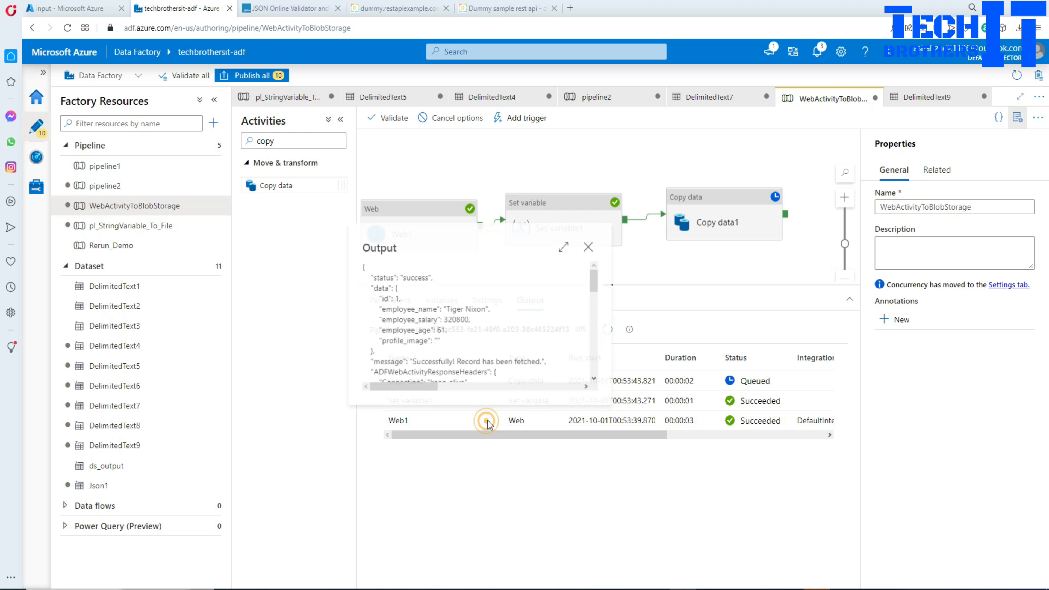
{"action": "left_click_drag", "start_coordinate": [370, 287], "coordinate": [427, 352]}
{"action": "left_click", "coordinate": [590, 245]}
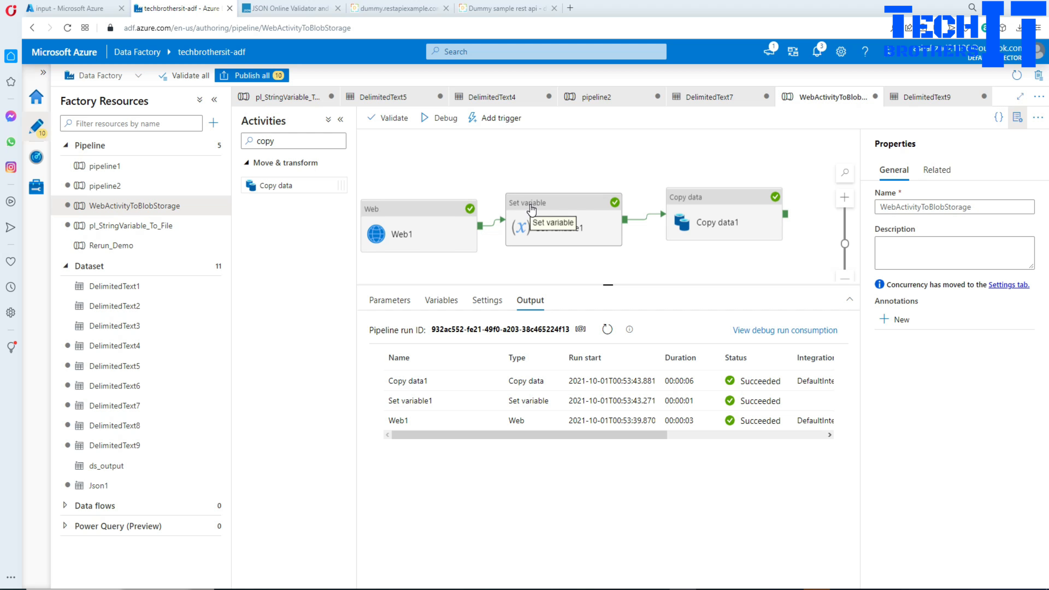
Step: Review Set variable1's value expression and examine the myVariable value in its run input
{"action": "left_click", "coordinate": [558, 221]}
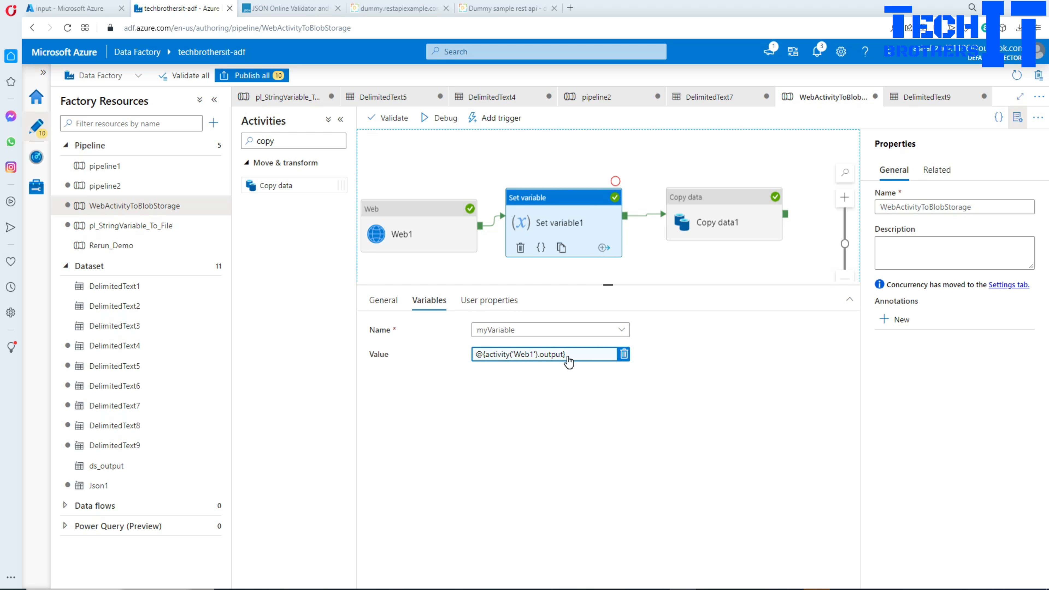
{"action": "left_click", "coordinate": [509, 268]}
{"action": "left_click", "coordinate": [470, 401]}
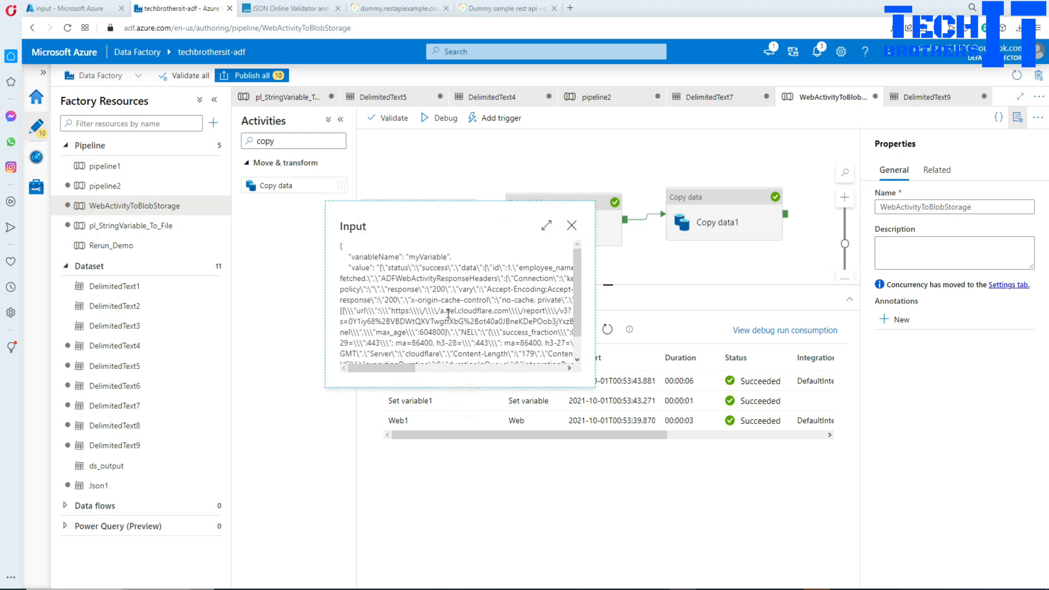
{"action": "left_click_drag", "start_coordinate": [448, 269], "coordinate": [453, 269]}
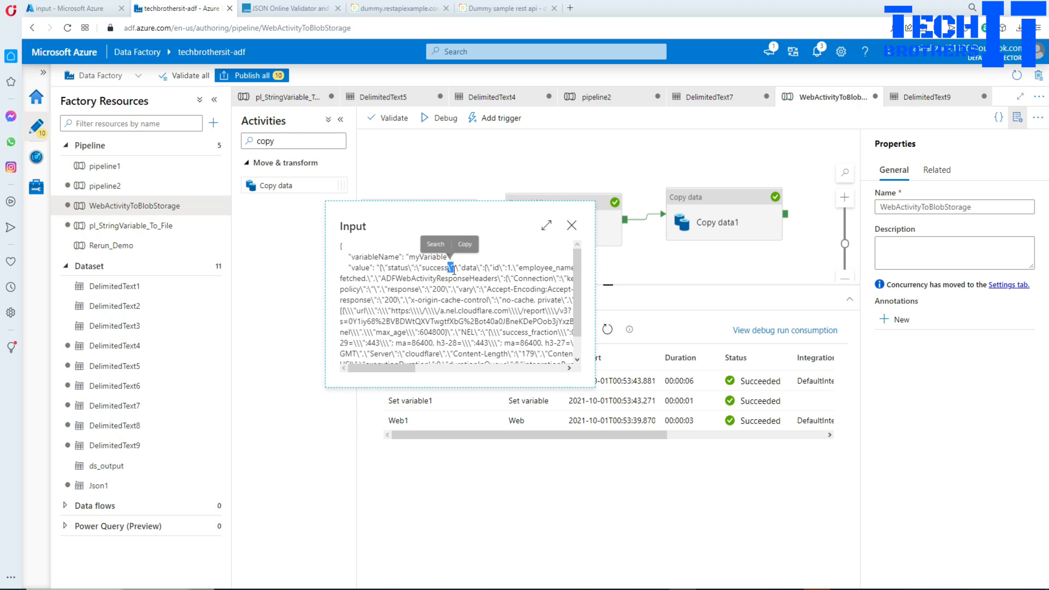
{"action": "left_click", "coordinate": [572, 225]}
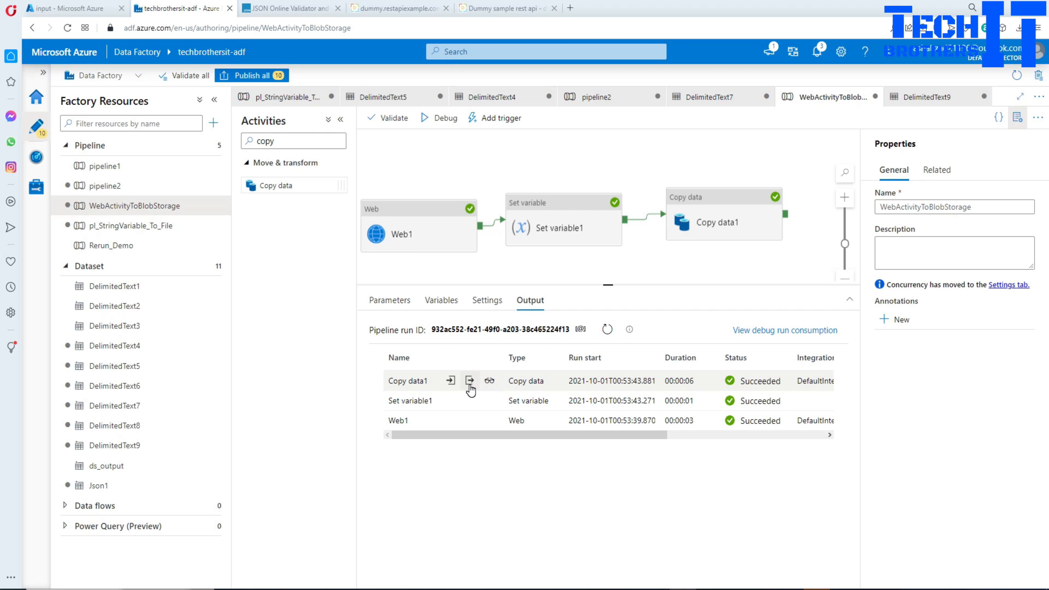
Step: Examine the value passed to mycolumn in the Copy data1 run input
{"action": "left_click", "coordinate": [451, 381]}
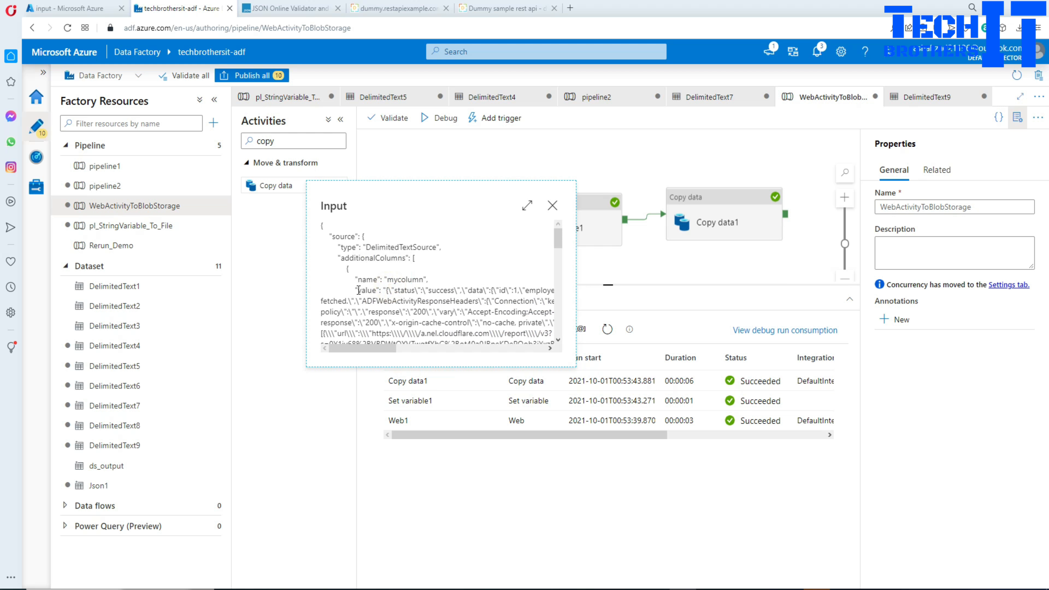
{"action": "left_click_drag", "start_coordinate": [352, 290], "coordinate": [448, 296]}
{"action": "left_click", "coordinate": [552, 205]}
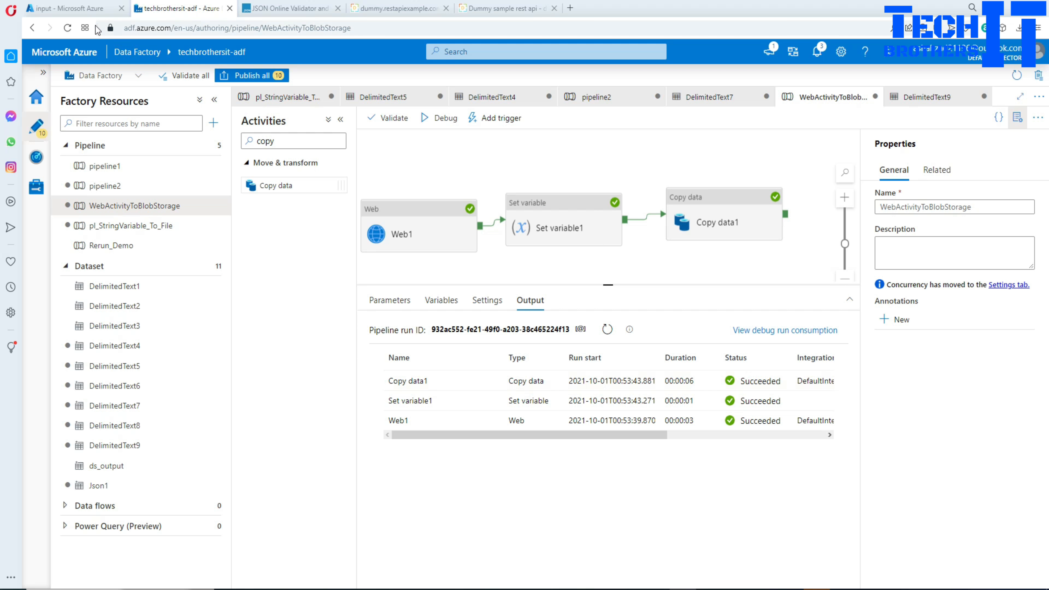
Step: Switch to the Azure portal and open the output container of the techbrotherstorage account
{"action": "left_click", "coordinate": [87, 12]}
{"action": "left_click", "coordinate": [280, 320]}
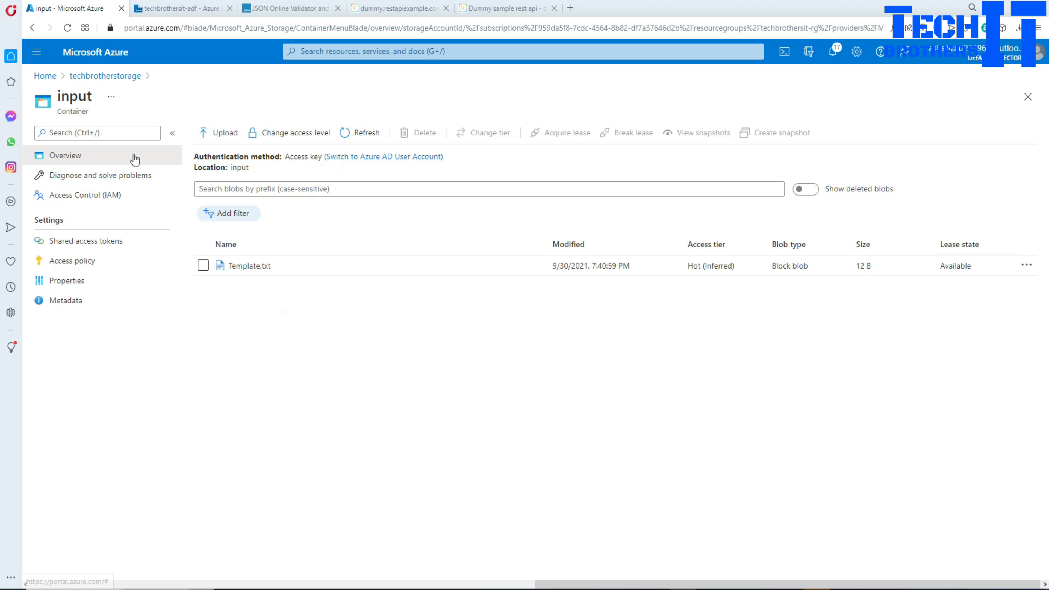
{"action": "left_click", "coordinate": [113, 77]}
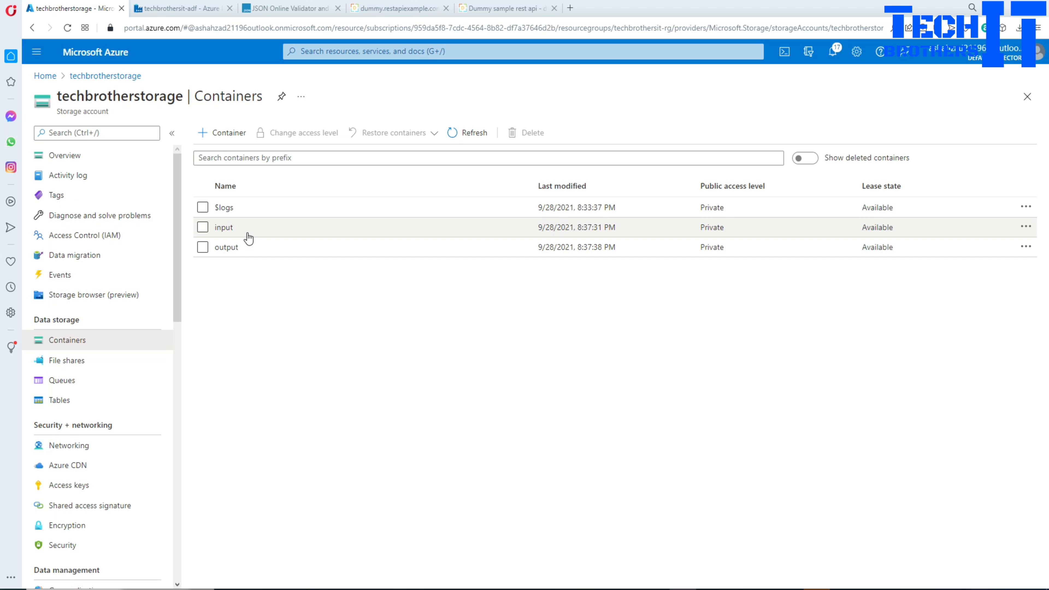
{"action": "left_click", "coordinate": [233, 247]}
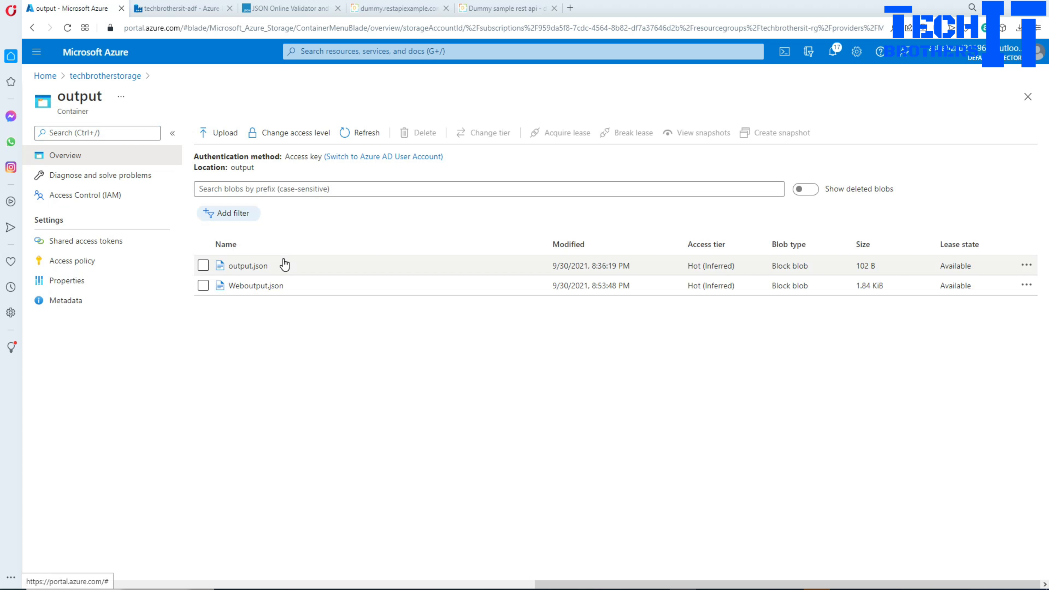
Step: Open the Weboutput.json blob's contents and examine the written API response
{"action": "left_click", "coordinate": [257, 292]}
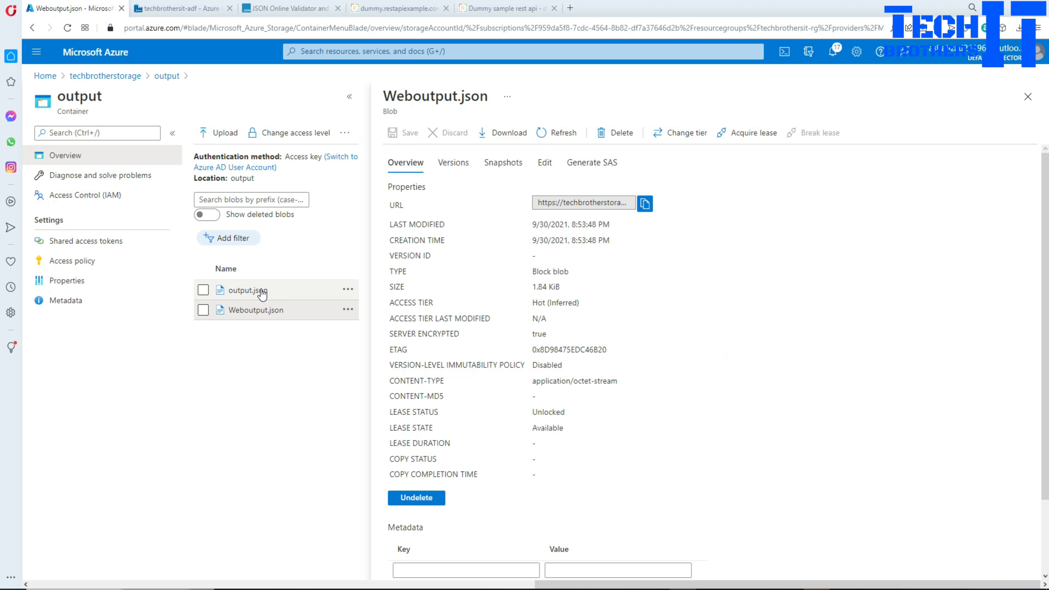
{"action": "left_click", "coordinate": [543, 163]}
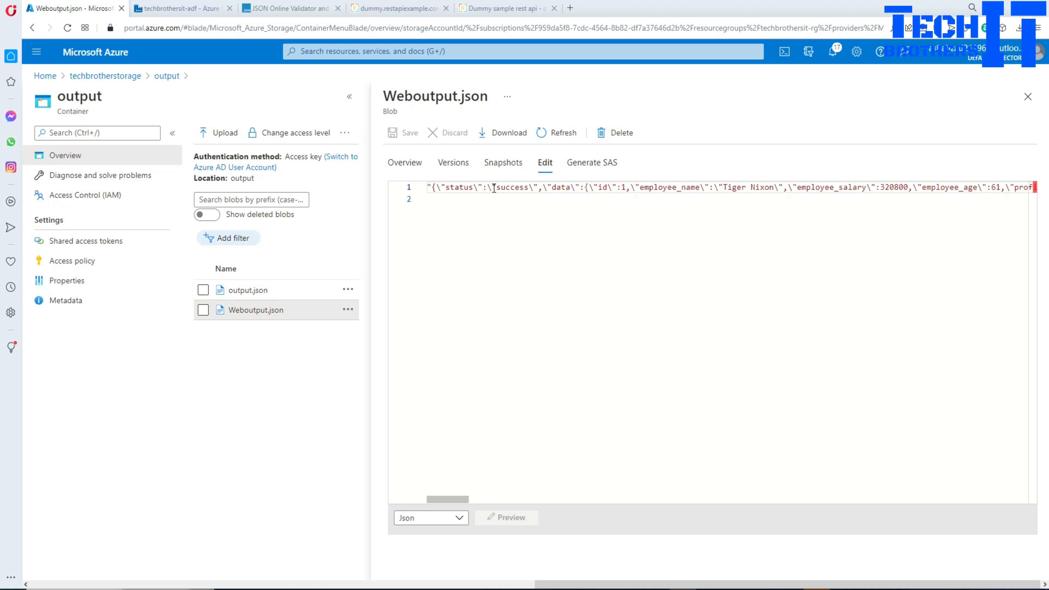
{"action": "left_click", "coordinate": [494, 188]}
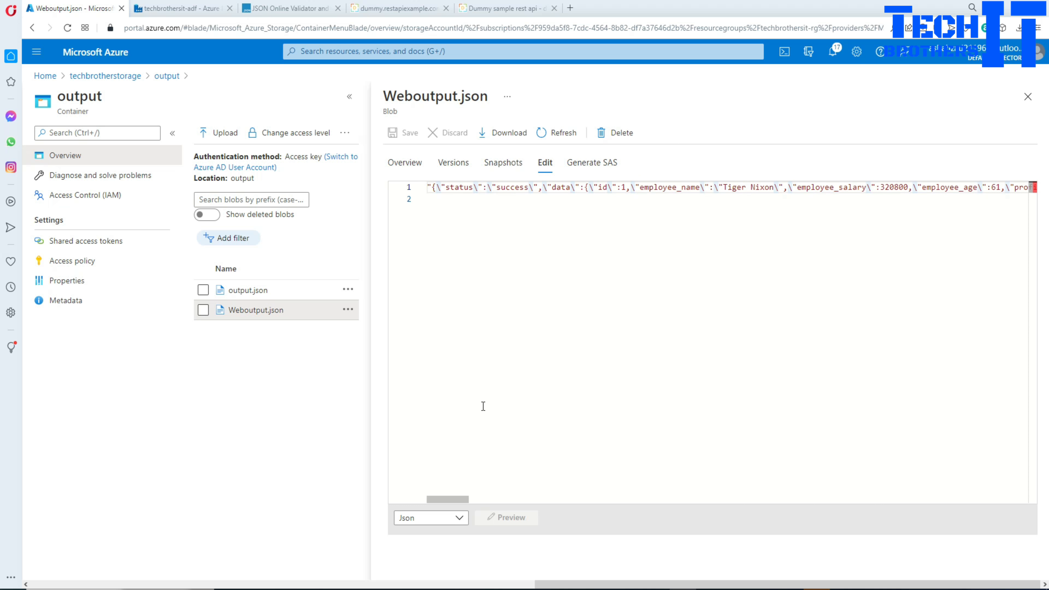
{"action": "left_click_drag", "start_coordinate": [446, 499], "coordinate": [426, 452]}
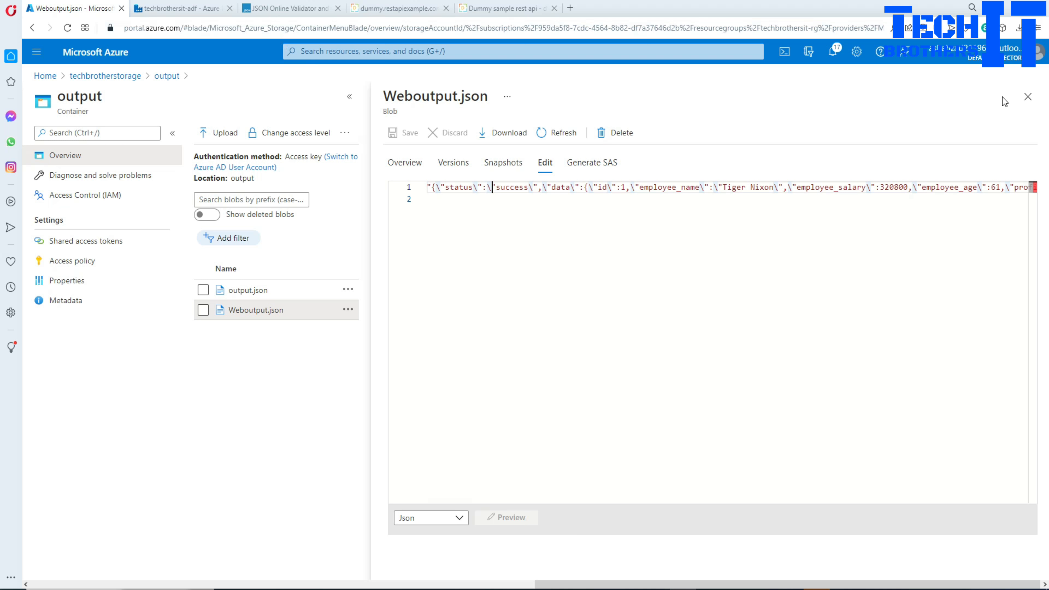
Step: Close the Weboutput.json blob, switch to Azure Data Factory, and open Copy data1's sink dataset, DelimitedText9
{"action": "left_click", "coordinate": [1028, 96]}
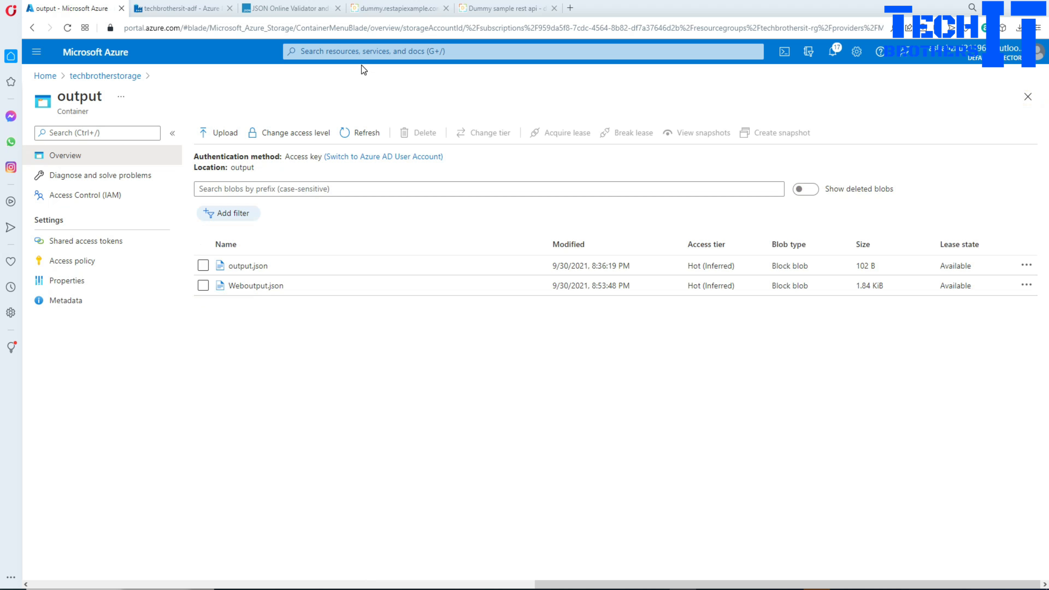
{"action": "left_click", "coordinate": [170, 11]}
{"action": "left_click", "coordinate": [711, 222]}
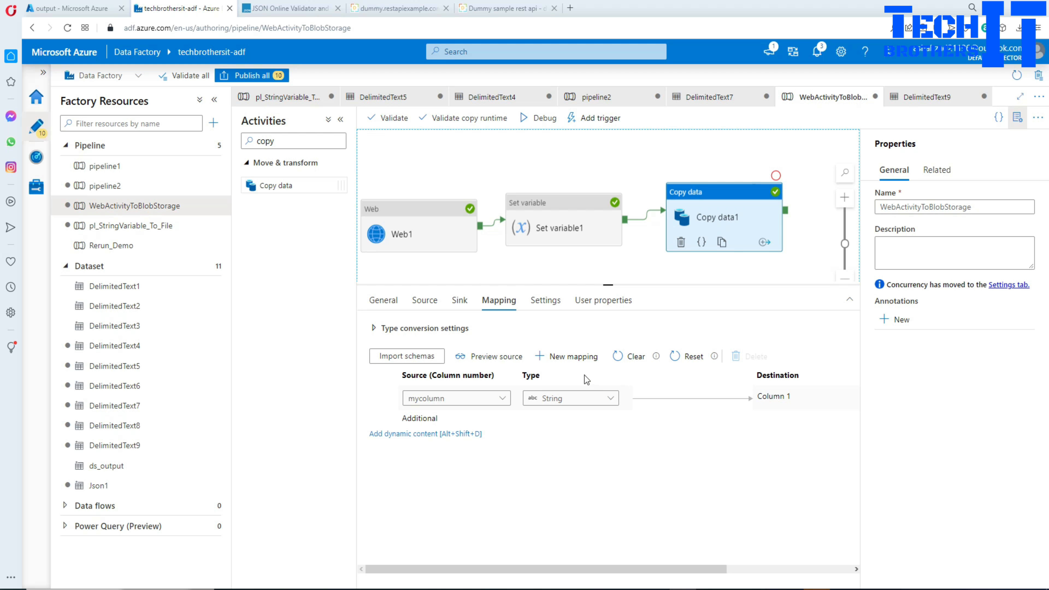
{"action": "left_click", "coordinate": [460, 301]}
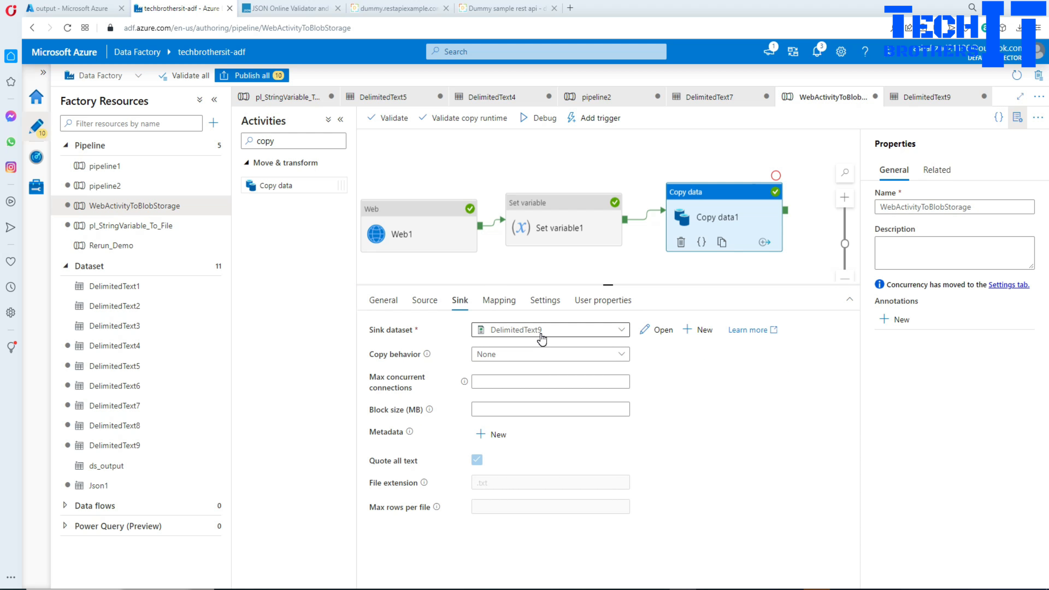
{"action": "left_click", "coordinate": [659, 330]}
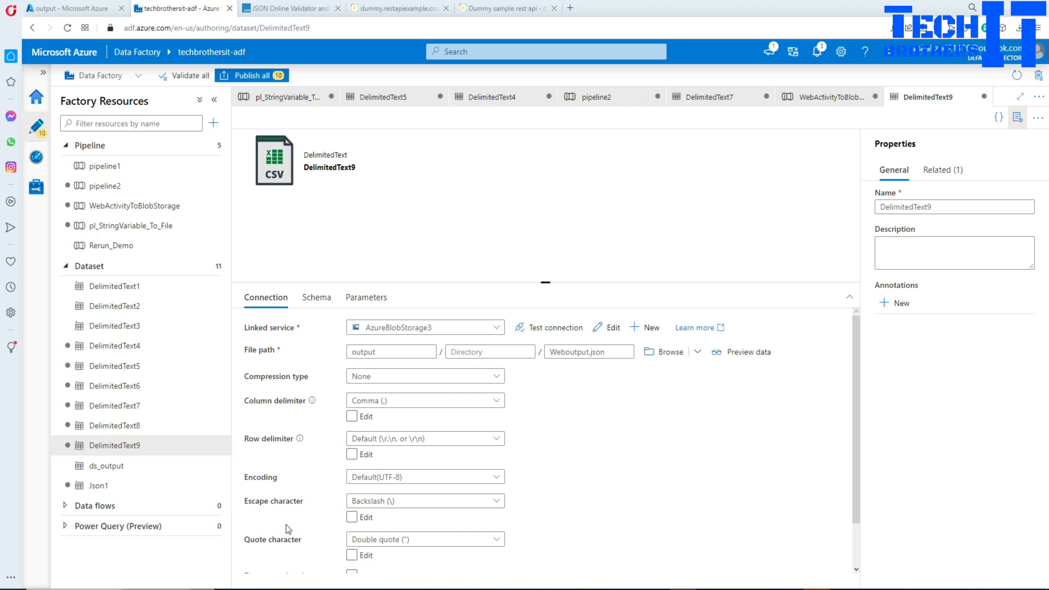
Step: Set the DelimitedText9 dataset's escape character to No escape character and its quote character to No quote character
{"action": "scroll", "coordinate": [292, 528], "scroll_direction": "down", "scroll_amount": 1}
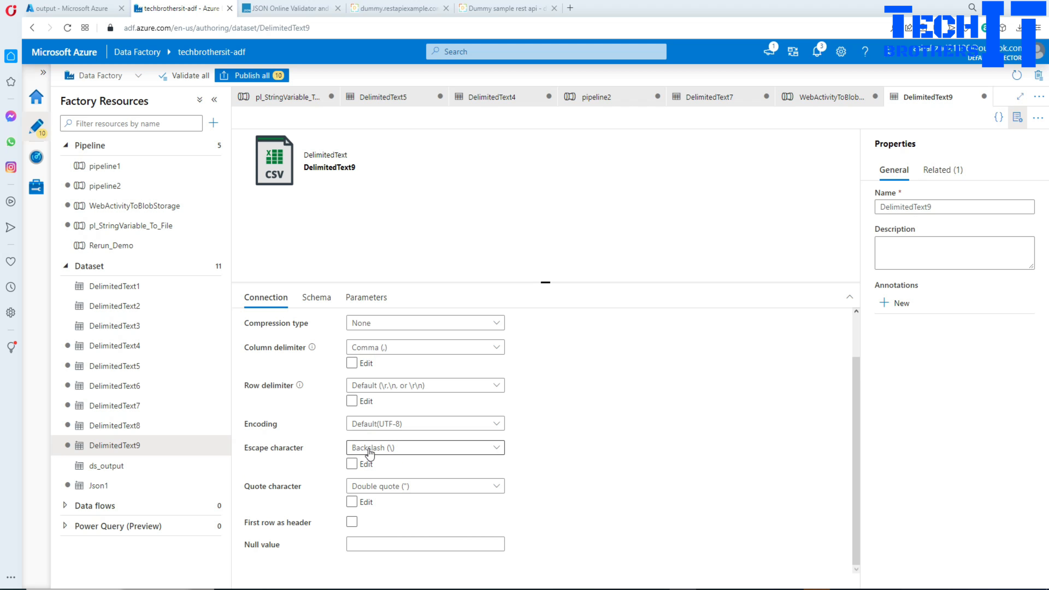
{"action": "left_click", "coordinate": [497, 449]}
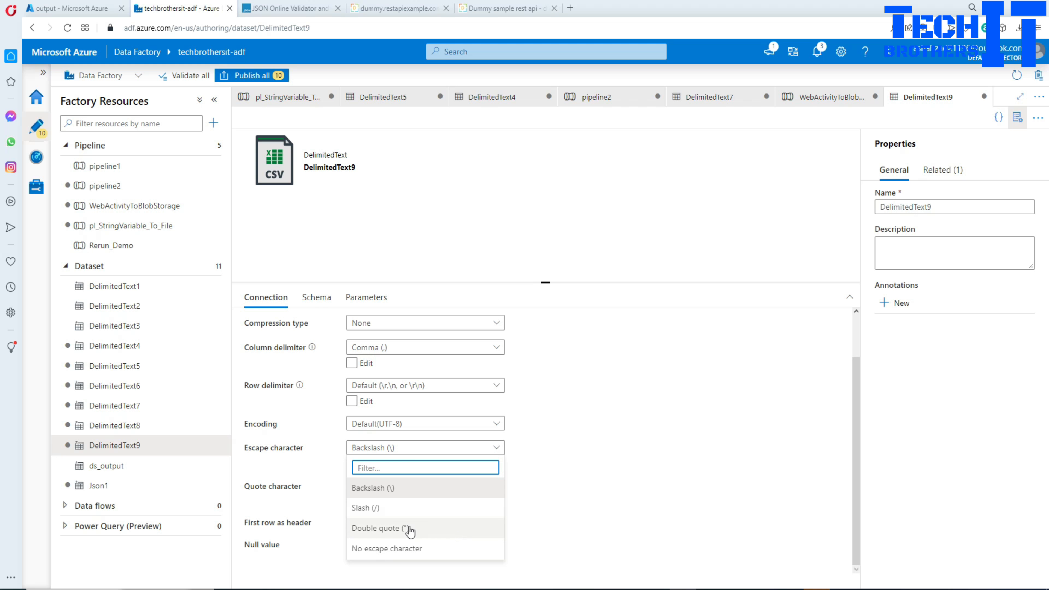
{"action": "left_click", "coordinate": [373, 555]}
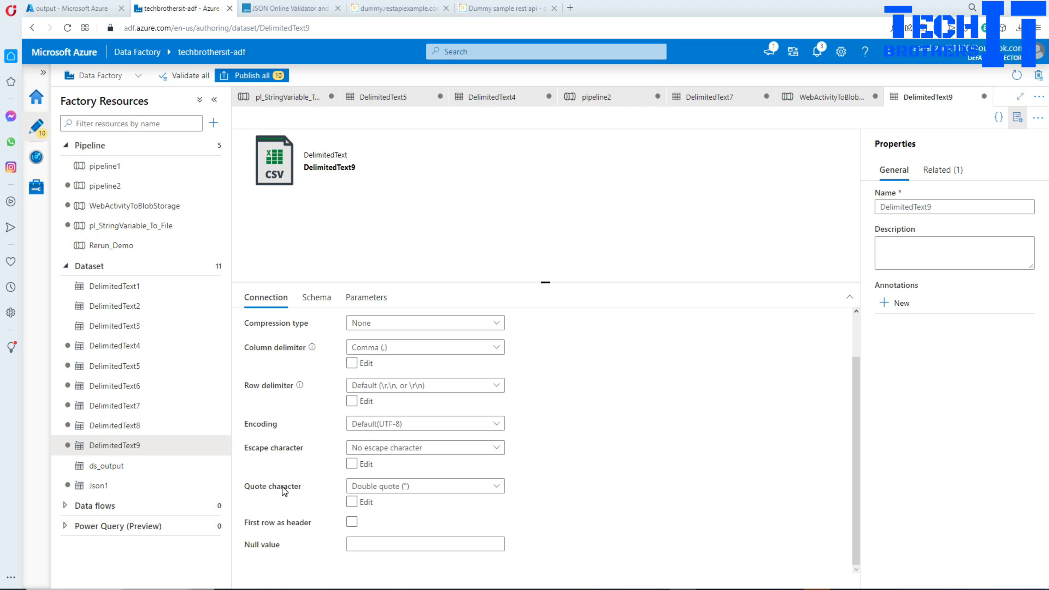
{"action": "left_click", "coordinate": [352, 464]}
{"action": "left_click", "coordinate": [429, 488]}
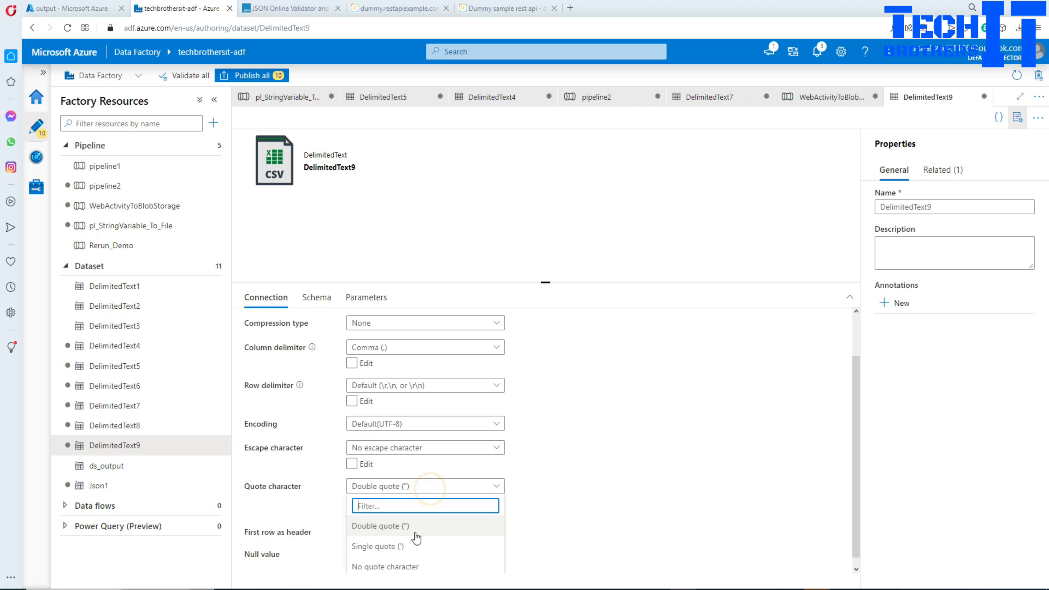
{"action": "left_click", "coordinate": [392, 568]}
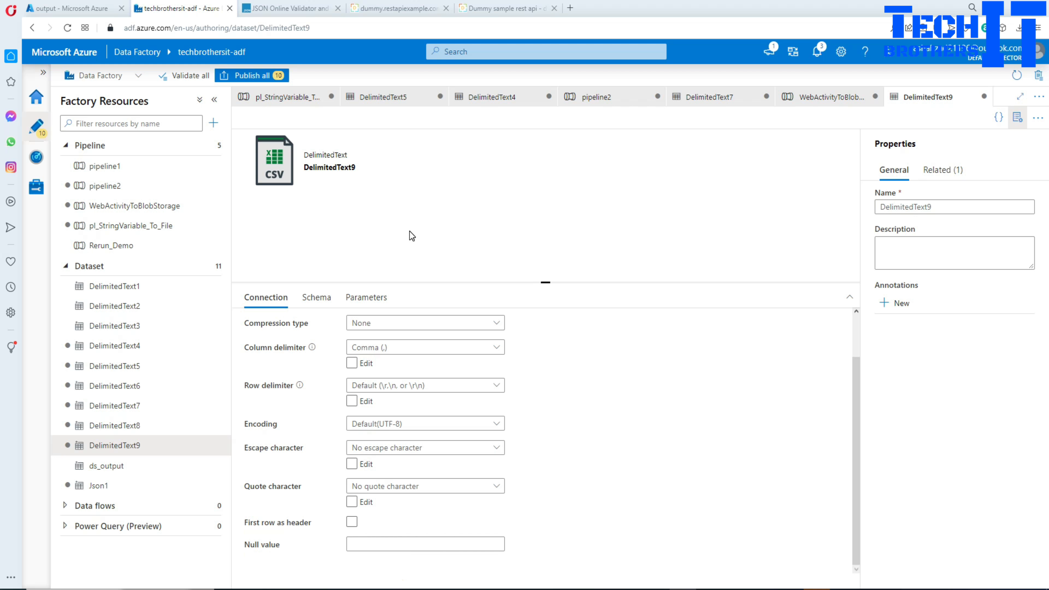
Step: Return to the WebActivityToBlobStorage pipeline, run it in debug mode, and refresh the run status
{"action": "left_click", "coordinate": [808, 103]}
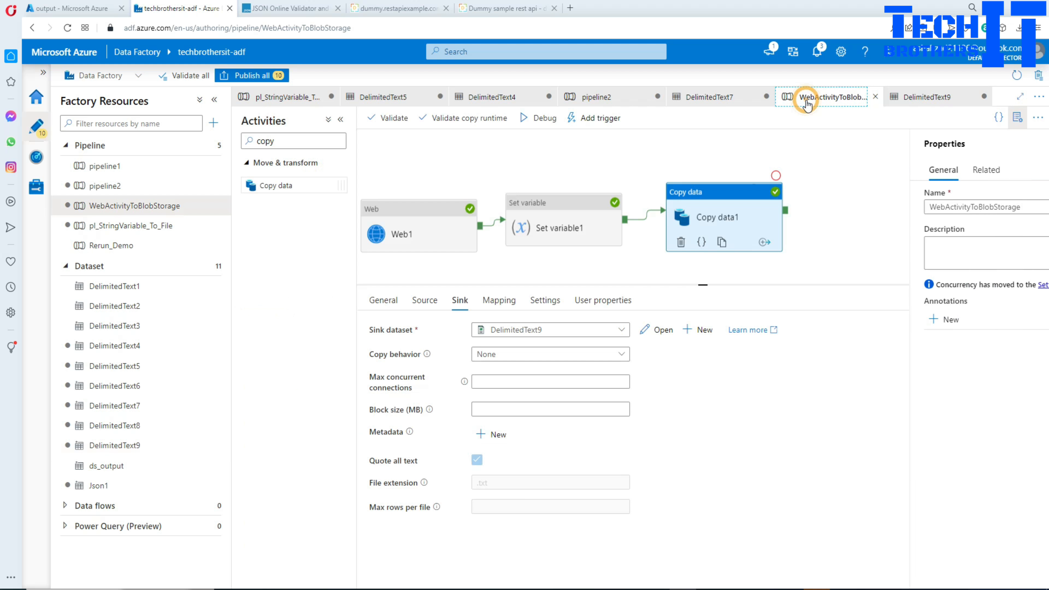
{"action": "left_click", "coordinate": [572, 157]}
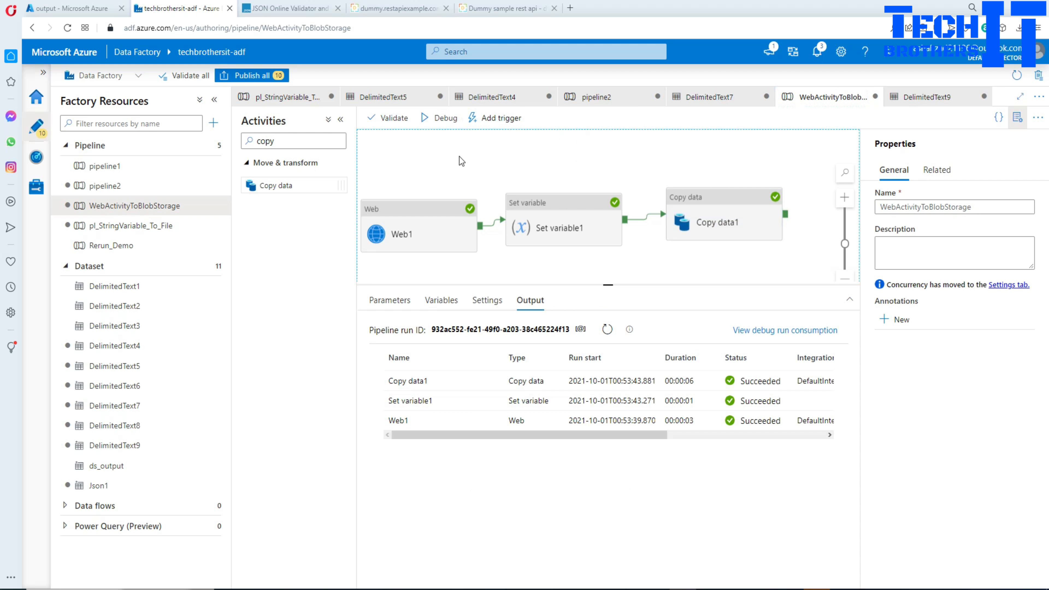
{"action": "left_click", "coordinate": [446, 119]}
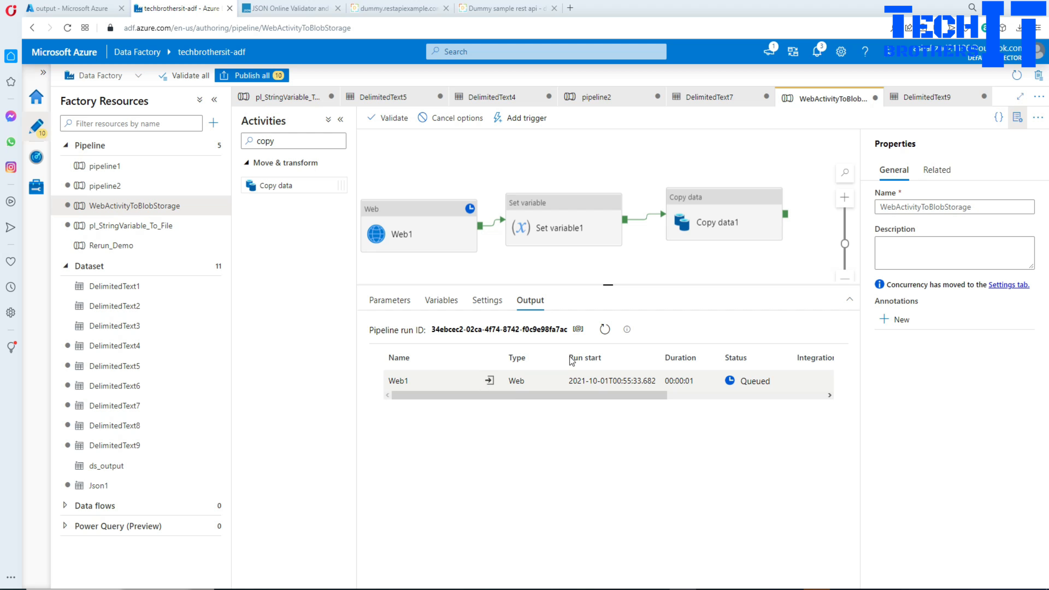
{"action": "left_click", "coordinate": [605, 329]}
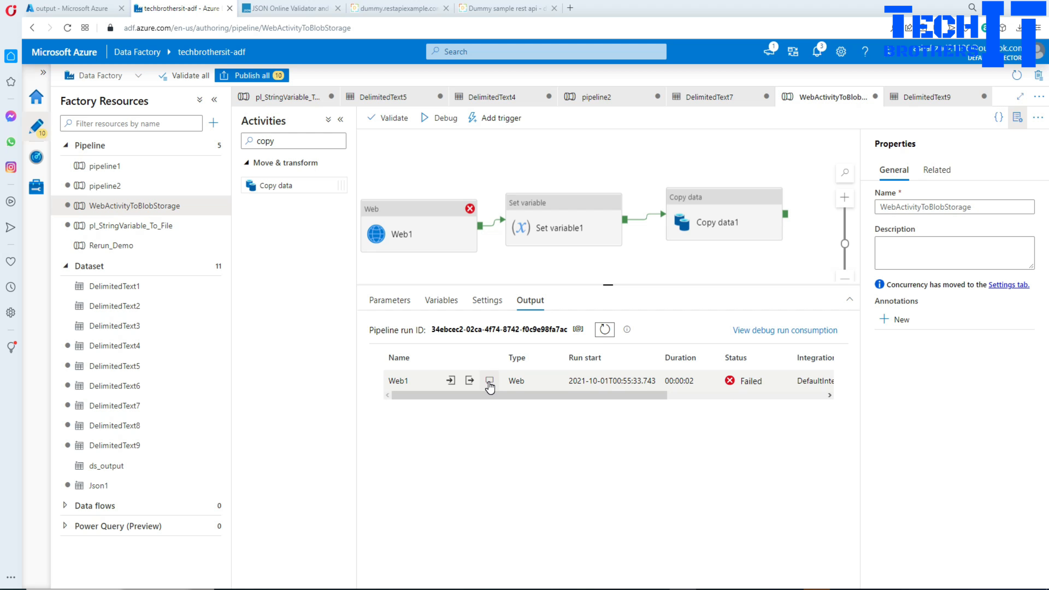
Step: Examine the error details of the Web1 activity run, including the message at the end, and close them
{"action": "left_click", "coordinate": [489, 380]}
{"action": "scroll", "coordinate": [581, 286], "scroll_direction": "down", "scroll_amount": 5}
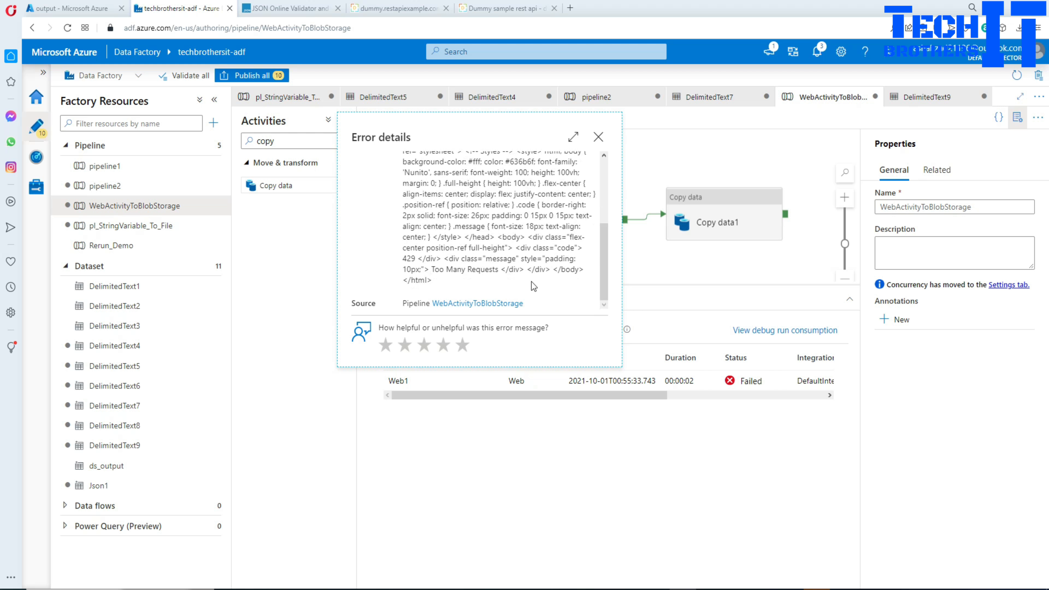
{"action": "left_click_drag", "start_coordinate": [431, 270], "coordinate": [491, 272]}
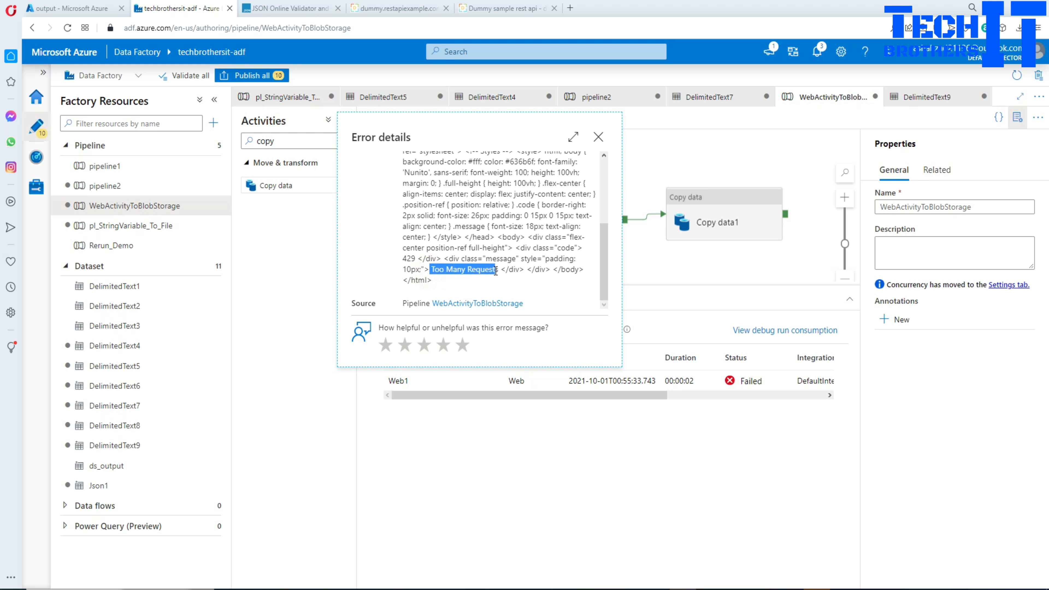
{"action": "left_click", "coordinate": [598, 137]}
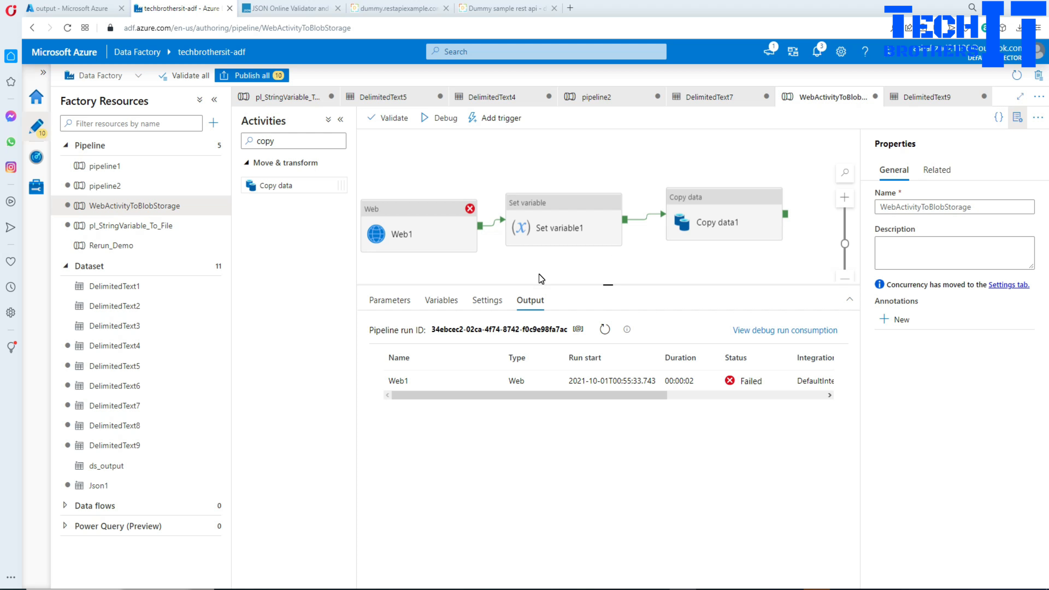
Step: Rerun the WebActivityToBlobStorage pipeline in debug mode, retrying if Web1 fails, and refresh the activity statuses until Web1 completes
{"action": "left_click", "coordinate": [443, 124]}
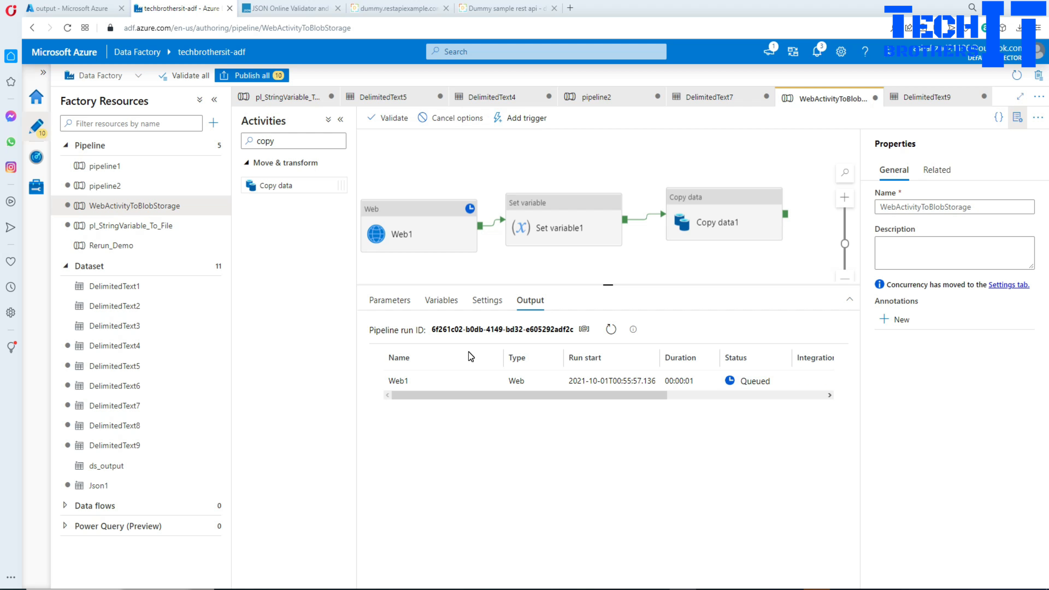
{"action": "left_click", "coordinate": [592, 147]}
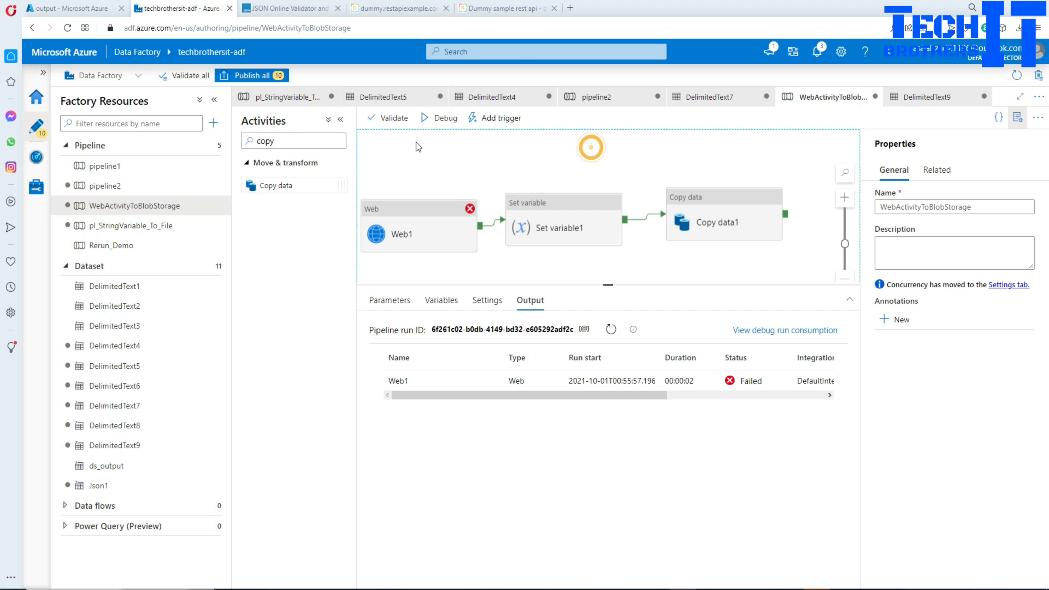
{"action": "left_click", "coordinate": [441, 120]}
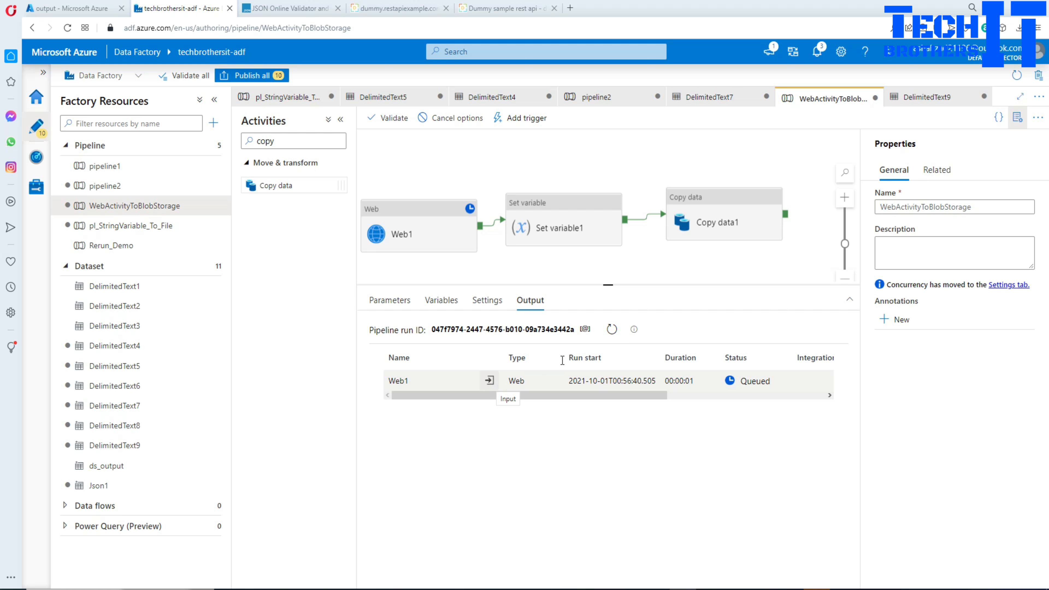
{"action": "left_click", "coordinate": [611, 330]}
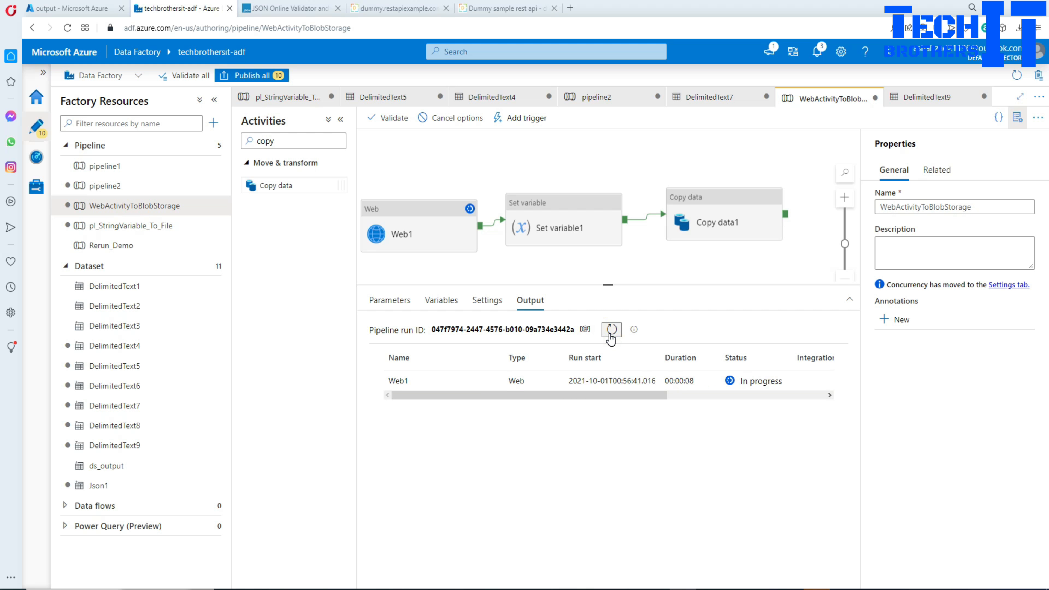
{"action": "left_click", "coordinate": [611, 329]}
{"action": "left_click", "coordinate": [611, 331]}
{"action": "left_click", "coordinate": [611, 330]}
{"action": "mouse_move", "coordinate": [520, 403]}
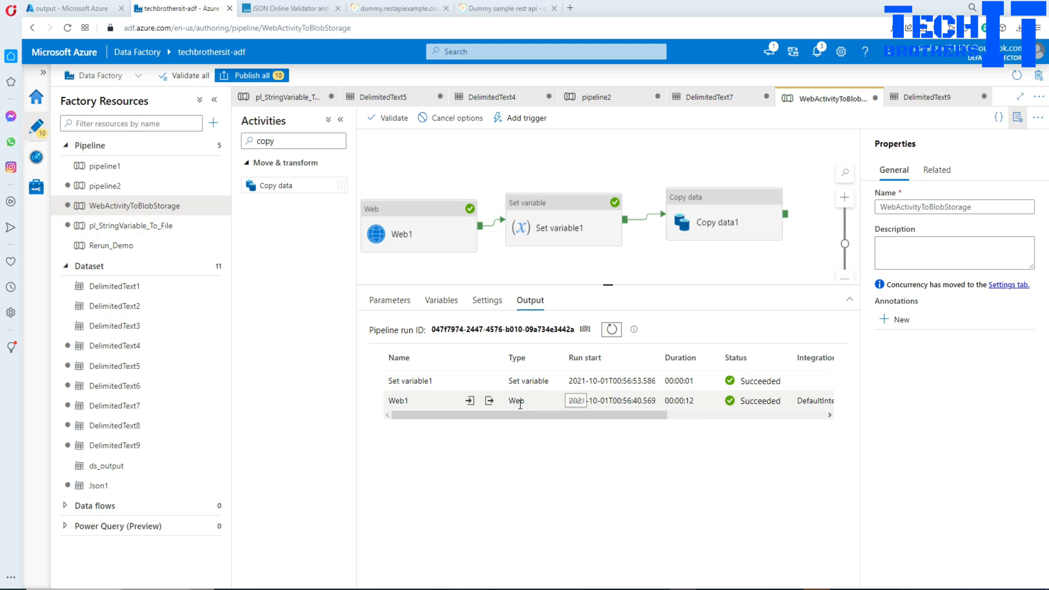
{"action": "left_click", "coordinate": [491, 404]}
Step: Check that the Copy data1 run has completed and open the Weboutput.json blob's contents in the Azure portal
{"action": "left_click", "coordinate": [72, 9]}
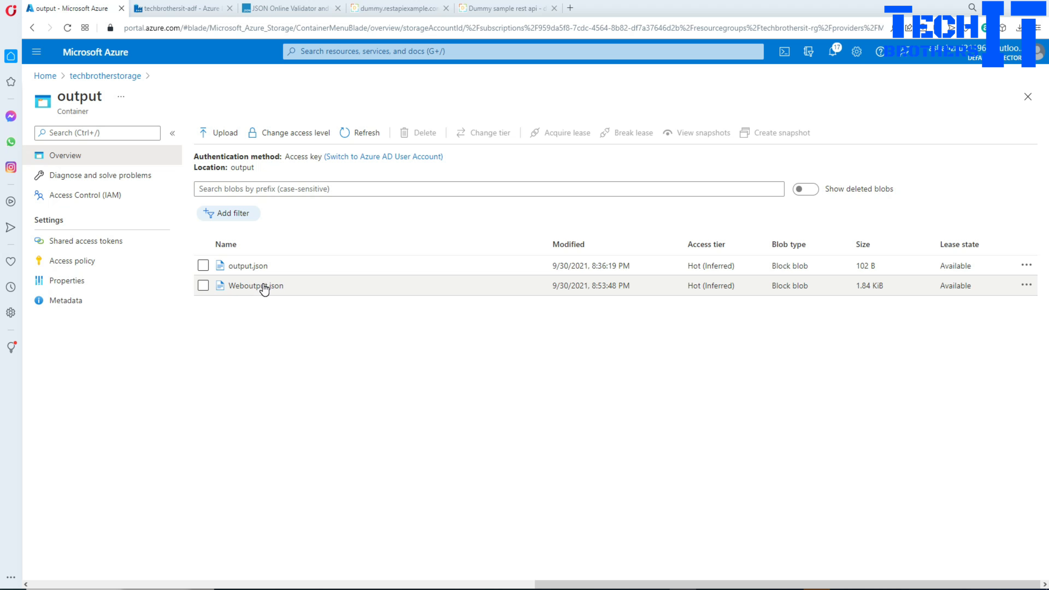
{"action": "left_click", "coordinate": [181, 9]}
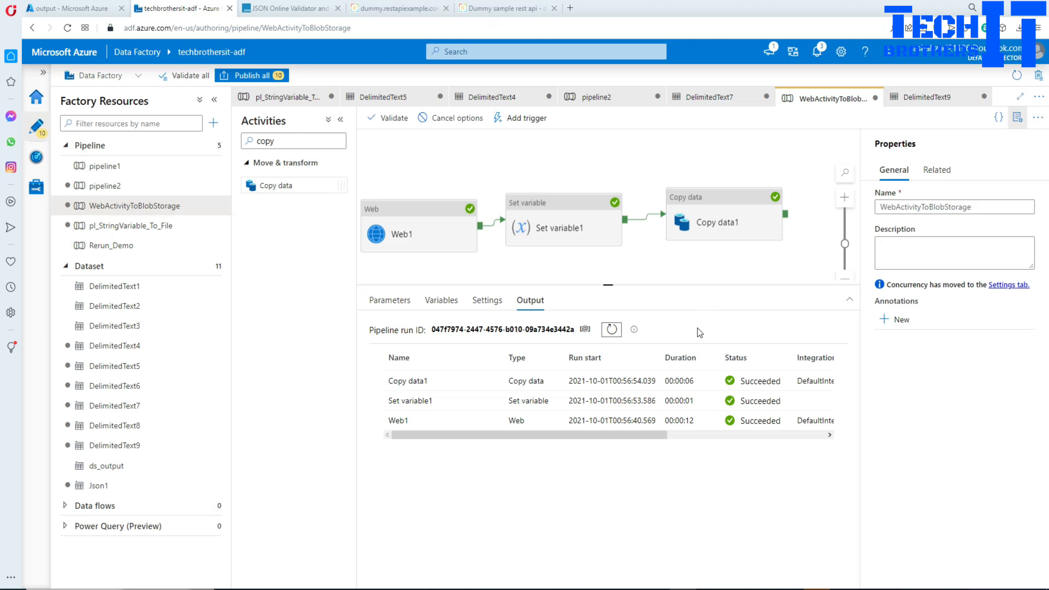
{"action": "left_click", "coordinate": [77, 8]}
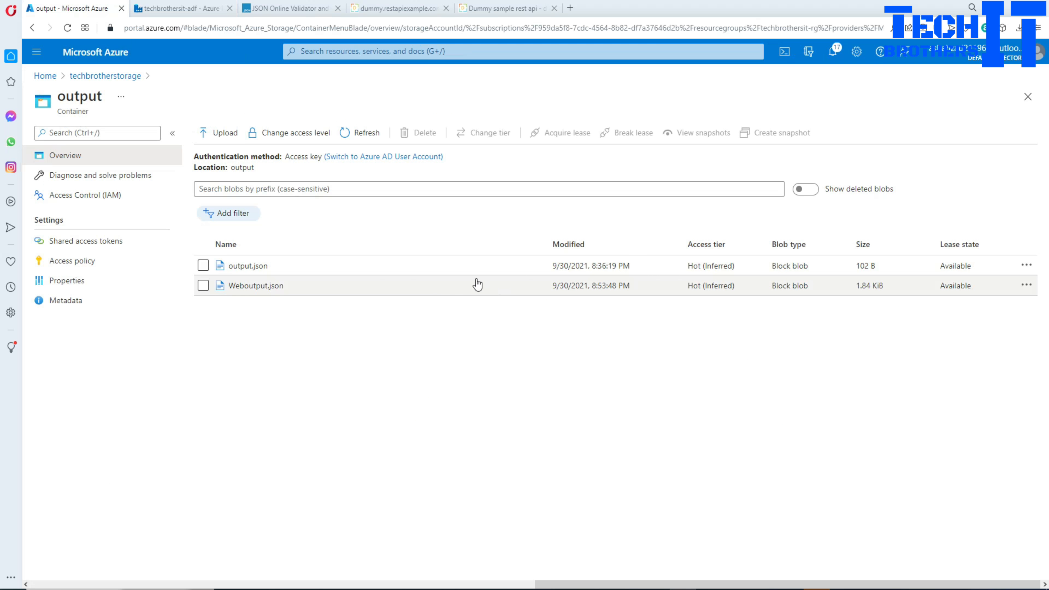
{"action": "left_click", "coordinate": [243, 286]}
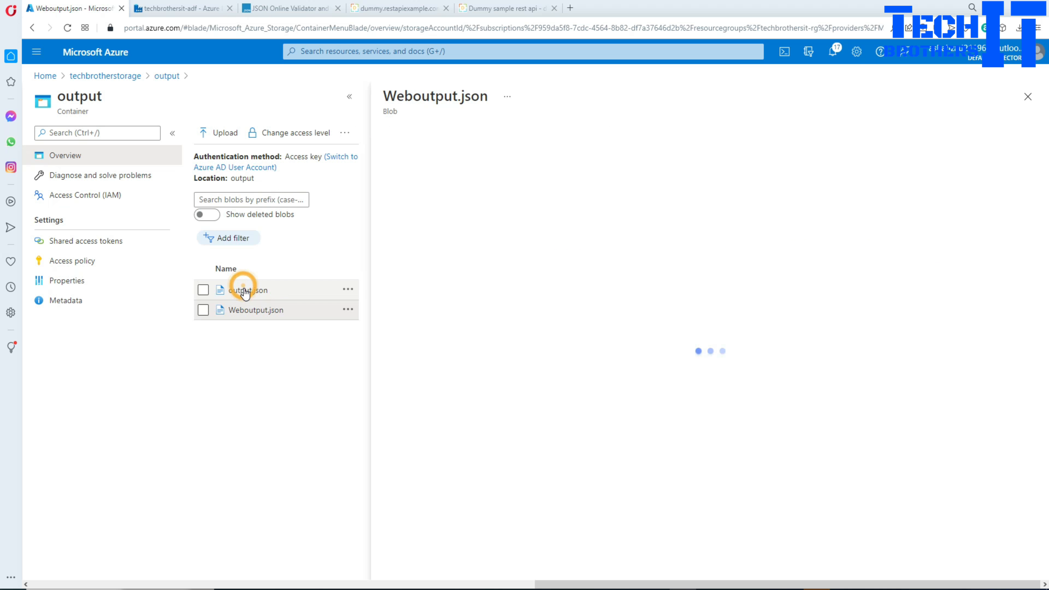
{"action": "left_click", "coordinate": [544, 163]}
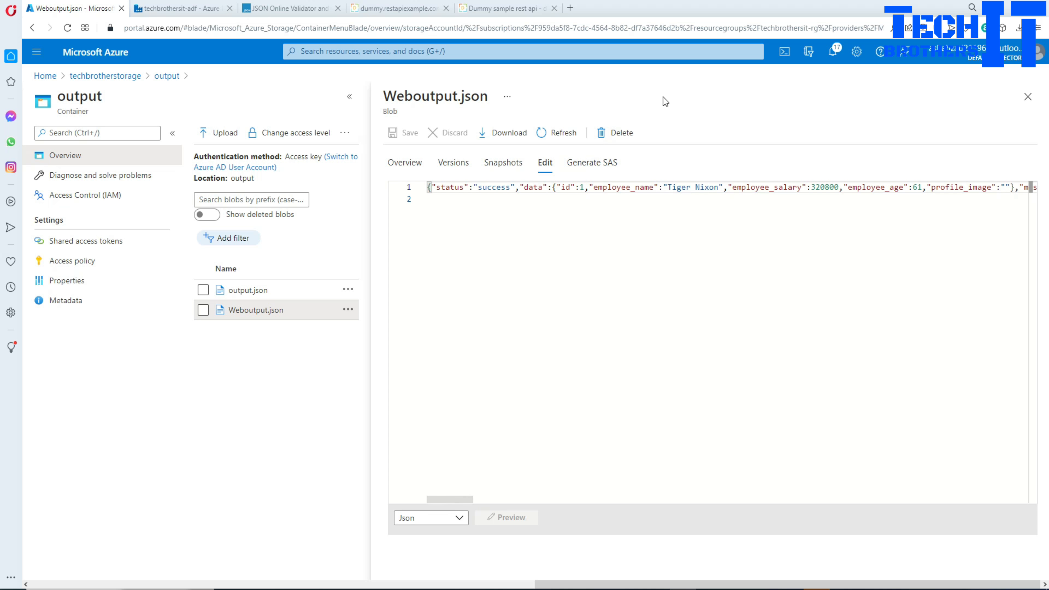
Step: Copy the entire contents of Weboutput.json, replace the existing text in JSONLint with them, and validate the JSON
{"action": "left_click", "coordinate": [645, 187]}
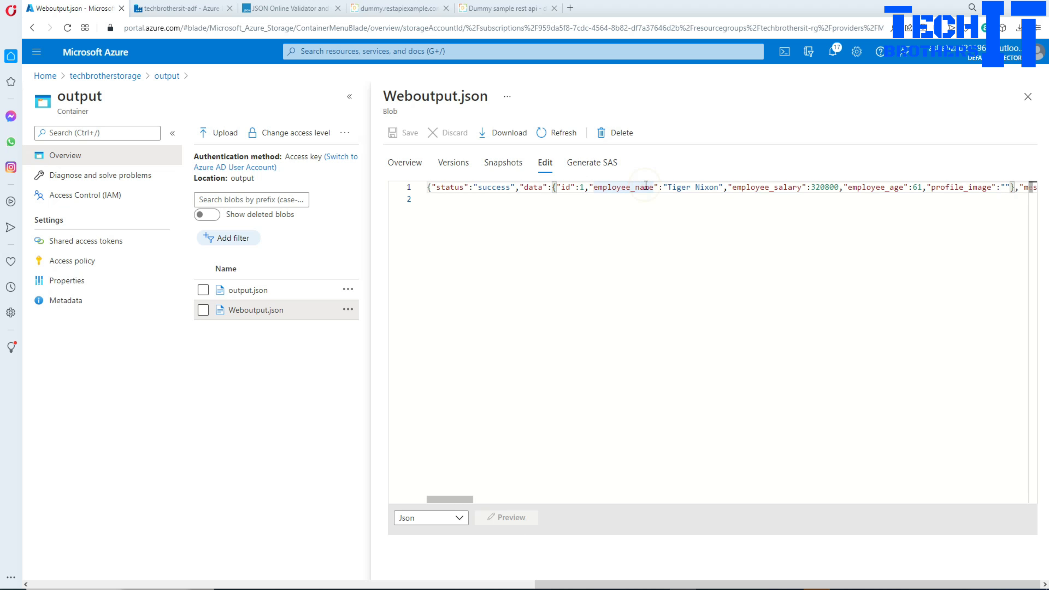
{"action": "key", "text": "ctrl+a"}
{"action": "right_click", "coordinate": [652, 186]}
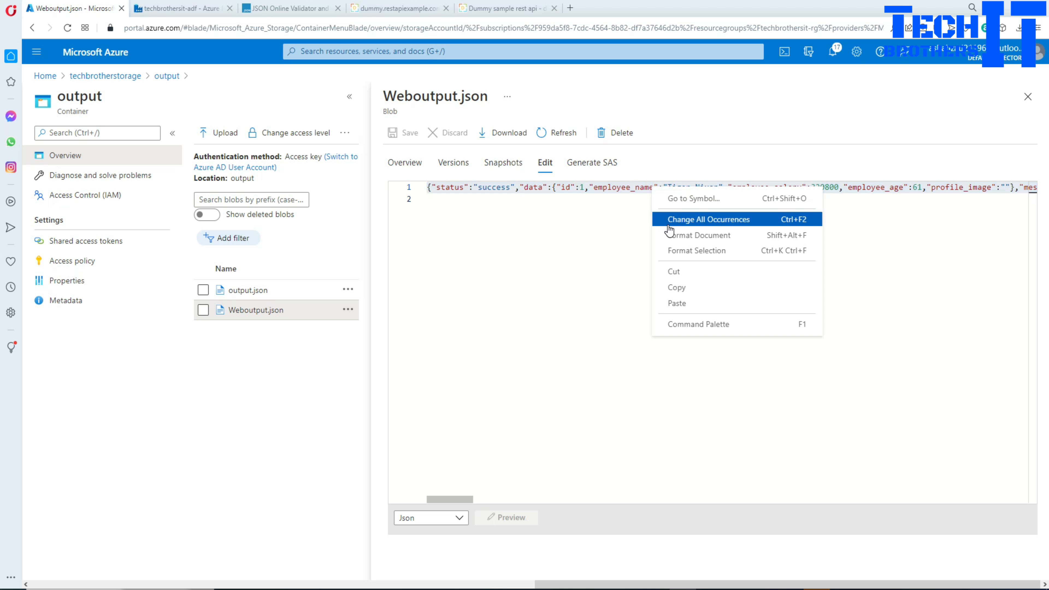
{"action": "left_click", "coordinate": [681, 287]}
{"action": "left_click", "coordinate": [279, 9]}
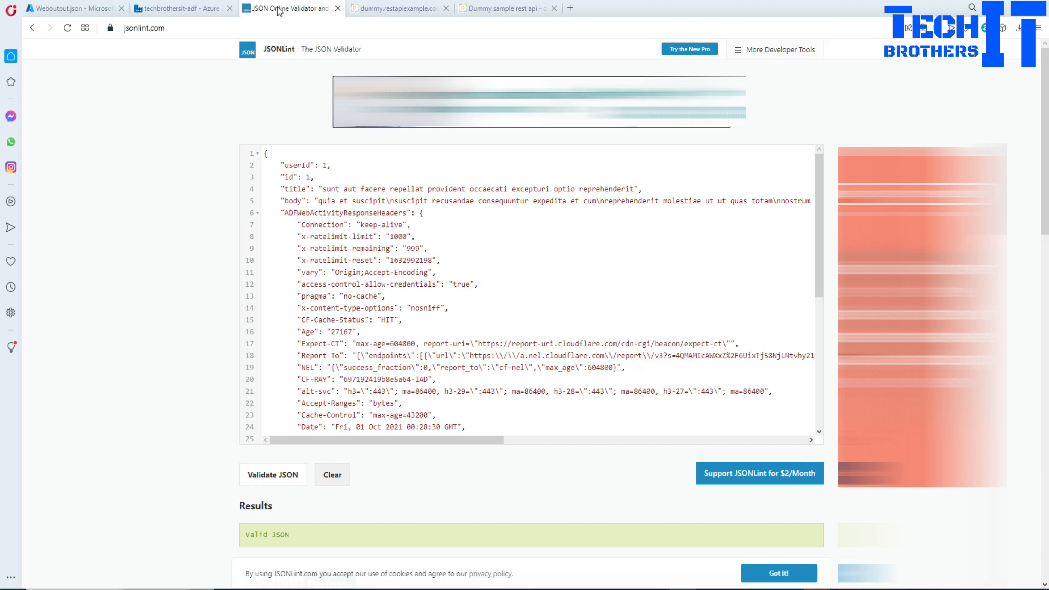
{"action": "left_click", "coordinate": [384, 215]}
{"action": "key", "text": "ctrl+a"}
{"action": "key", "text": "ctrl+v"}
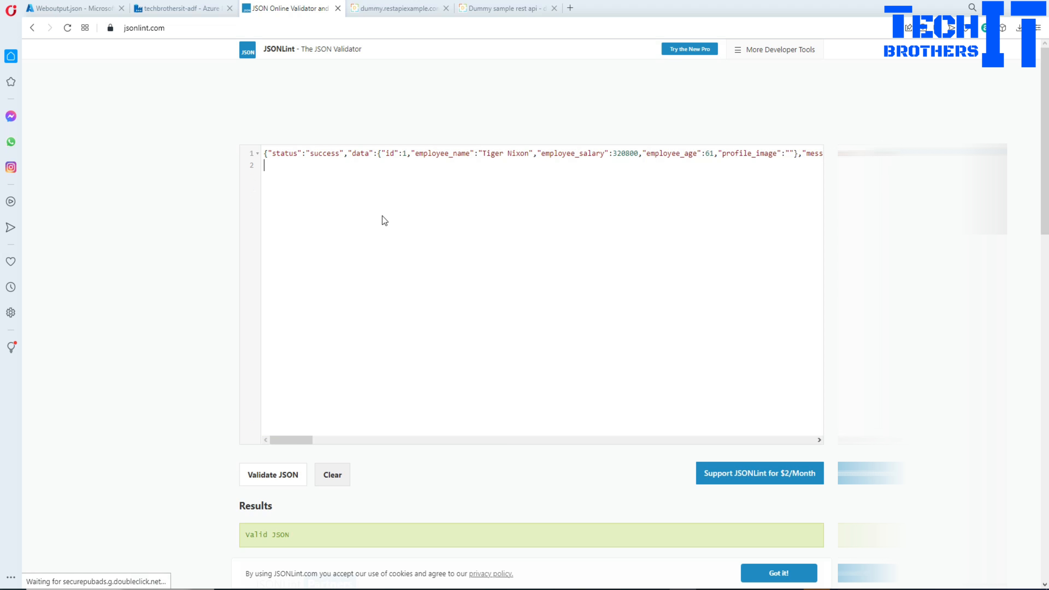
{"action": "left_click", "coordinate": [276, 475]}
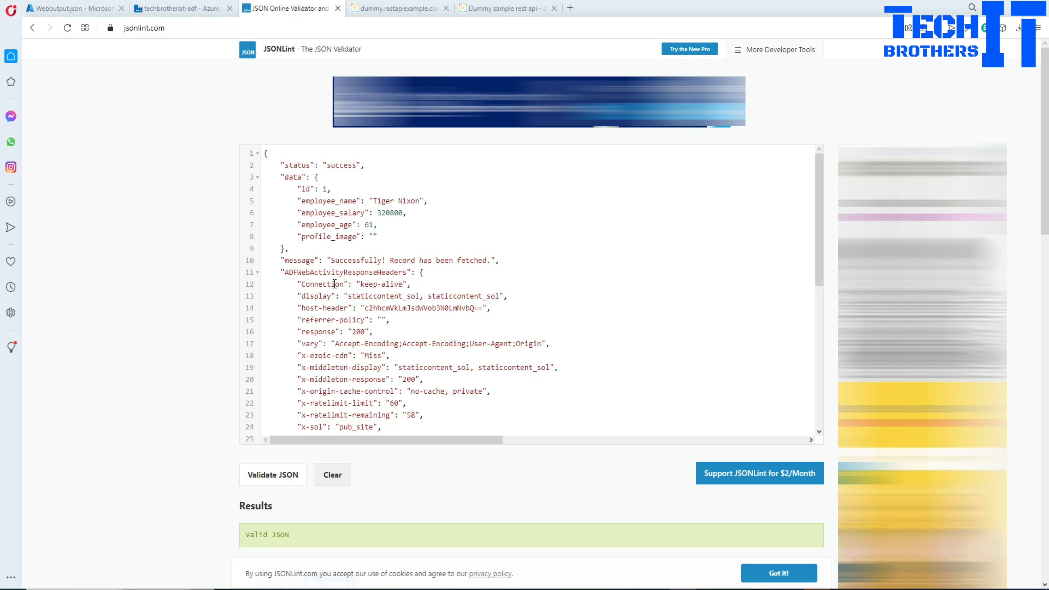
Step: Examine the formatted JSON, highlighting the message and ADFWebActivityResponseHeaders entries that follow the data section
{"action": "scroll", "coordinate": [335, 284], "scroll_direction": "down", "scroll_amount": 8}
{"action": "scroll", "coordinate": [338, 283], "scroll_direction": "up", "scroll_amount": 10}
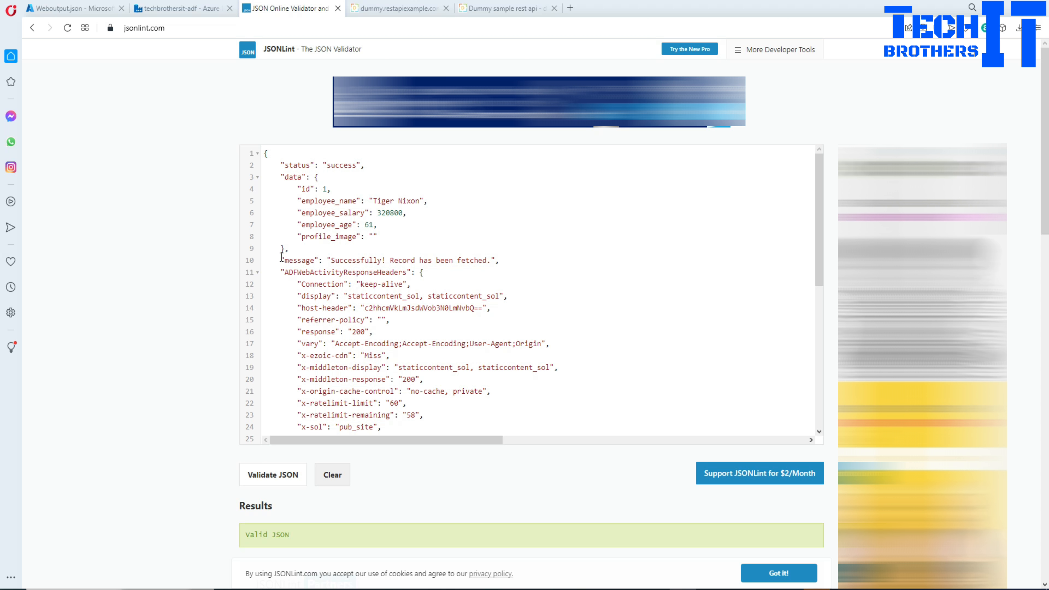
{"action": "left_click_drag", "start_coordinate": [282, 257], "coordinate": [416, 430]}
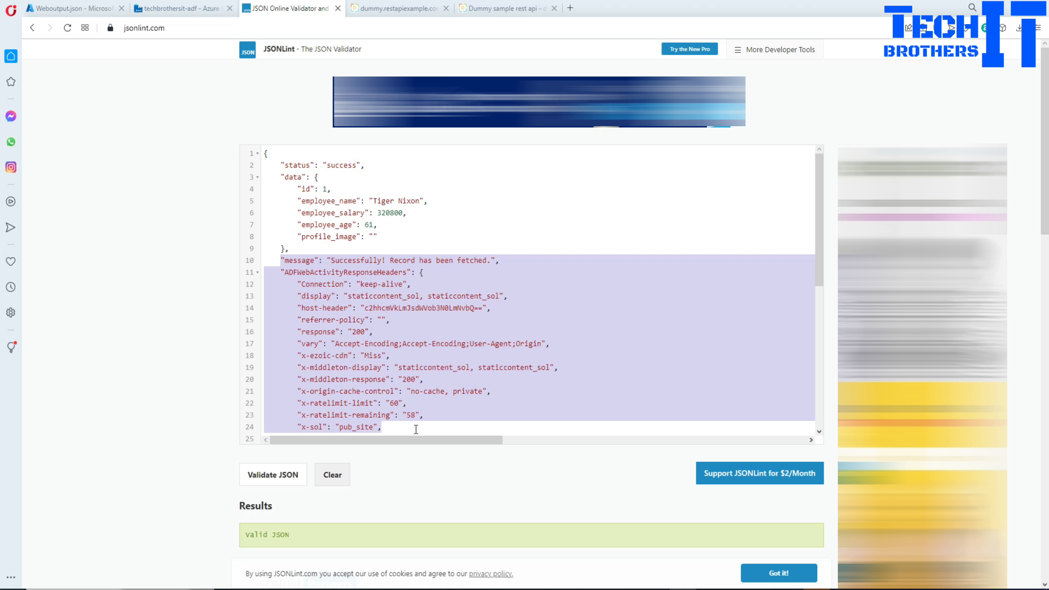
{"action": "scroll", "coordinate": [454, 335], "scroll_direction": "down", "scroll_amount": 5}
{"action": "left_click", "coordinate": [454, 335]}
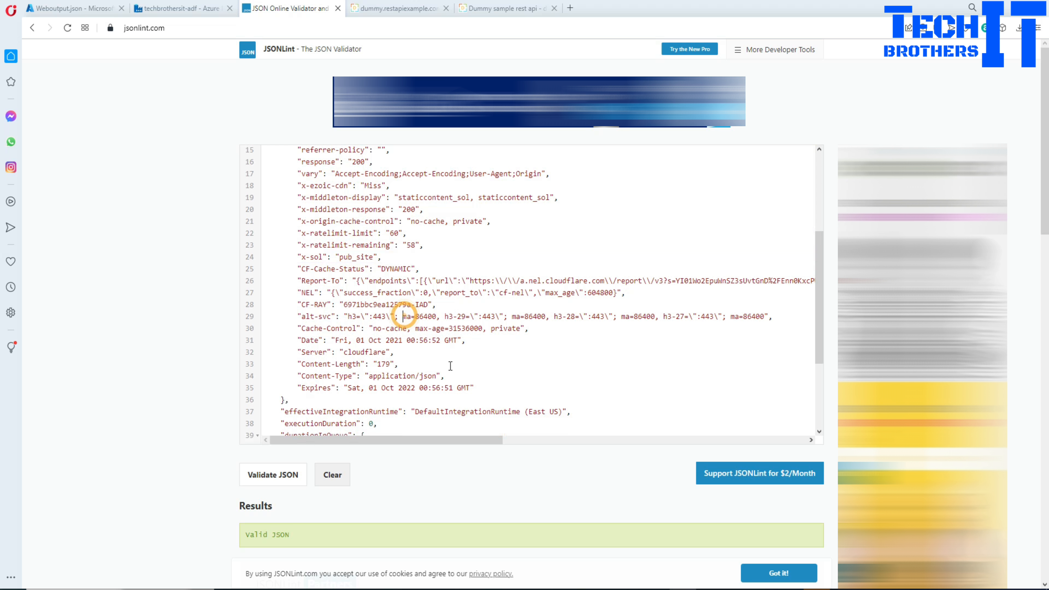
{"action": "left_click_drag", "start_coordinate": [480, 389], "coordinate": [289, 252]}
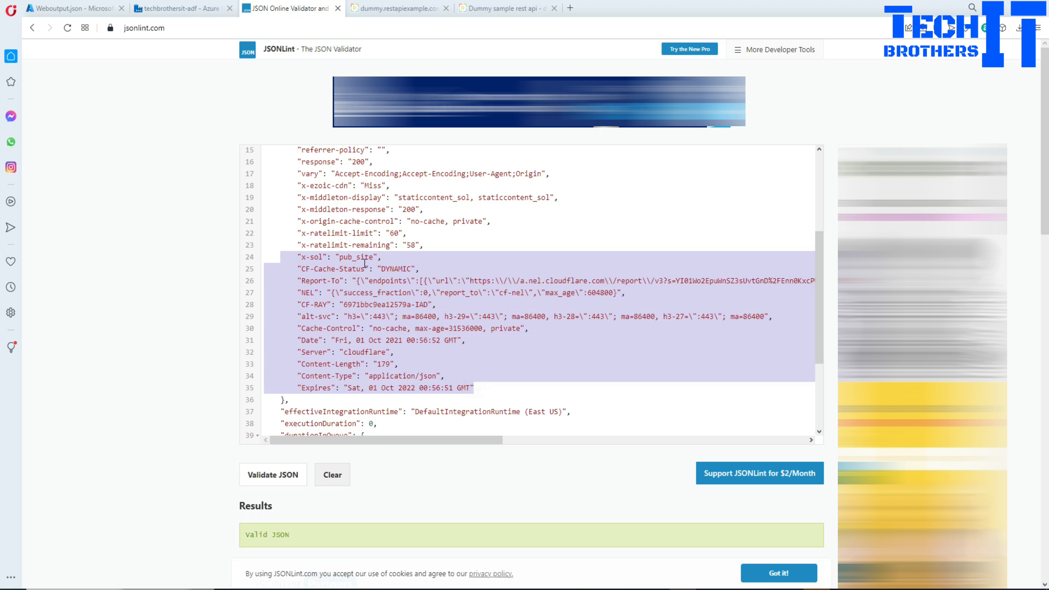
Step: Examine the formatted JSON from its start, highlighting the status entry and the complete data section
{"action": "scroll", "coordinate": [365, 263], "scroll_direction": "up", "scroll_amount": 5}
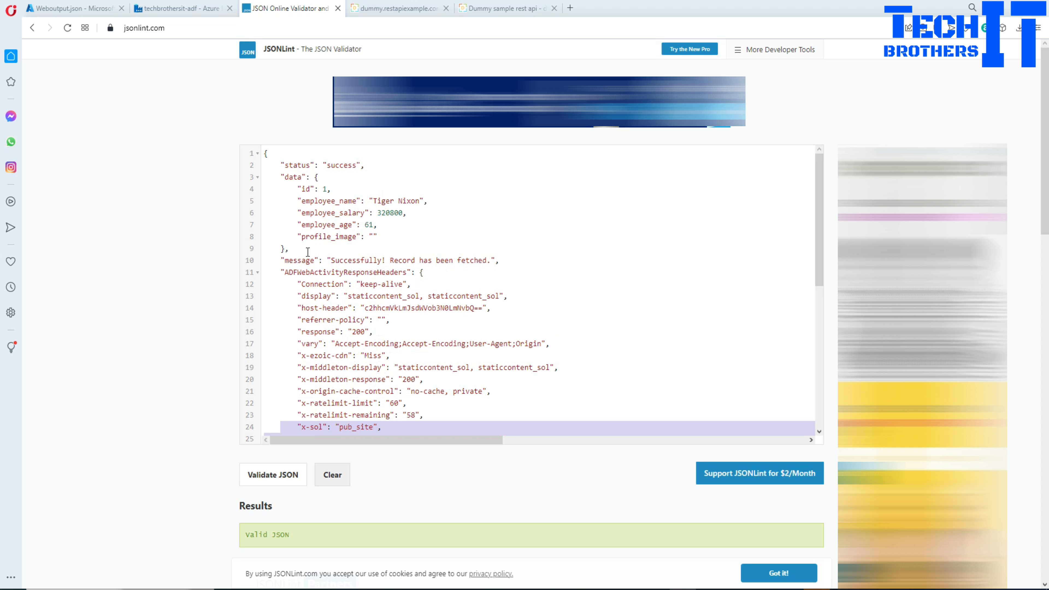
{"action": "left_click_drag", "start_coordinate": [285, 248], "coordinate": [271, 175]}
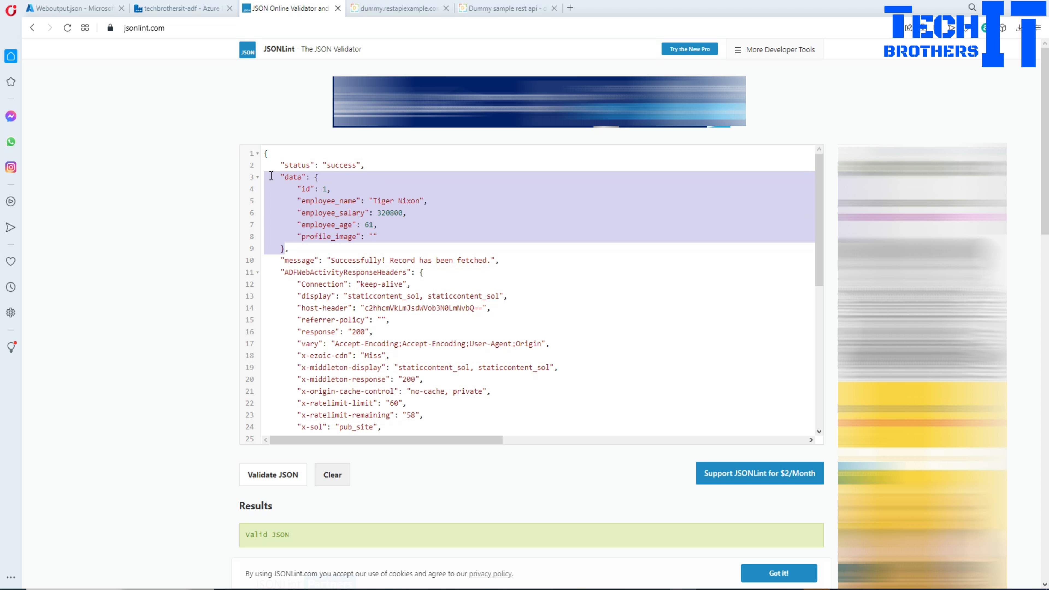
{"action": "left_click", "coordinate": [326, 165]}
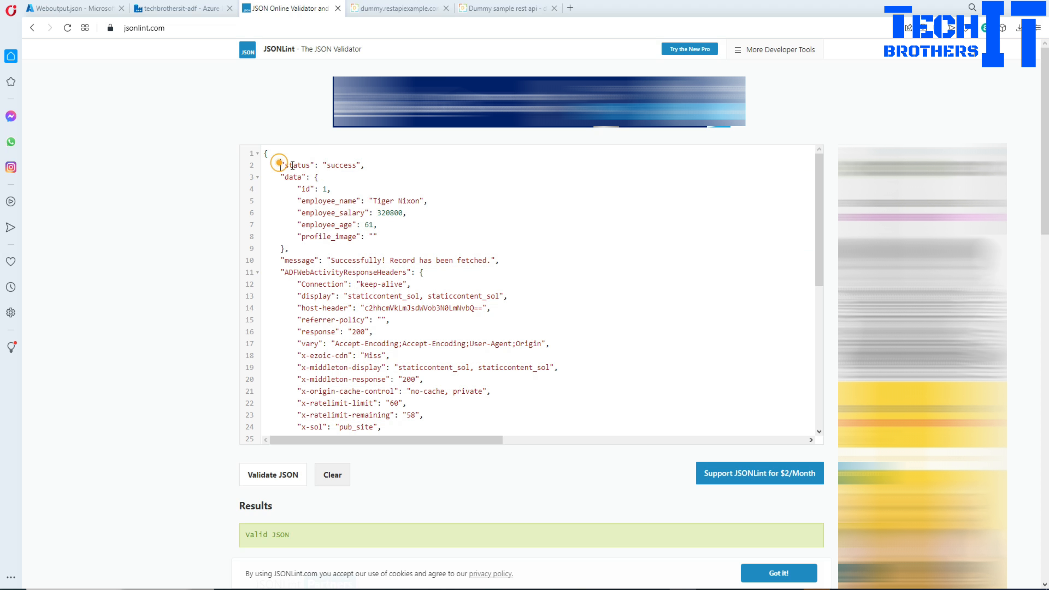
{"action": "left_click_drag", "start_coordinate": [279, 165], "coordinate": [368, 166]}
{"action": "left_click", "coordinate": [304, 176]}
{"action": "left_click_drag", "start_coordinate": [280, 176], "coordinate": [283, 249]}
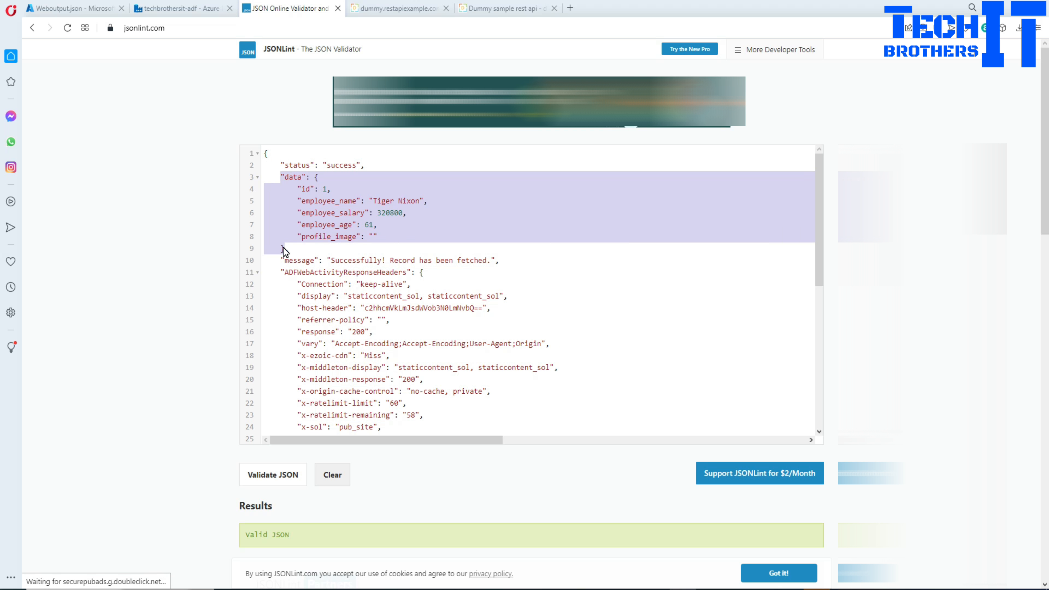
{"action": "left_click", "coordinate": [352, 239]}
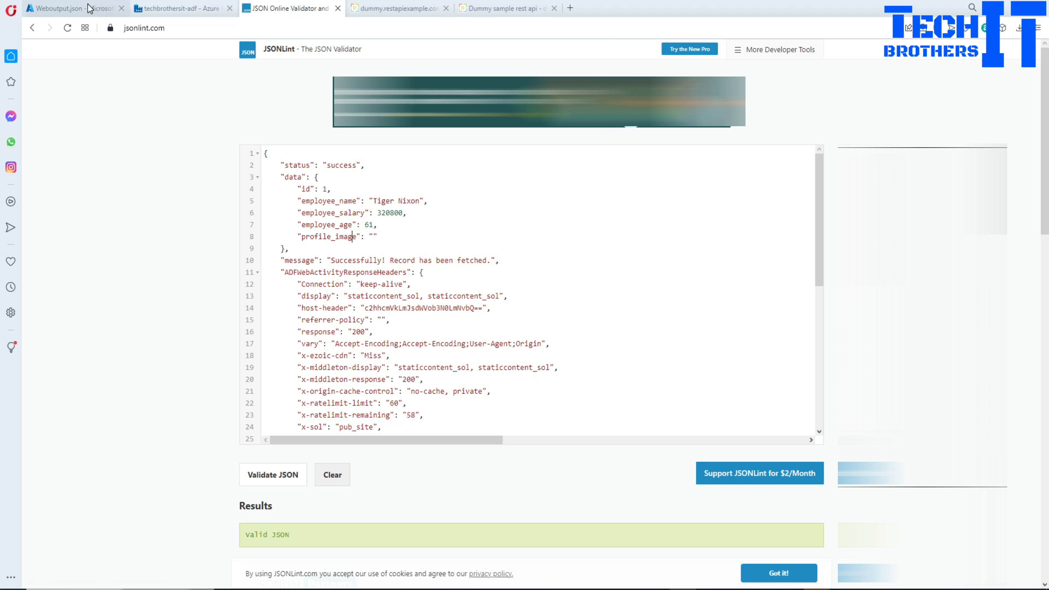
Step: Switch to Azure Data Factory and review the value expression assigned to myVariable in the Set variable1 activity
{"action": "left_click", "coordinate": [159, 11]}
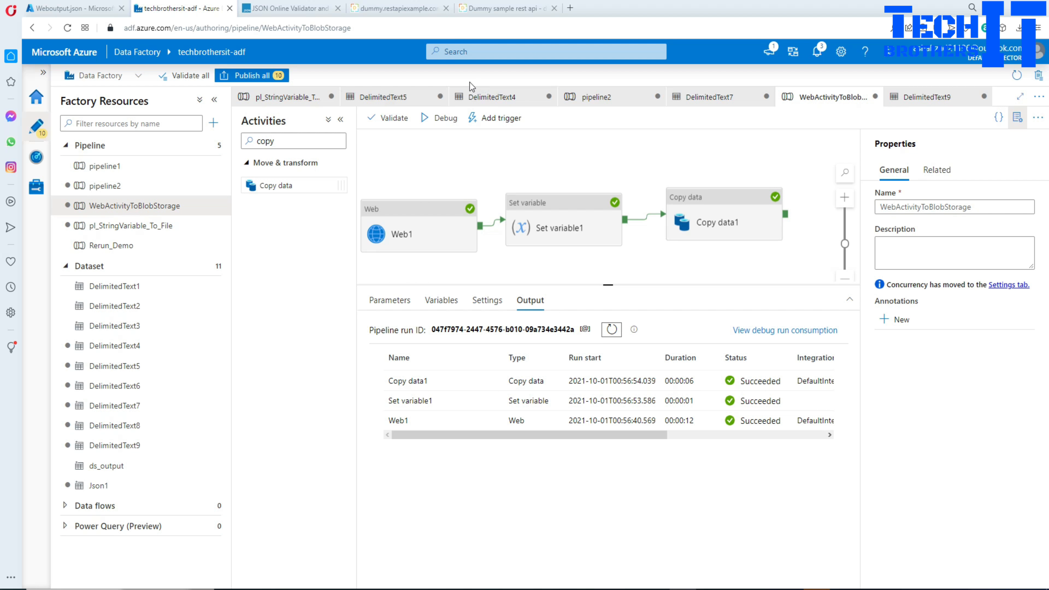
{"action": "left_click", "coordinate": [461, 157]}
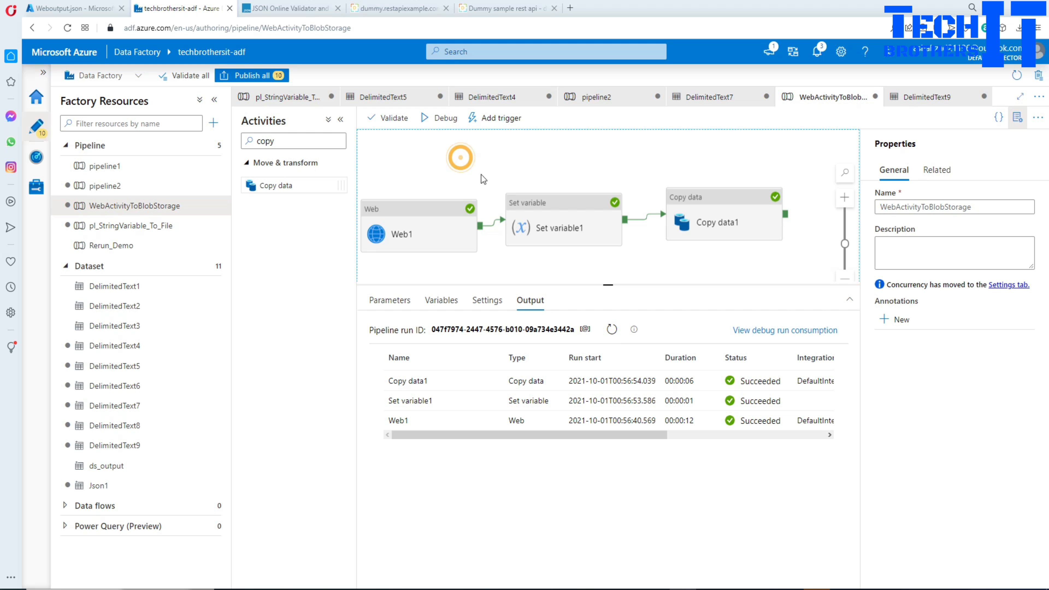
{"action": "left_click", "coordinate": [532, 217]}
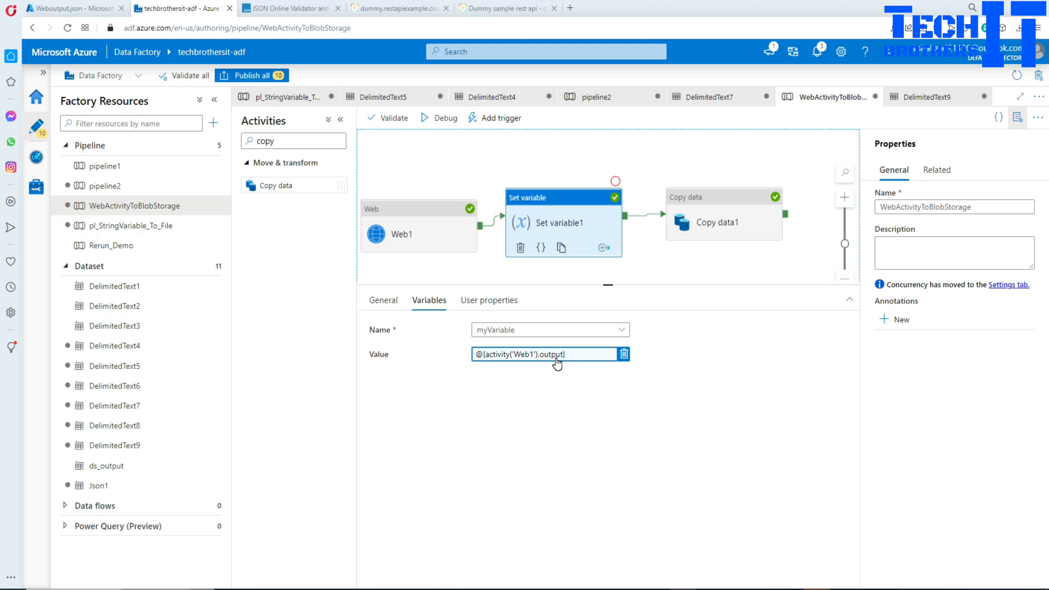
{"action": "left_click", "coordinate": [445, 227]}
{"action": "left_click", "coordinate": [512, 272]}
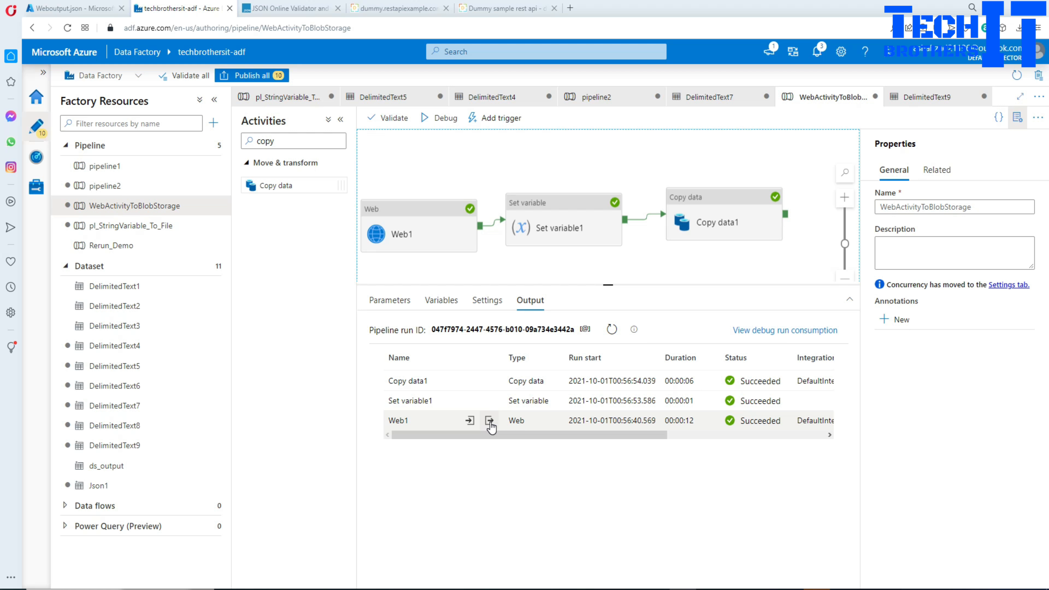
Step: View the output of the latest Web1 run, highlight its data key, and close the output
{"action": "left_click", "coordinate": [489, 421]}
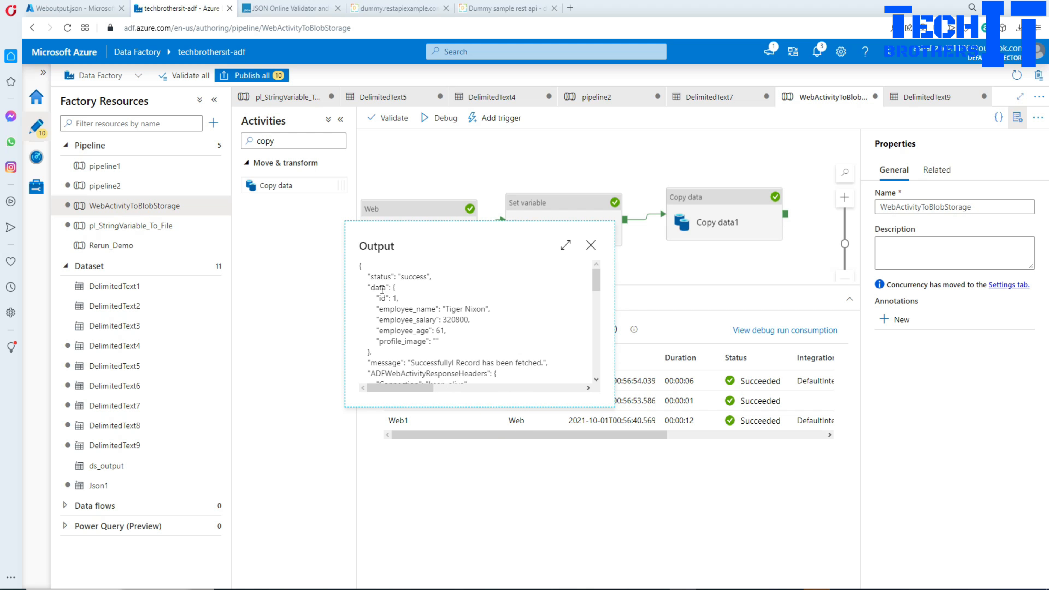
{"action": "left_click_drag", "start_coordinate": [371, 287], "coordinate": [386, 287]}
{"action": "left_click", "coordinate": [373, 238]}
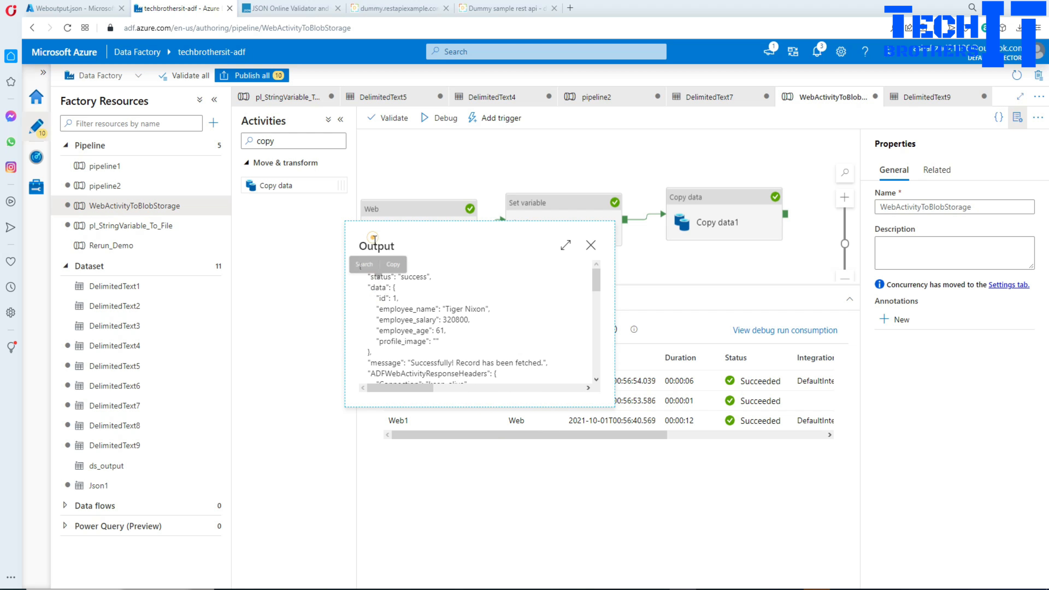
{"action": "double_click", "coordinate": [379, 246]}
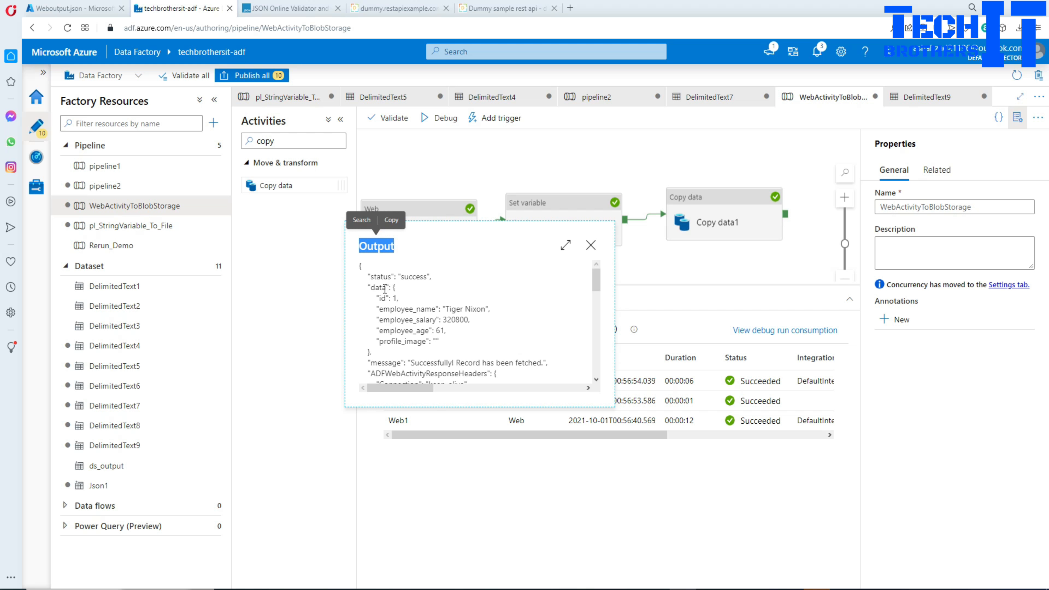
{"action": "double_click", "coordinate": [385, 288]}
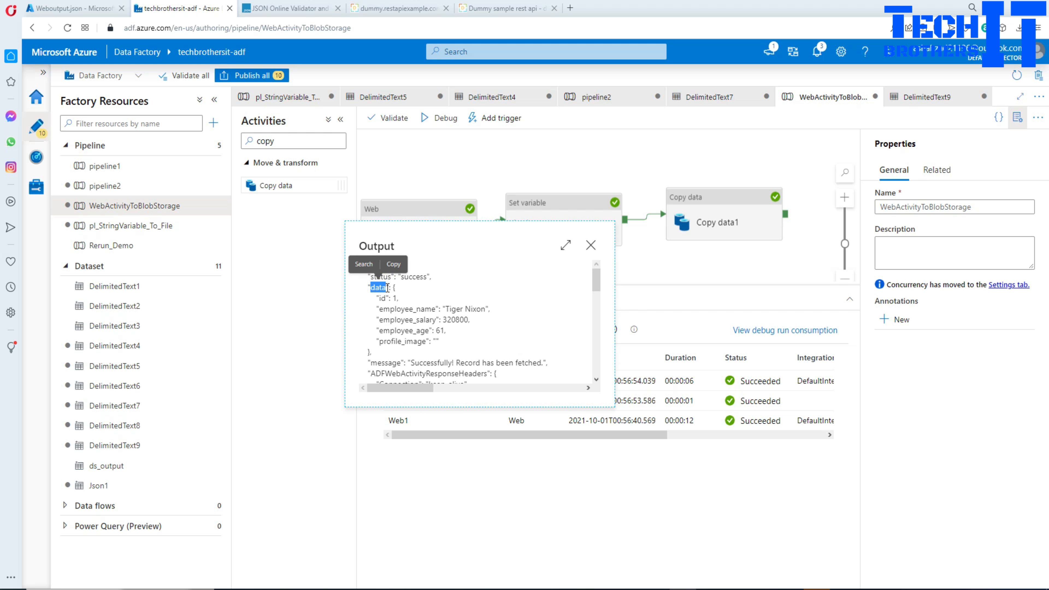
{"action": "left_click", "coordinate": [590, 245]}
Step: Change the Set variable1 value expression to @{activity('Web1').output.data} and accept the dynamic content
{"action": "left_click", "coordinate": [560, 244]}
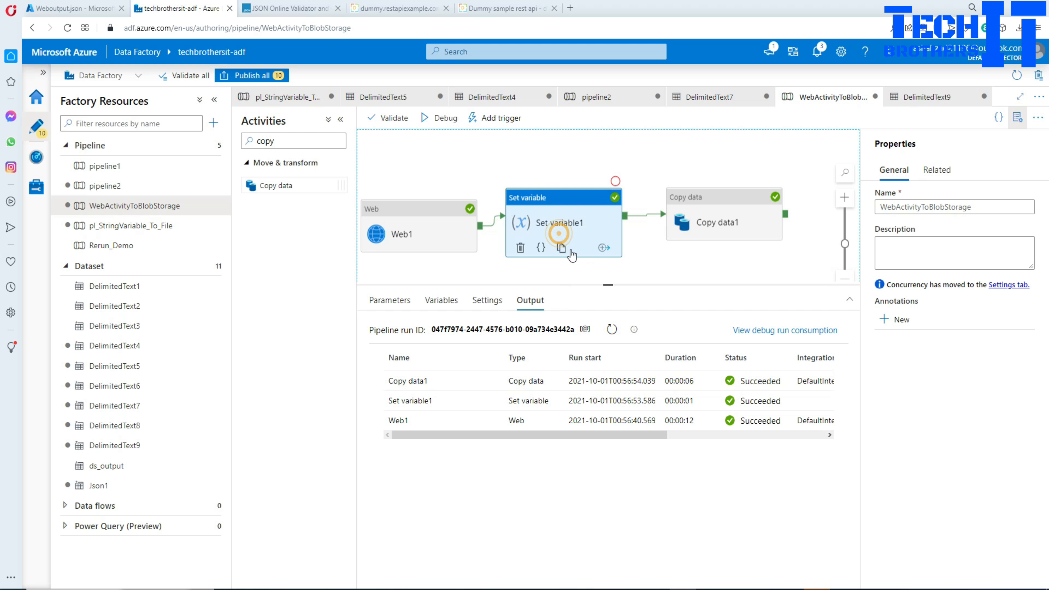
{"action": "left_click", "coordinate": [553, 354]}
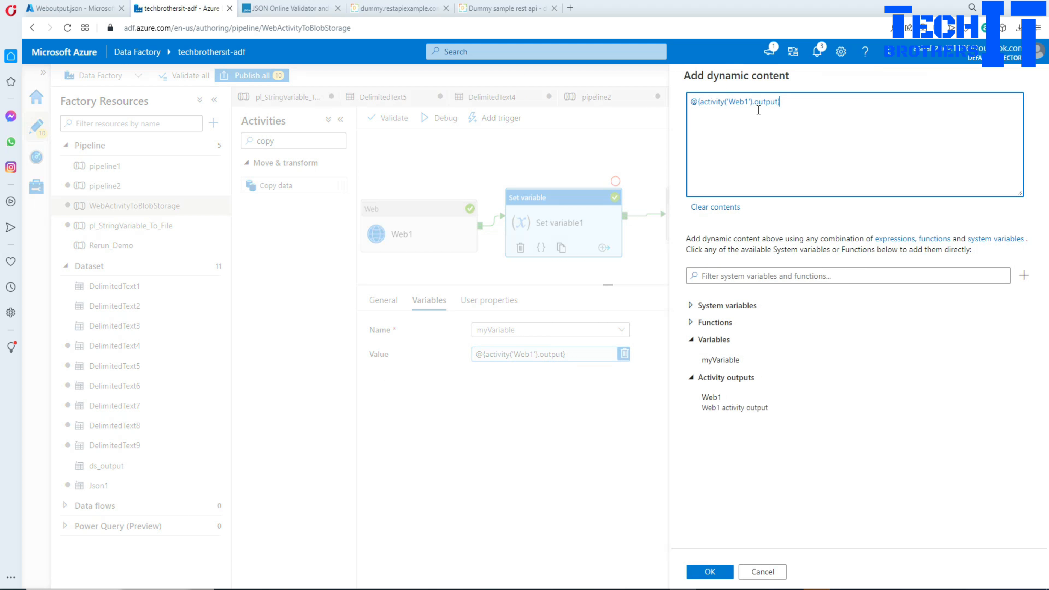
{"action": "left_click", "coordinate": [778, 102]}
{"action": "type", "text": ".data"}
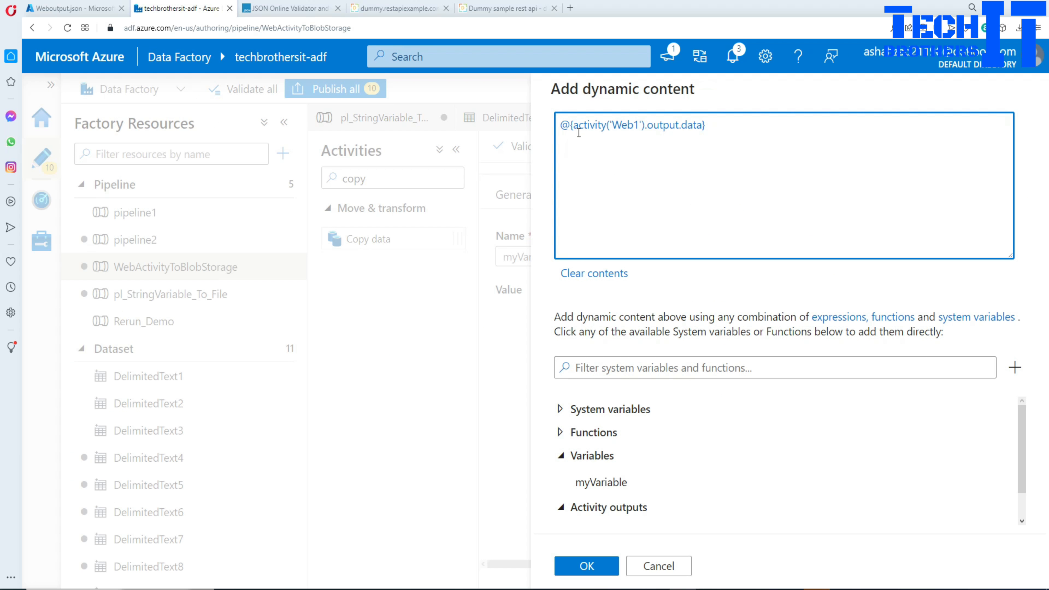
{"action": "left_click_drag", "start_coordinate": [575, 125], "coordinate": [615, 125]}
{"action": "left_click", "coordinate": [637, 126]}
{"action": "left_click", "coordinate": [680, 125]}
{"action": "left_click_drag", "start_coordinate": [702, 125], "coordinate": [680, 125]}
{"action": "left_click", "coordinate": [586, 566]}
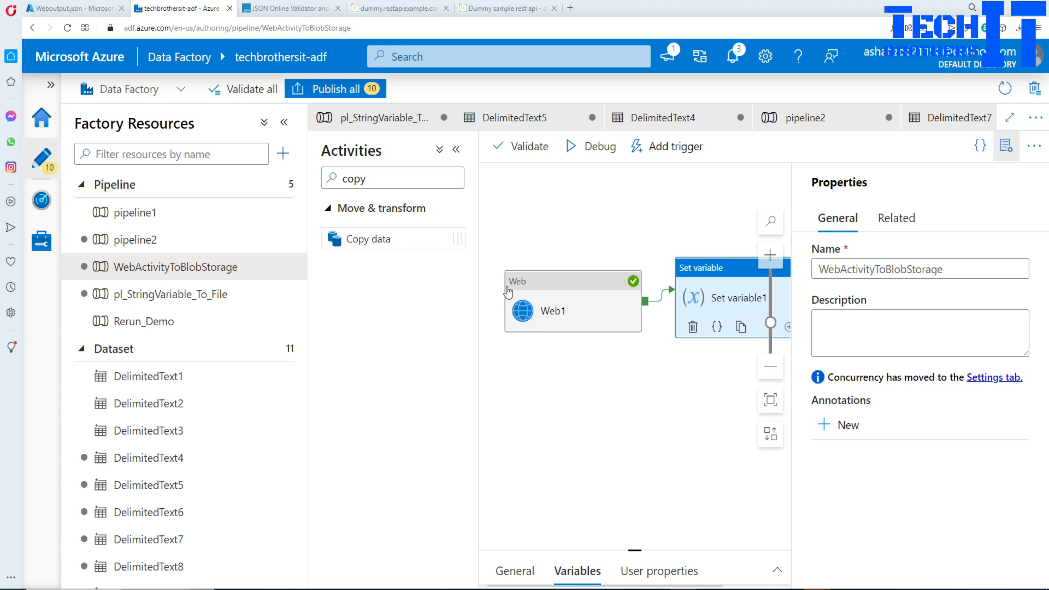
Step: Try to run the WebActivityToBlobStorage pipeline in debug mode and refresh the Web1 run status
{"action": "scroll", "coordinate": [567, 381], "scroll_direction": "down", "scroll_amount": 1}
{"action": "left_click", "coordinate": [948, 201]}
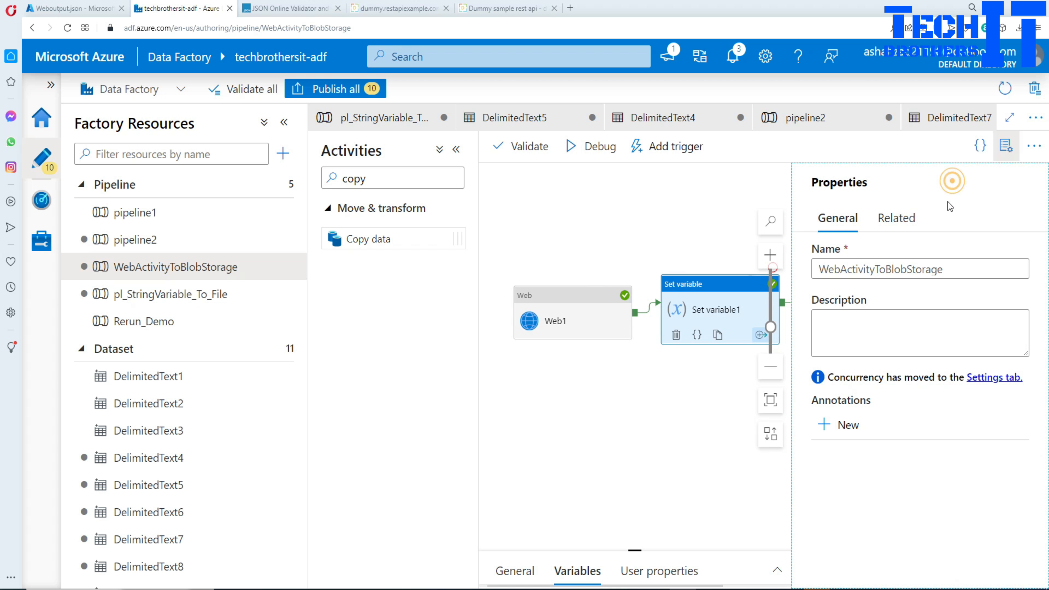
{"action": "key", "text": "ctrl+minus"}
{"action": "key", "text": "ctrl+minus"}
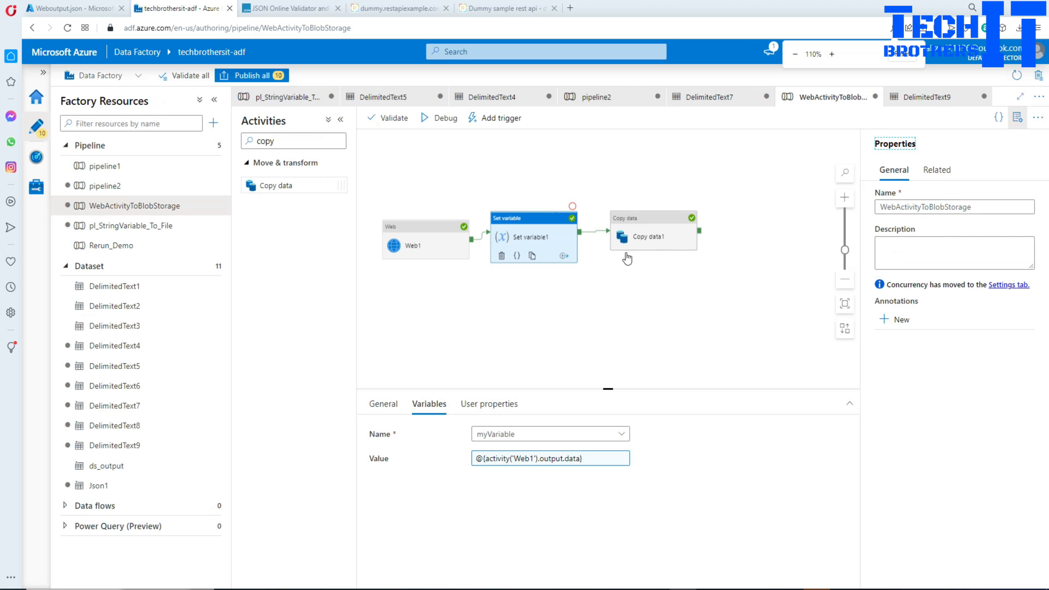
{"action": "scroll", "coordinate": [642, 307], "scroll_direction": "up", "scroll_amount": 1}
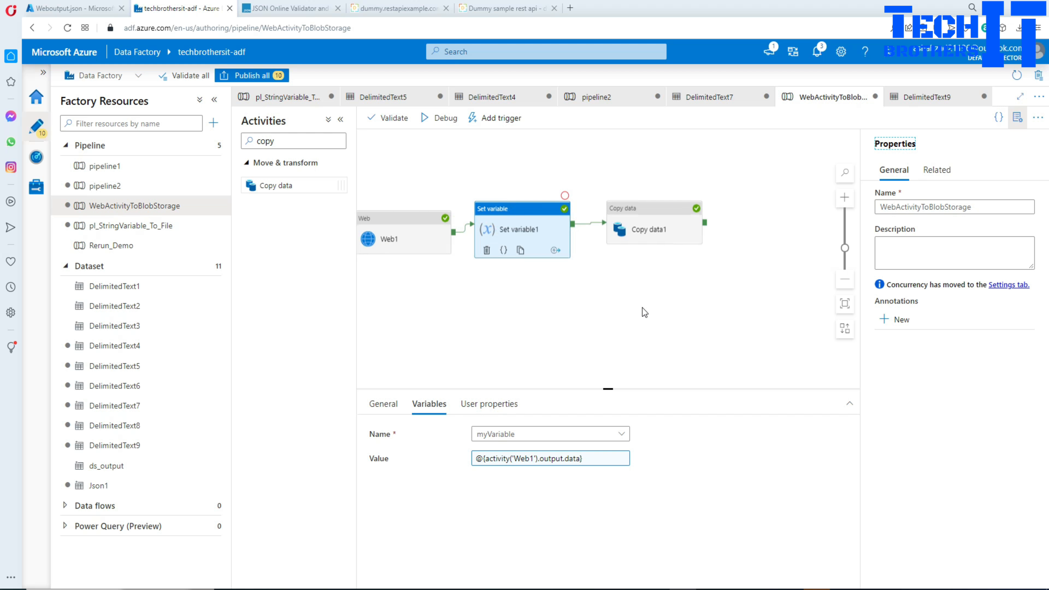
{"action": "left_click", "coordinate": [683, 276]}
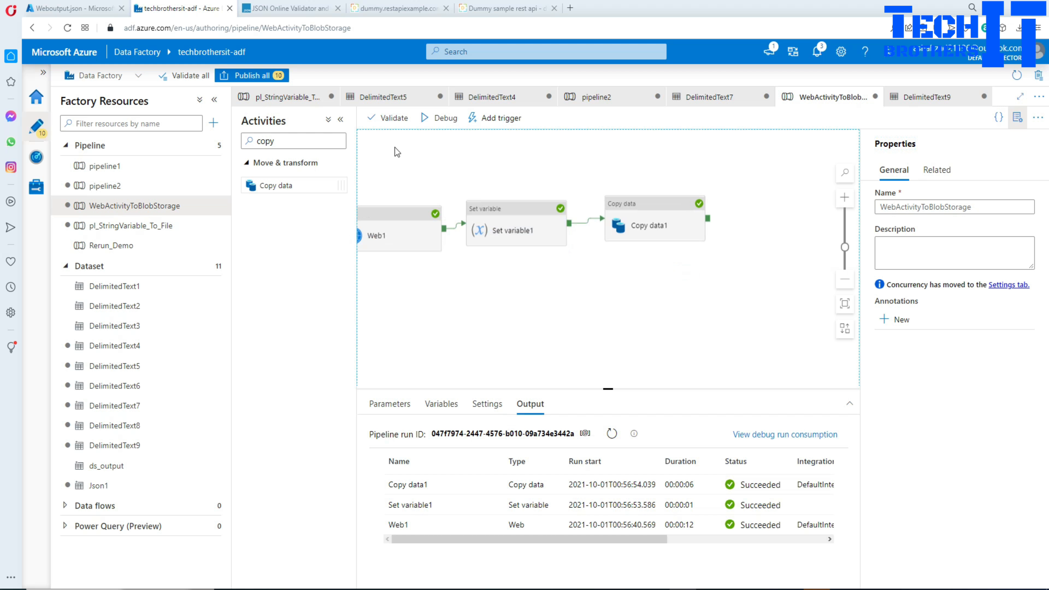
{"action": "left_click", "coordinate": [436, 124]}
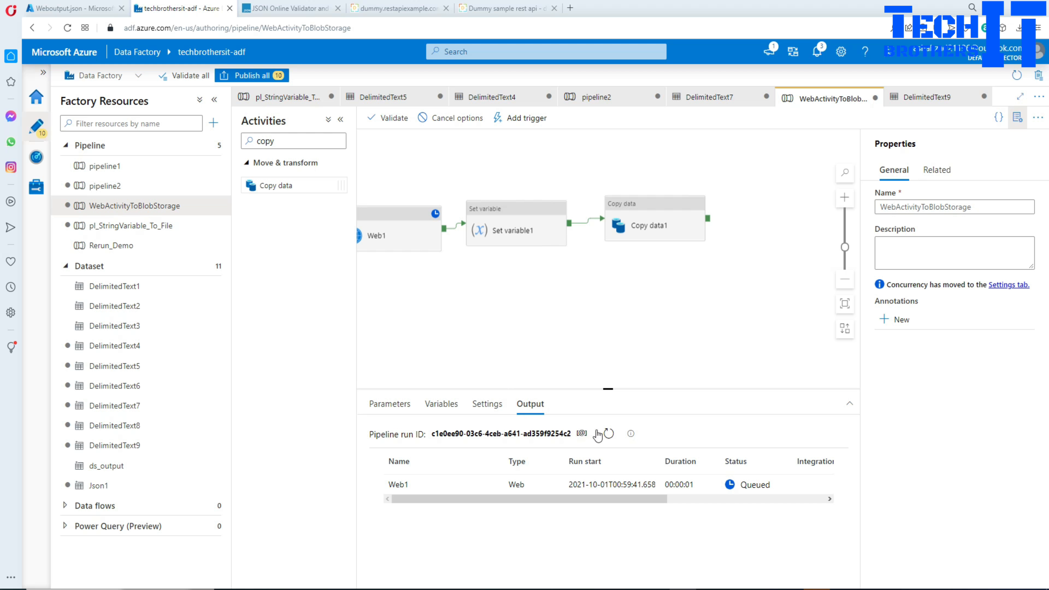
{"action": "left_click", "coordinate": [606, 434]}
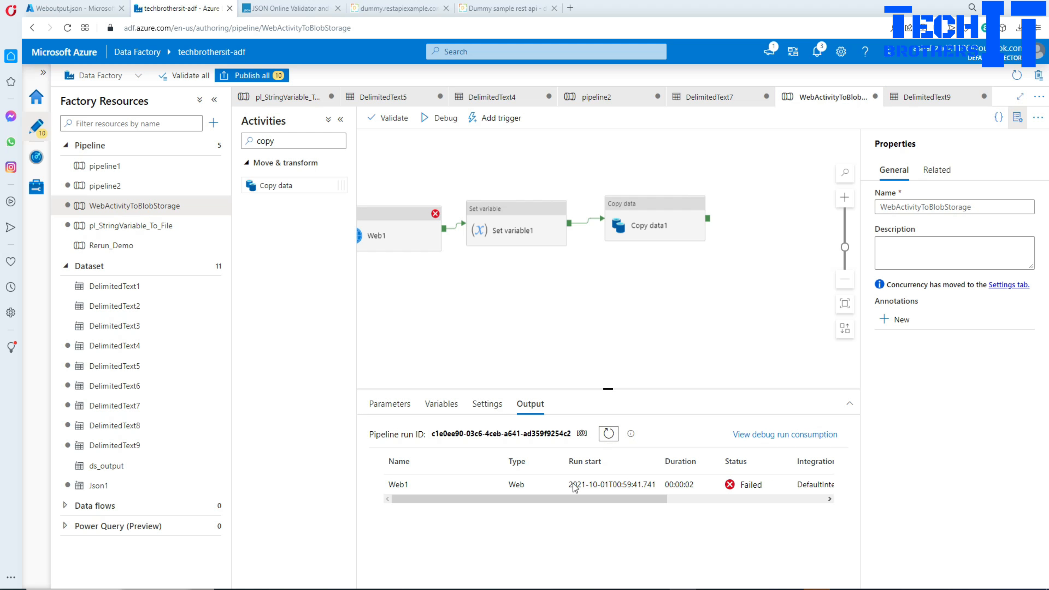
Step: Read the error details of the Web1 run, highlight the message near the end, and close them
{"action": "left_click", "coordinate": [490, 492]}
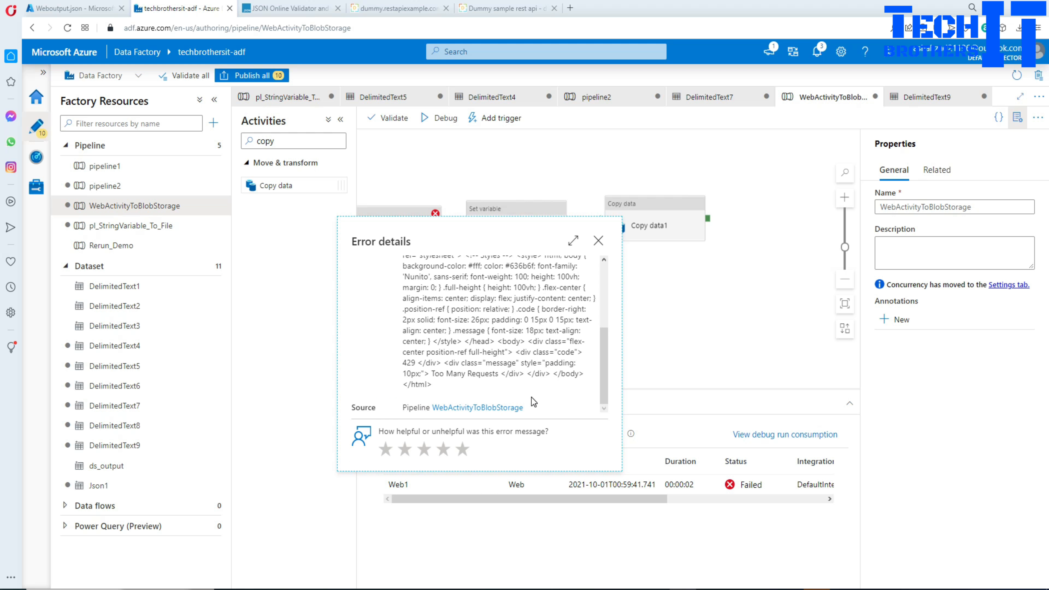
{"action": "left_click_drag", "start_coordinate": [431, 373], "coordinate": [499, 373]}
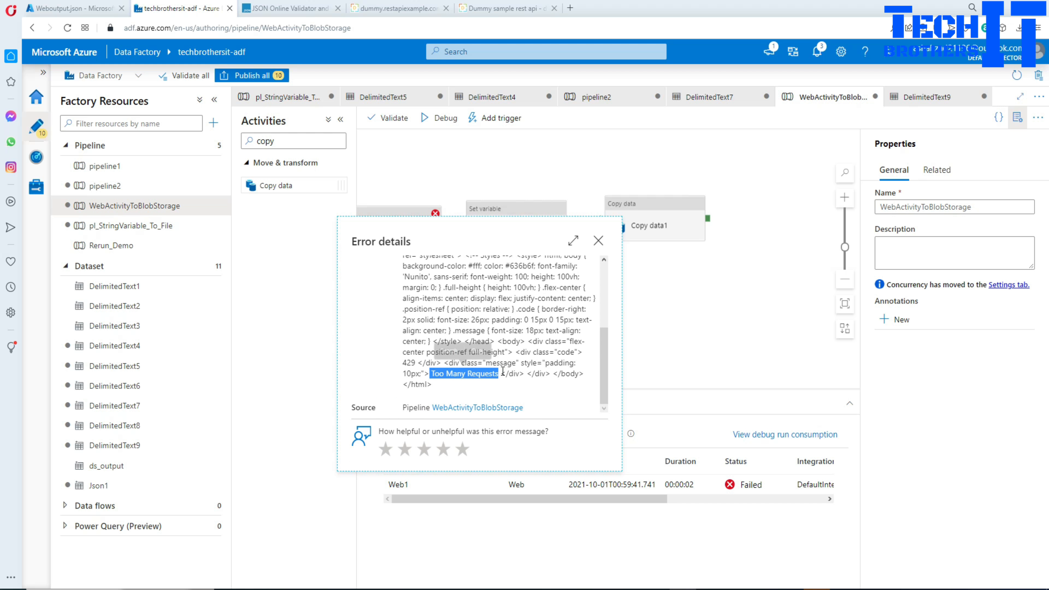
{"action": "left_click", "coordinate": [598, 241]}
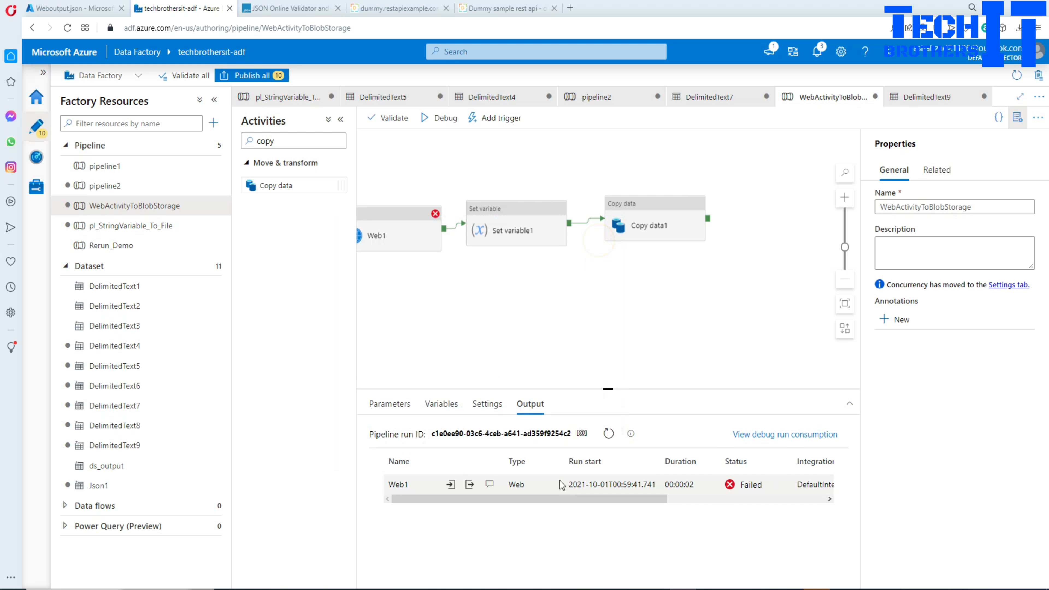
Step: Rerun the WebActivityToBlobStorage pipeline in debug mode and refresh the statuses of its activities
{"action": "left_click", "coordinate": [536, 338]}
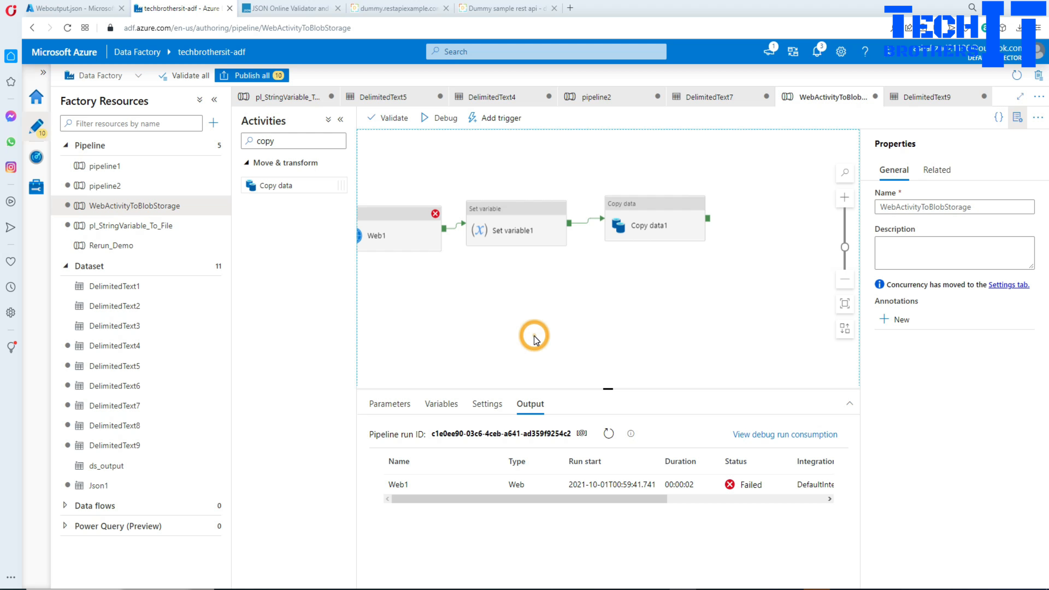
{"action": "left_click", "coordinate": [447, 120]}
{"action": "left_click", "coordinate": [613, 433]}
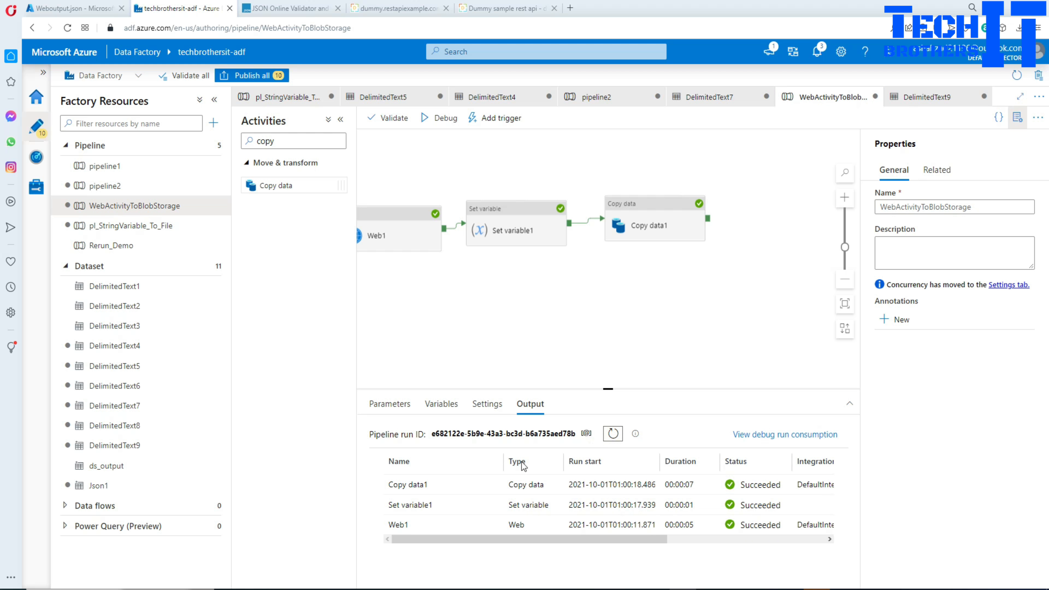
{"action": "mouse_move", "coordinate": [494, 524]}
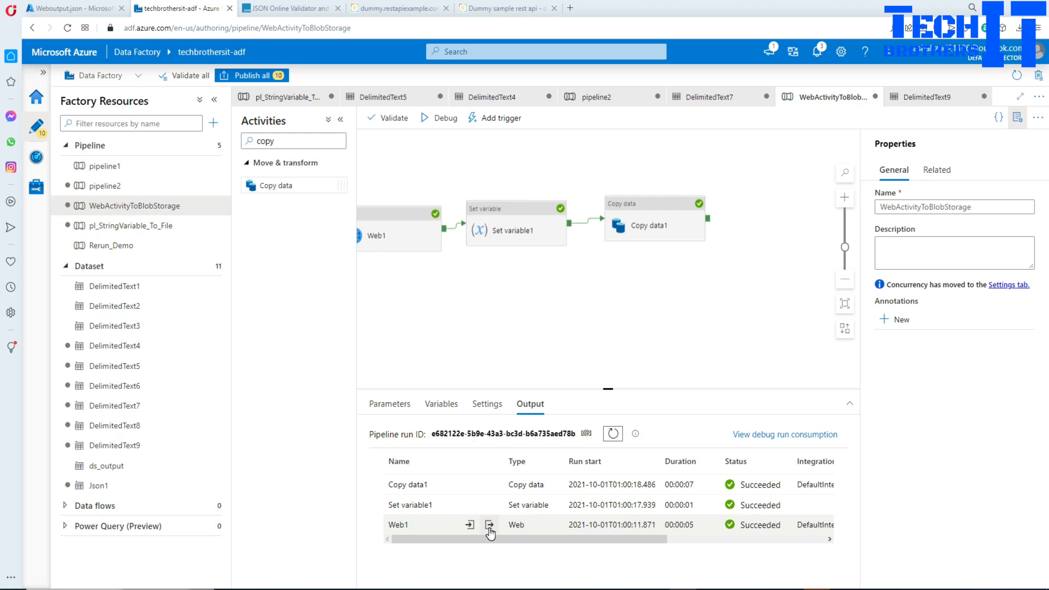
Step: Switch to the Azure portal, close the stale Weboutput.json view, and reopen the blob's contents from the output container
{"action": "left_click", "coordinate": [90, 12]}
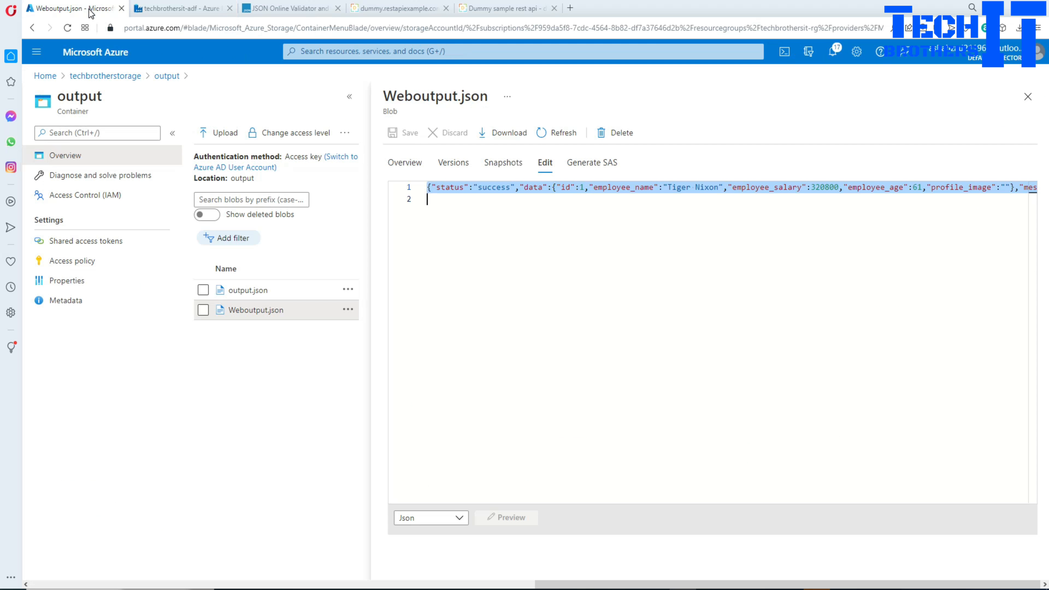
{"action": "left_click", "coordinate": [1032, 97]}
{"action": "left_click", "coordinate": [295, 339]}
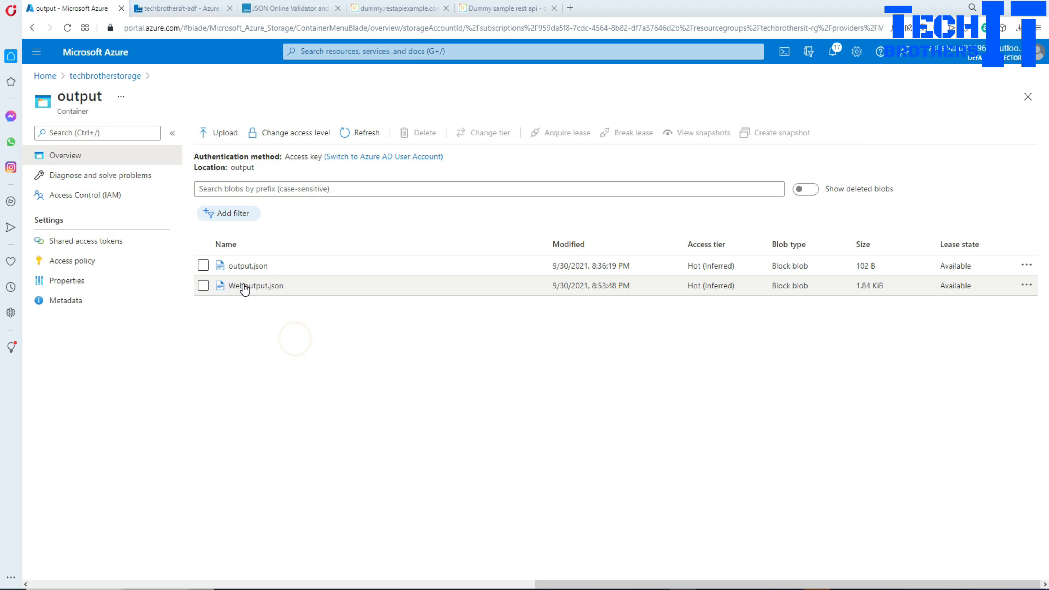
{"action": "left_click", "coordinate": [245, 287]}
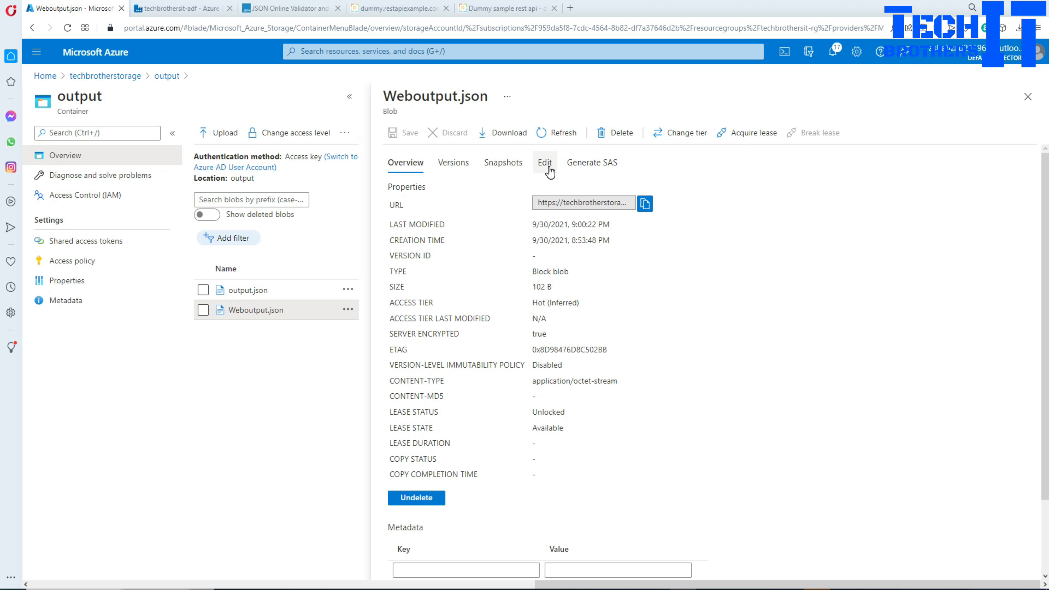
{"action": "left_click", "coordinate": [545, 166]}
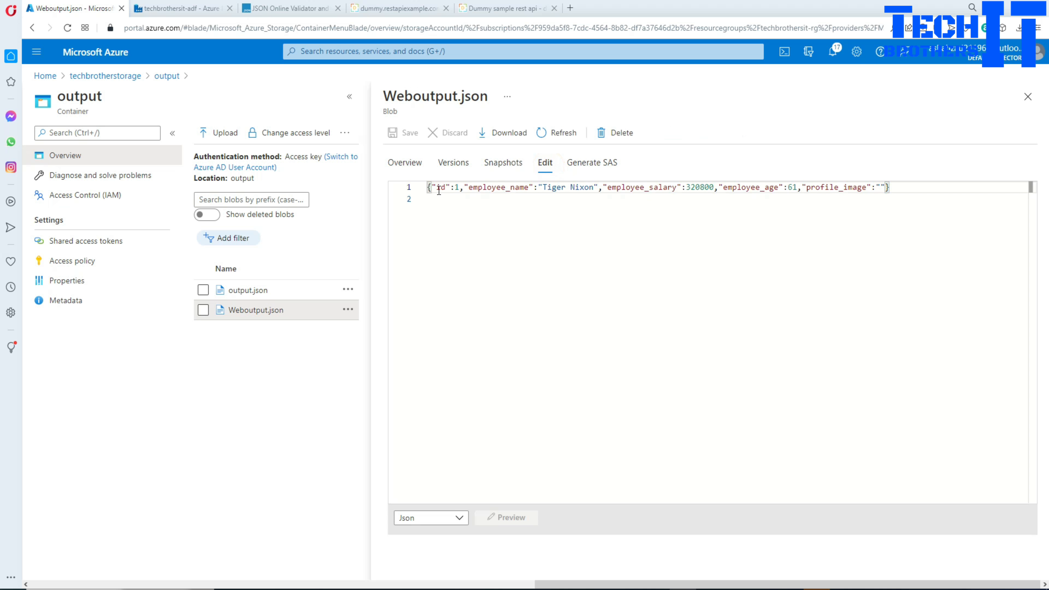
Step: Select the entire JSON line in Weboutput.json and copy it
{"action": "left_click_drag", "start_coordinate": [908, 188], "coordinate": [390, 190]}
{"action": "right_click", "coordinate": [435, 187]}
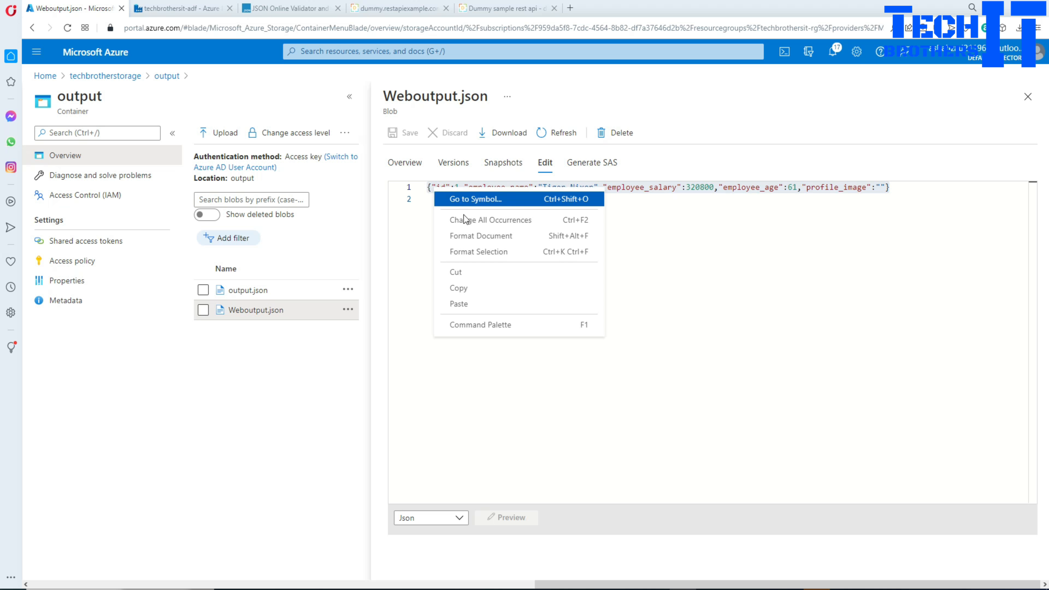
{"action": "left_click", "coordinate": [472, 289]}
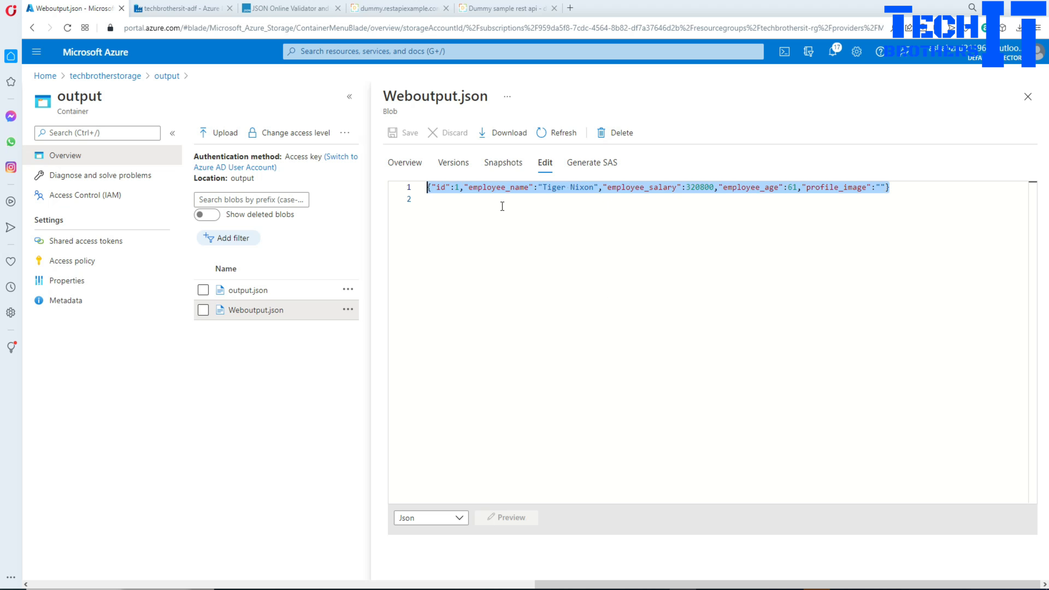
Step: Switch to JSONLint, replace the existing text with the copied Weboutput.json line, and validate the JSON
{"action": "left_click", "coordinate": [289, 9]}
{"action": "left_click", "coordinate": [392, 223]}
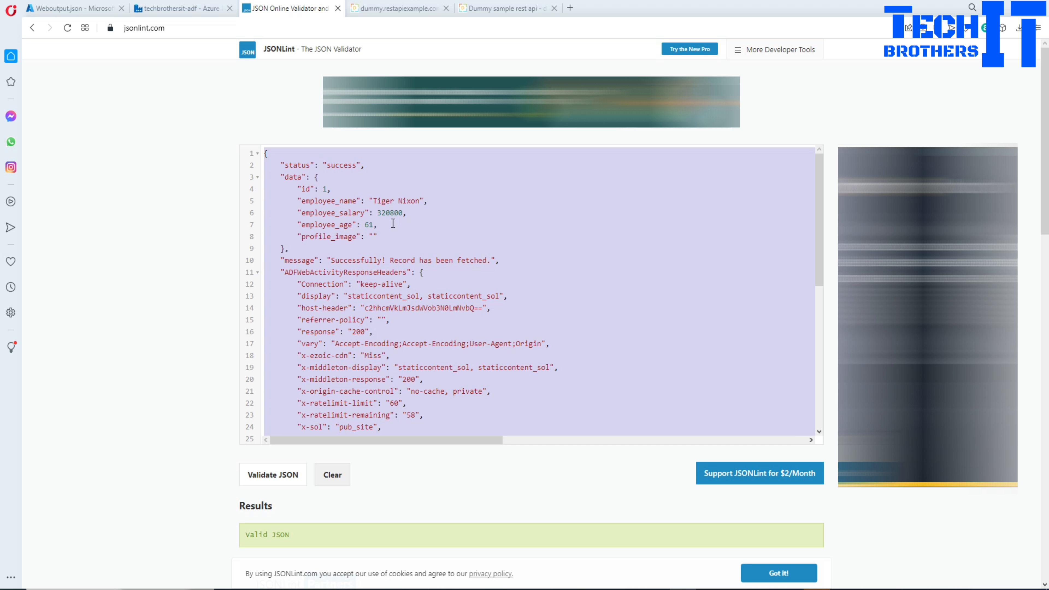
{"action": "key", "text": "ctrl+v"}
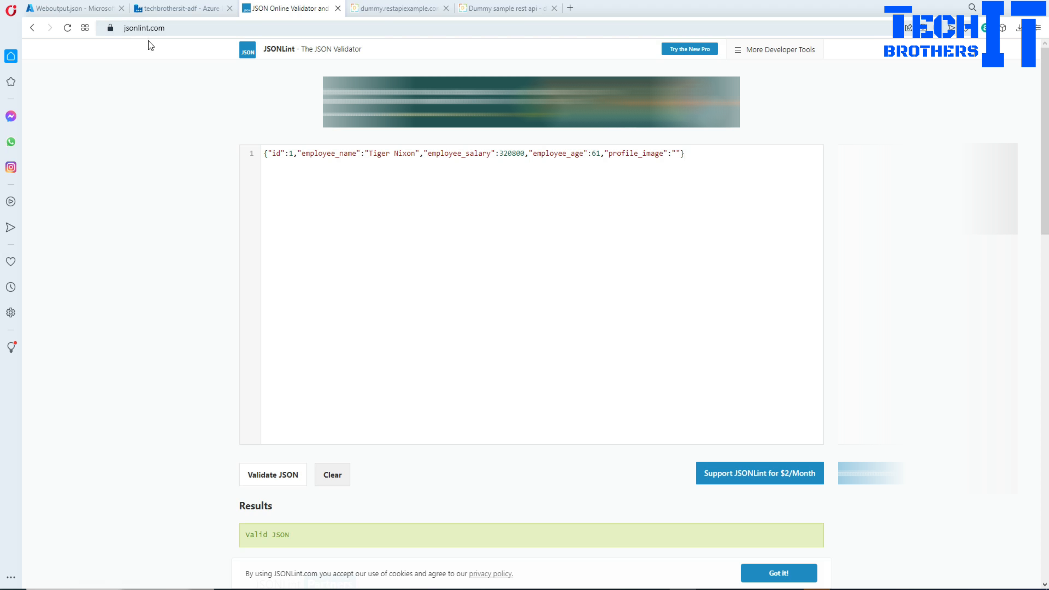
{"action": "left_click", "coordinate": [282, 475]}
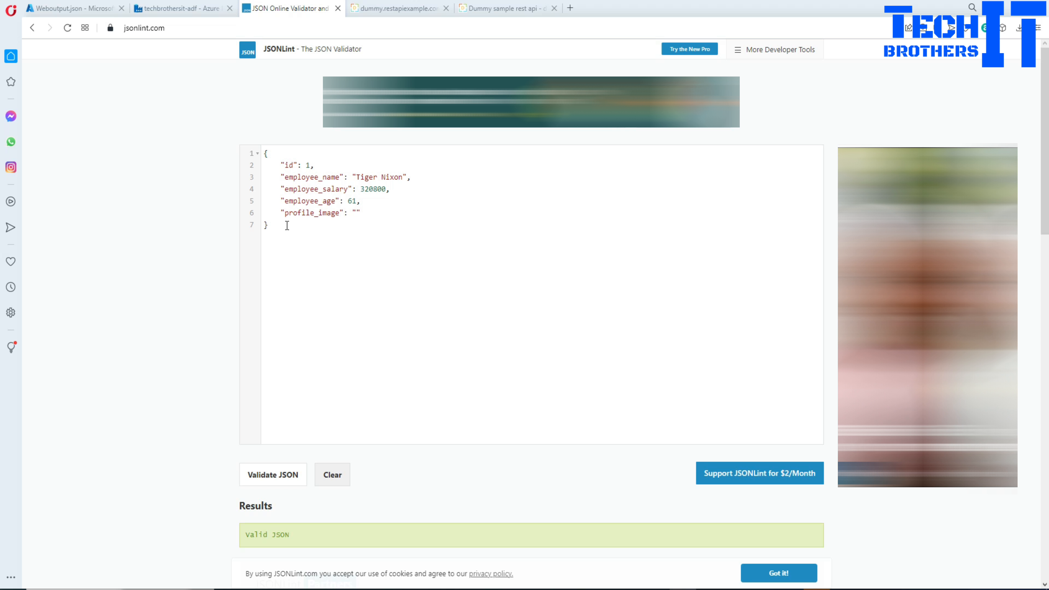
Step: Examine the formatted JSON in the validator, highlighting the whole object and then the fields from id to profile_image
{"action": "key", "text": "ctrl+a"}
{"action": "left_click", "coordinate": [294, 167]}
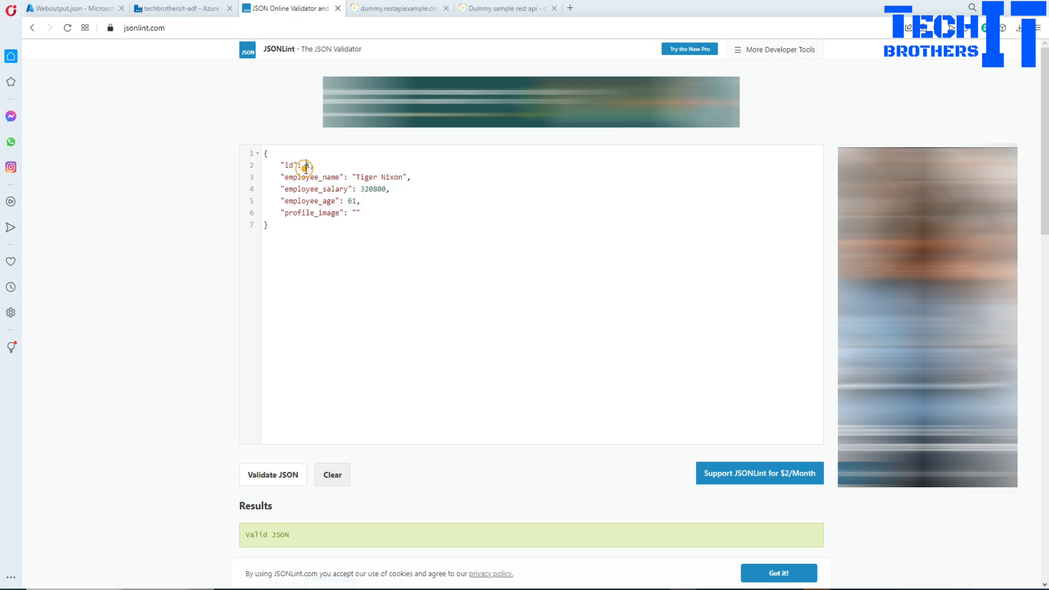
{"action": "key", "text": "ctrl+a"}
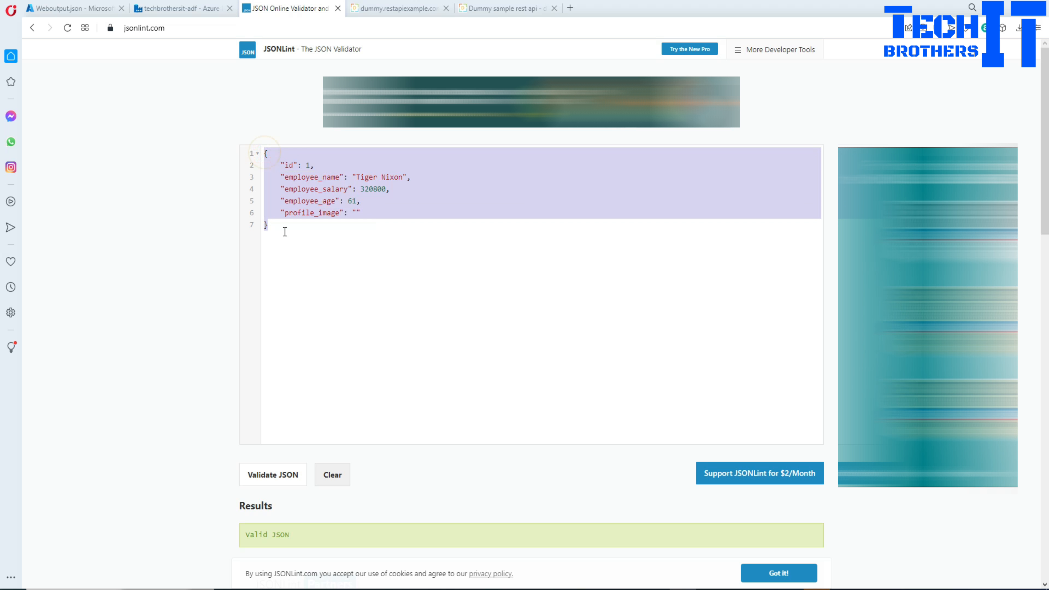
{"action": "left_click", "coordinate": [356, 204]}
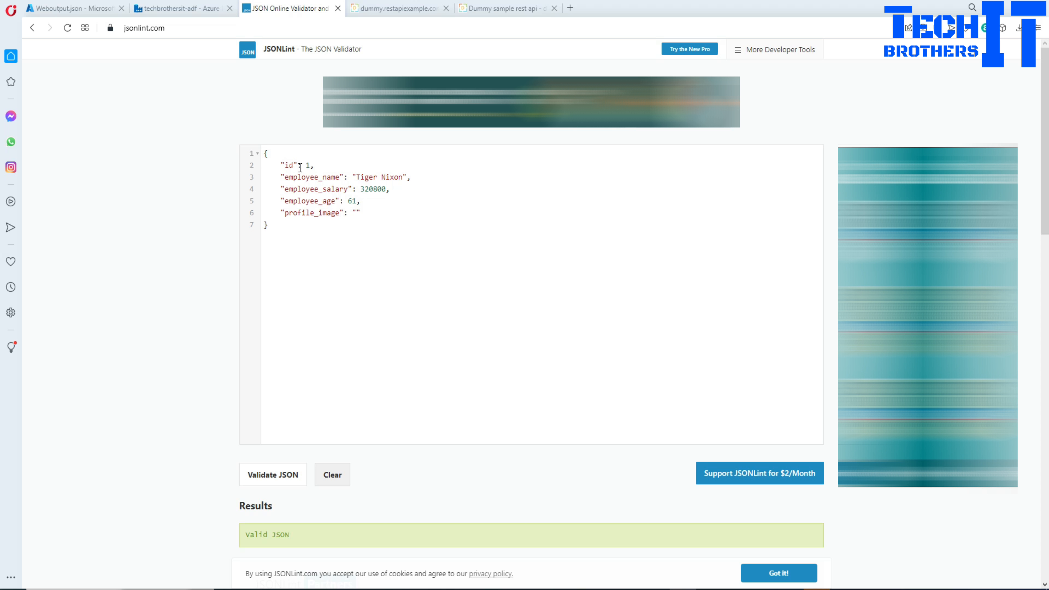
{"action": "left_click_drag", "start_coordinate": [280, 165], "coordinate": [345, 221]}
{"action": "left_click", "coordinate": [411, 250]}
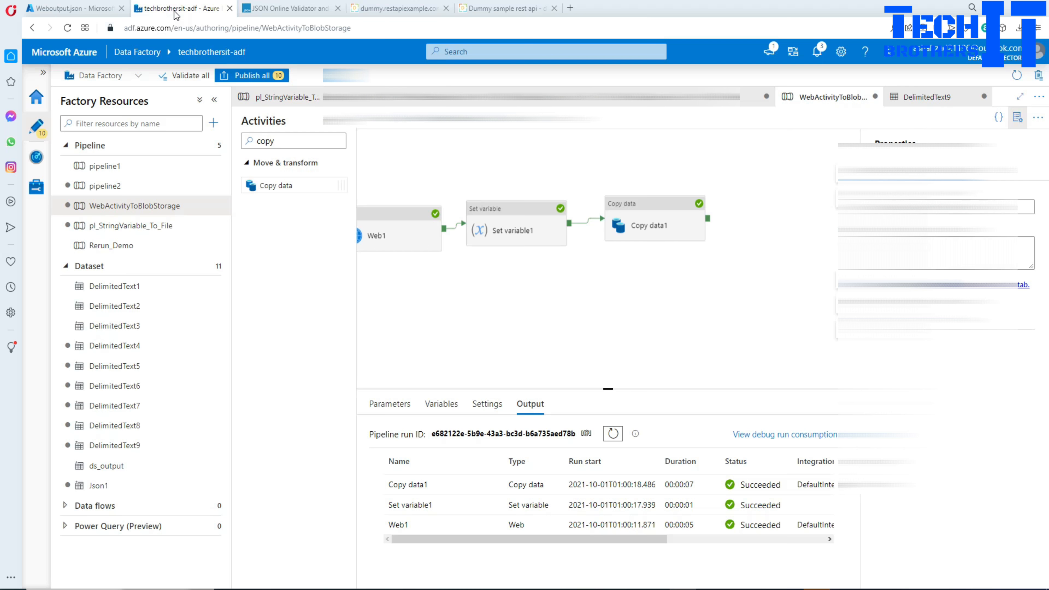
Step: Switch to Azure Data Factory and reposition Web1 and Set variable1 so the activities line up fully on the canvas
{"action": "left_click", "coordinate": [177, 9]}
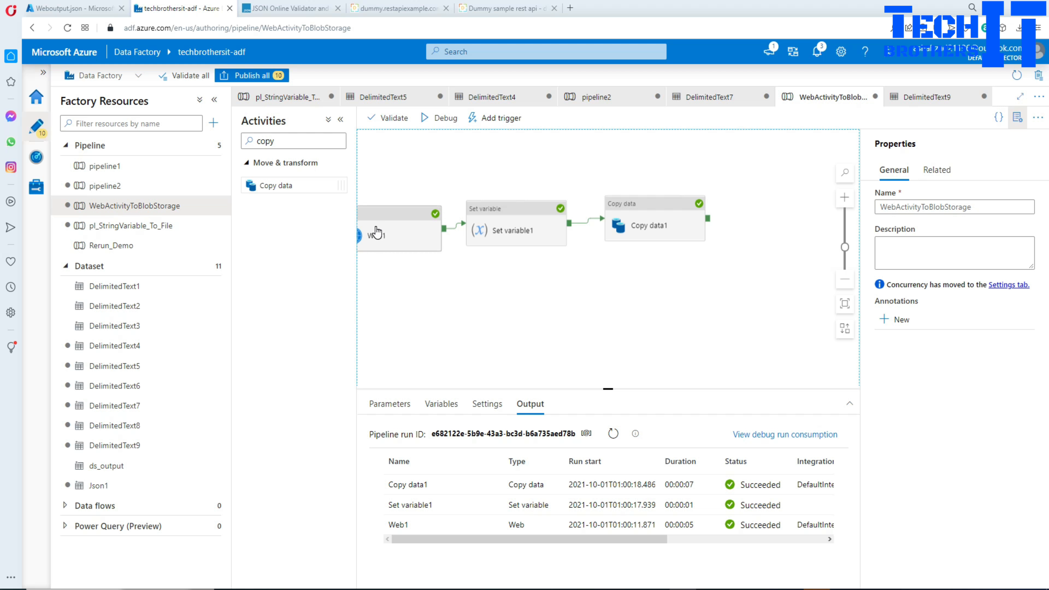
{"action": "left_click", "coordinate": [402, 227]}
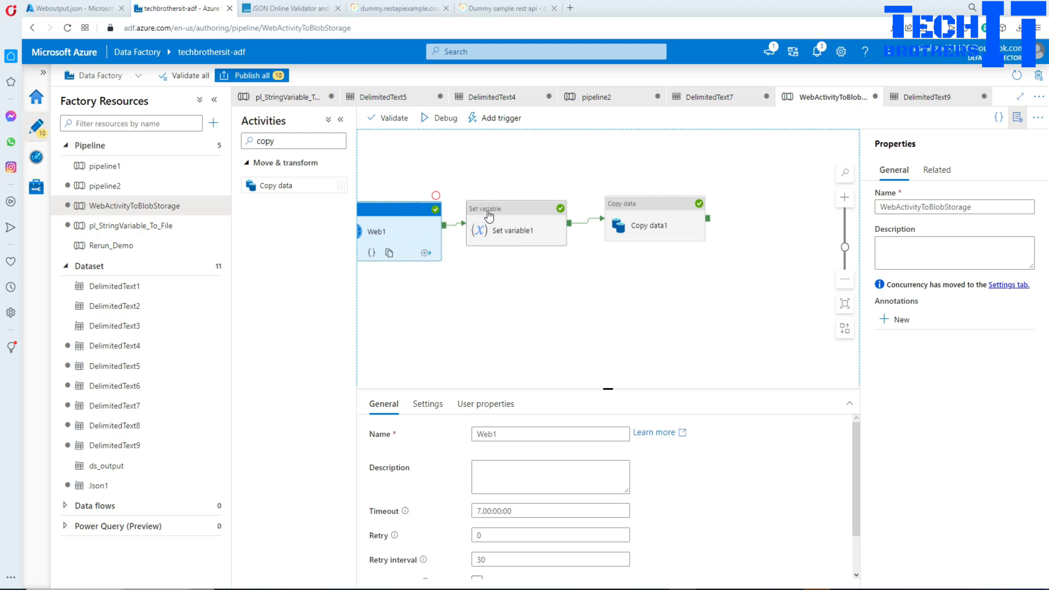
{"action": "left_click_drag", "start_coordinate": [489, 215], "coordinate": [515, 248]}
{"action": "left_click_drag", "start_coordinate": [403, 218], "coordinate": [434, 208]}
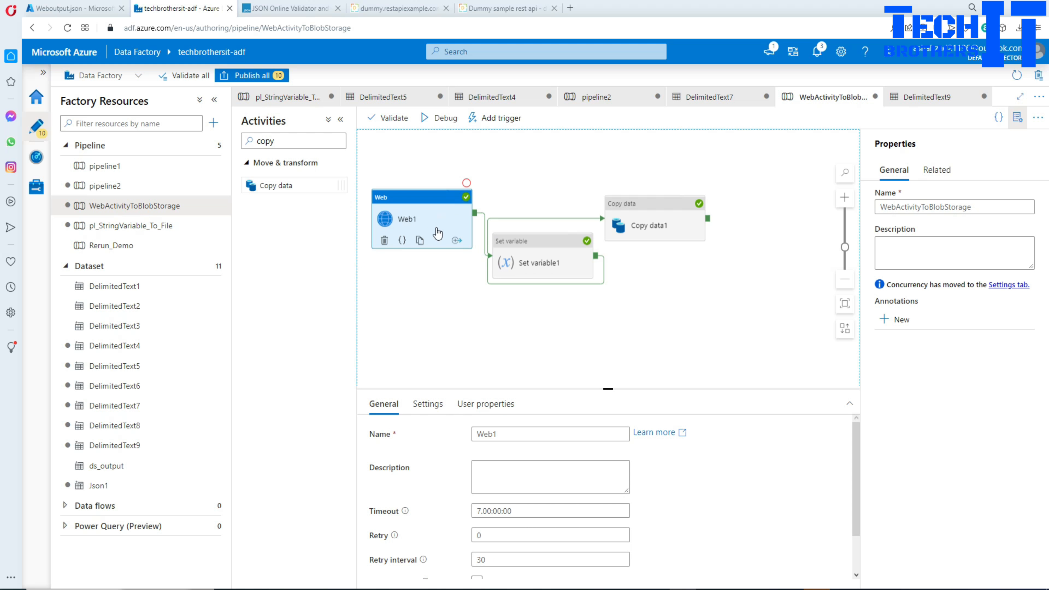
{"action": "left_click", "coordinate": [506, 238]}
{"action": "left_click_drag", "start_coordinate": [521, 240], "coordinate": [520, 214]}
Step: Show the source settings of Copy data1 and enlarge the settings area to reveal its additional columns
{"action": "left_click", "coordinate": [636, 210]}
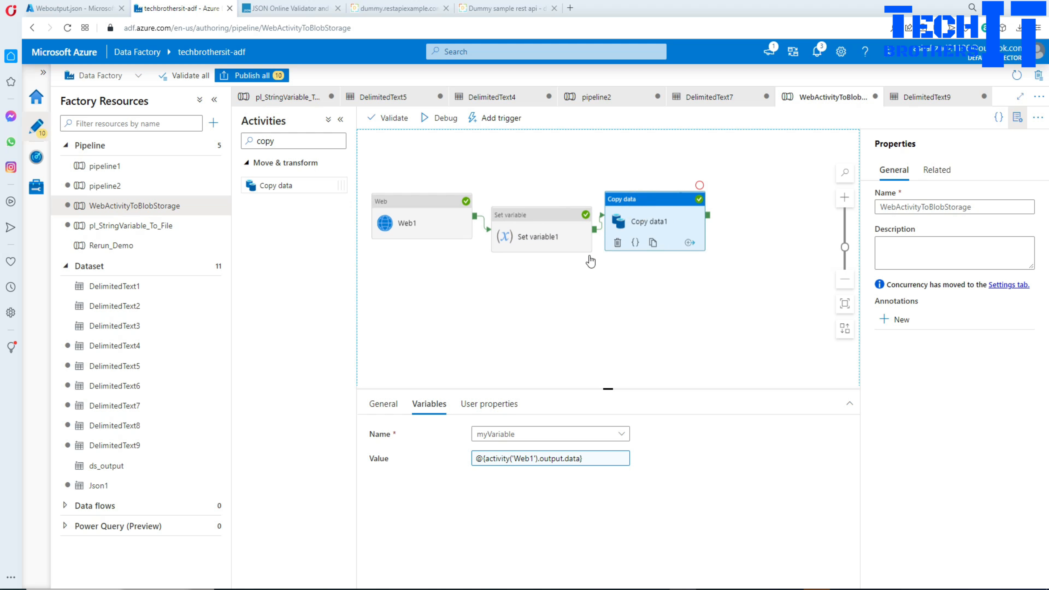
{"action": "left_click", "coordinate": [425, 404]}
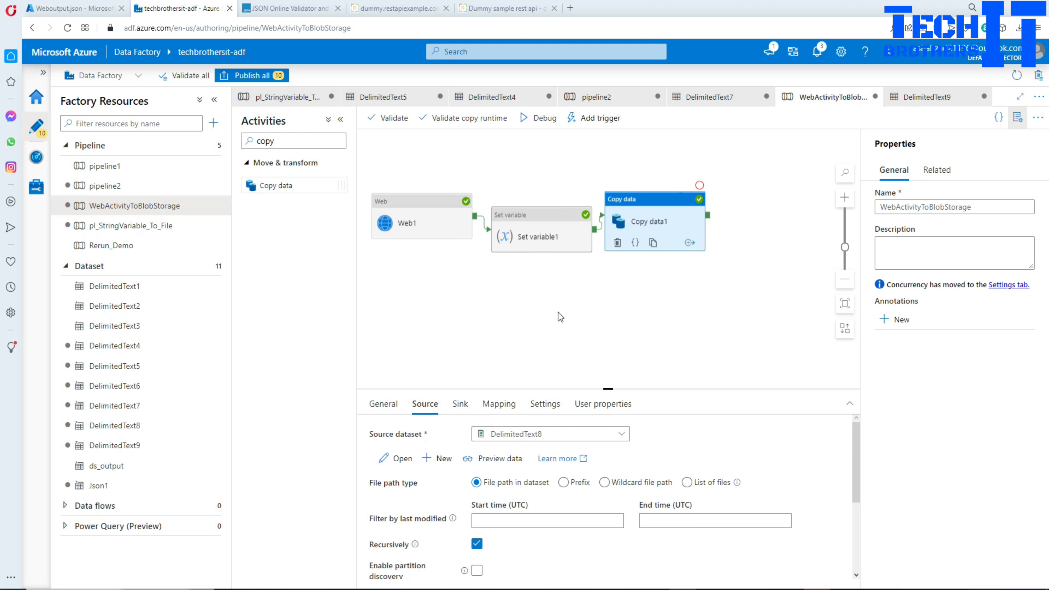
{"action": "scroll", "coordinate": [563, 338], "scroll_direction": "down", "scroll_amount": 3}
{"action": "scroll", "coordinate": [570, 349], "scroll_direction": "up", "scroll_amount": 3}
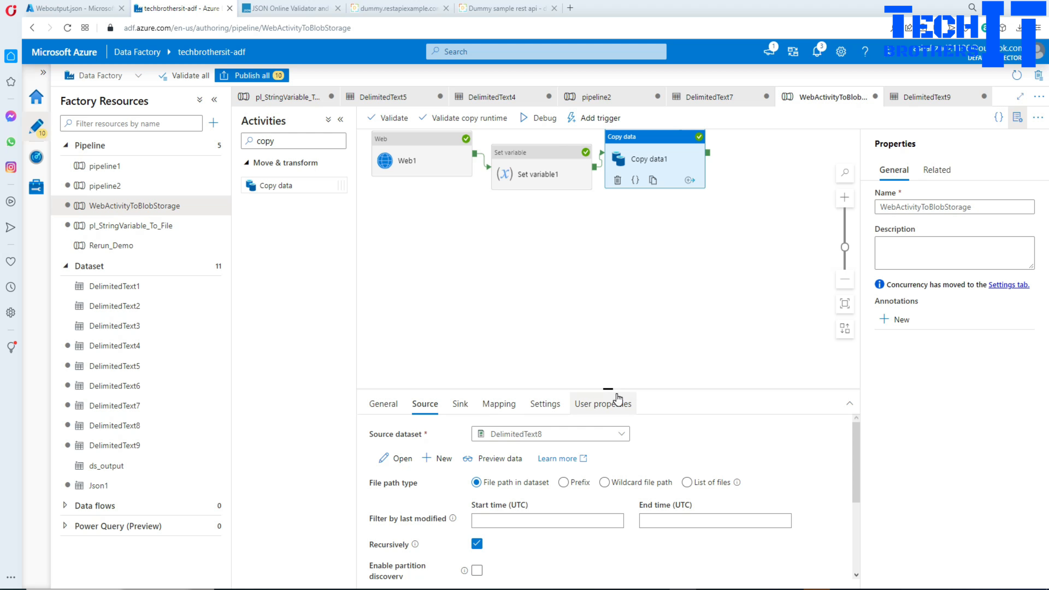
{"action": "left_click_drag", "start_coordinate": [615, 390], "coordinate": [607, 252]}
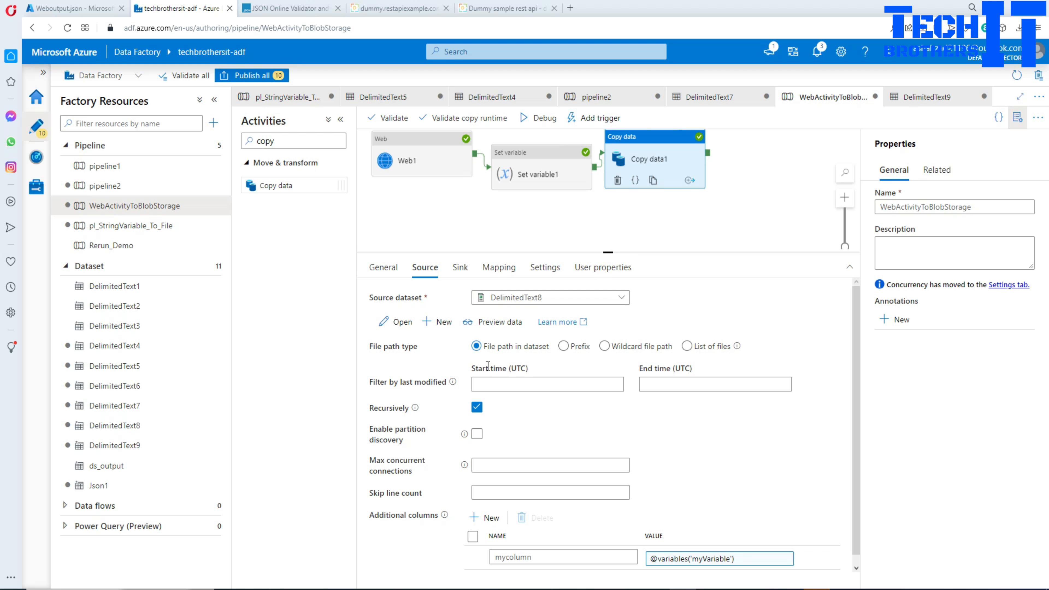
Step: Replace the mycolumn value in the additional columns with the dynamic expression @{activity('Web1').output.data}
{"action": "left_click", "coordinate": [677, 563]}
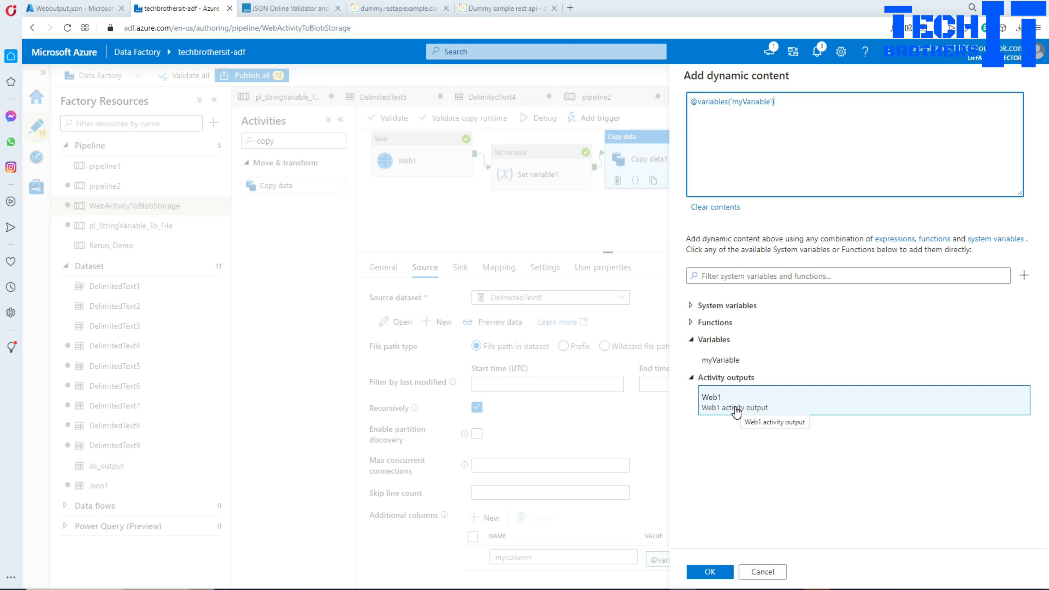
{"action": "left_click_drag", "start_coordinate": [784, 110], "coordinate": [687, 105]}
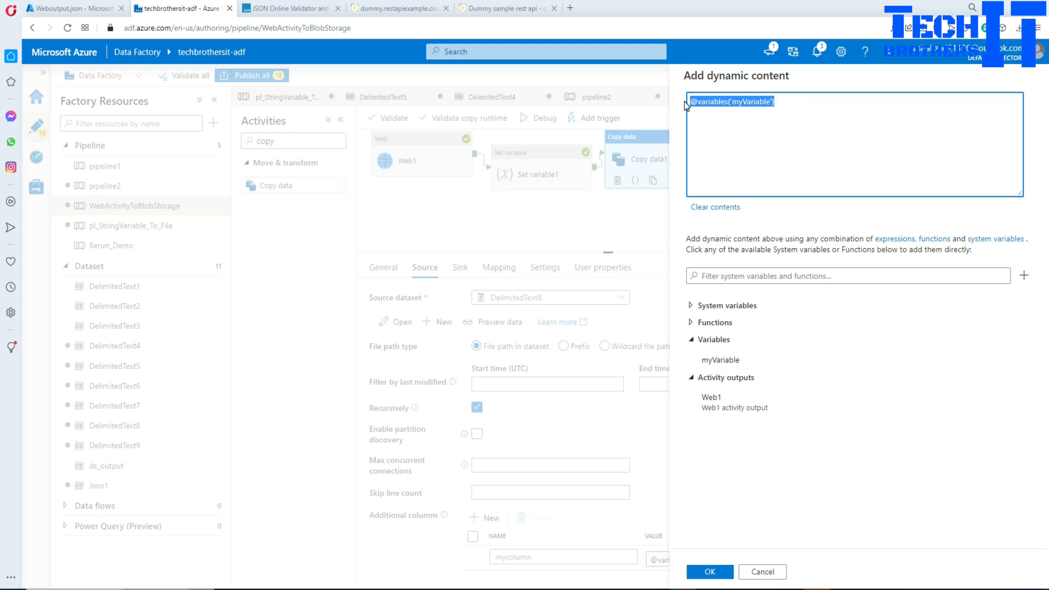
{"action": "key", "text": "BackSpace"}
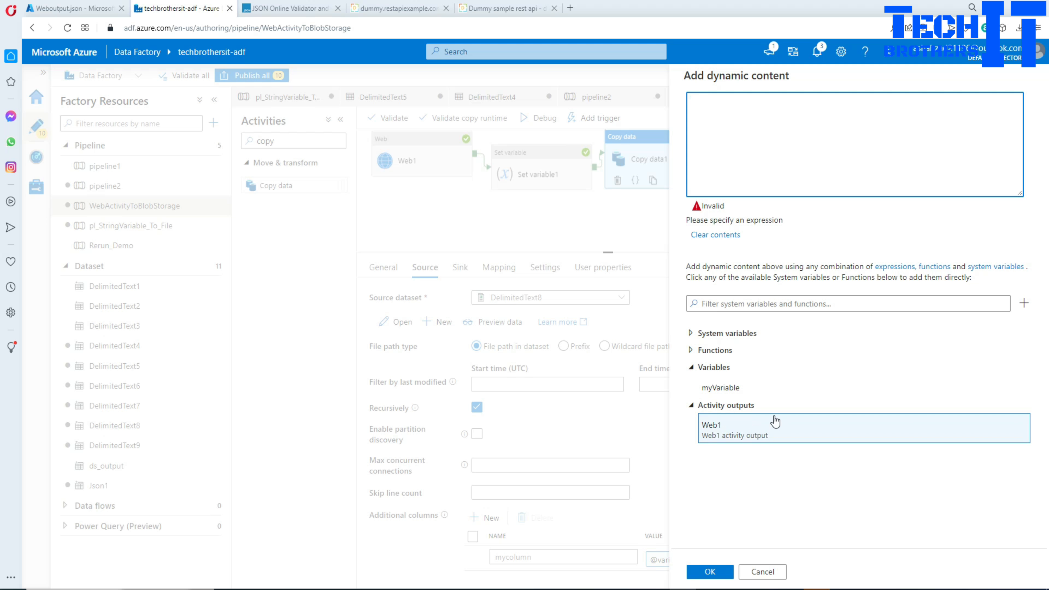
{"action": "left_click", "coordinate": [754, 433]}
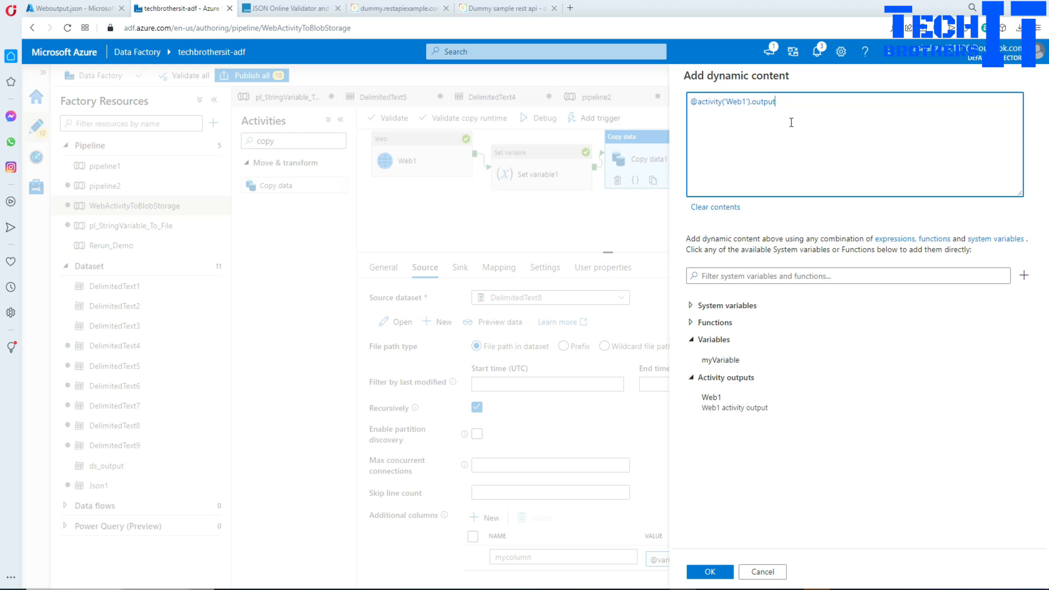
{"action": "type", "text": ".data}"}
{"action": "left_click", "coordinate": [698, 101]}
{"action": "type", "text": "{"}
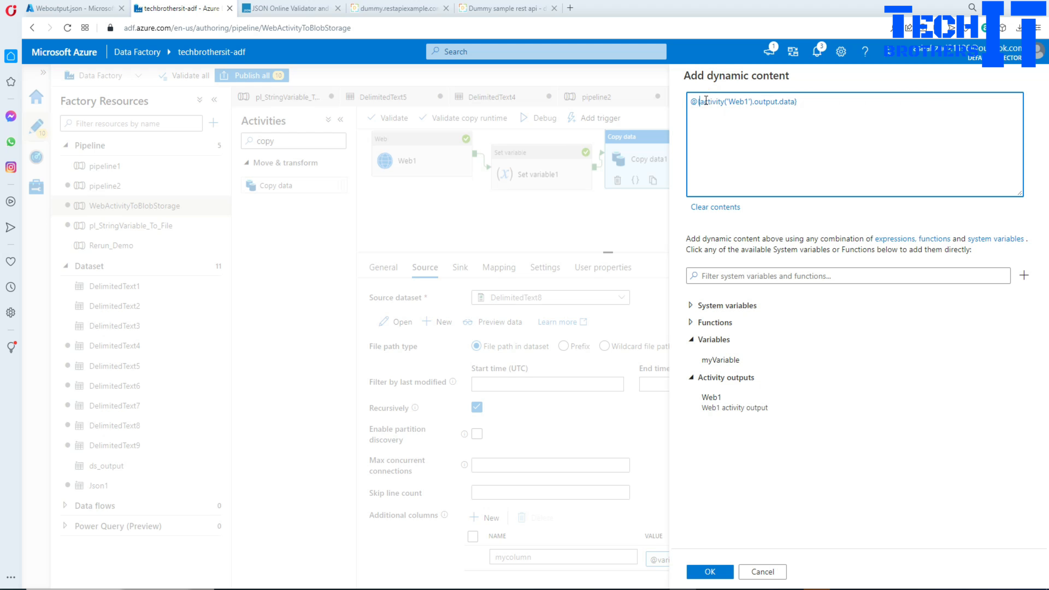
{"action": "left_click", "coordinate": [709, 570]}
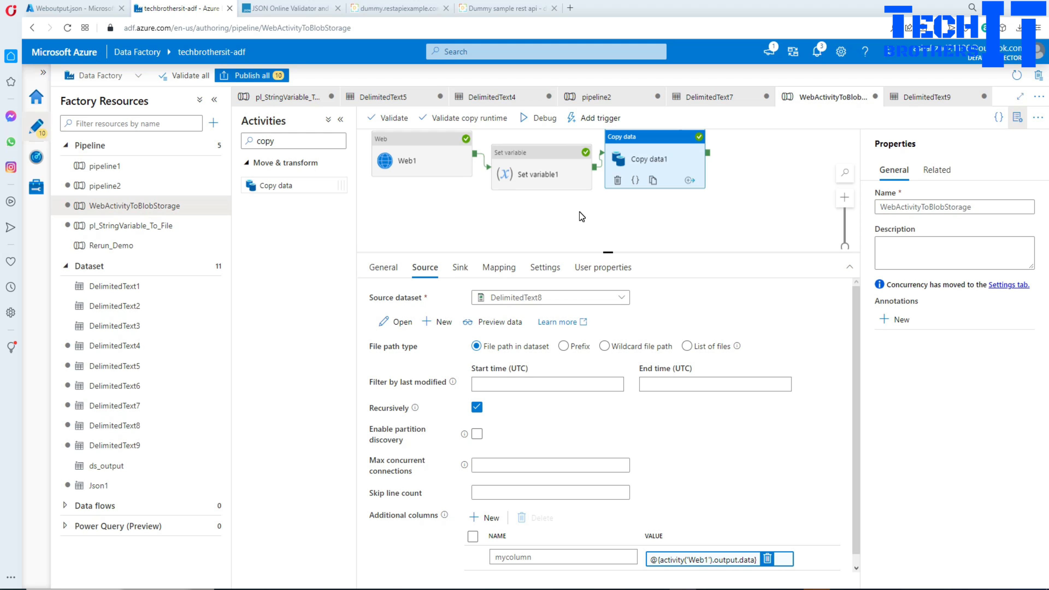
Step: Delete the Set variable1 activity and connect Web1 directly to Copy data1
{"action": "left_click", "coordinate": [580, 212]}
{"action": "left_click", "coordinate": [562, 169]}
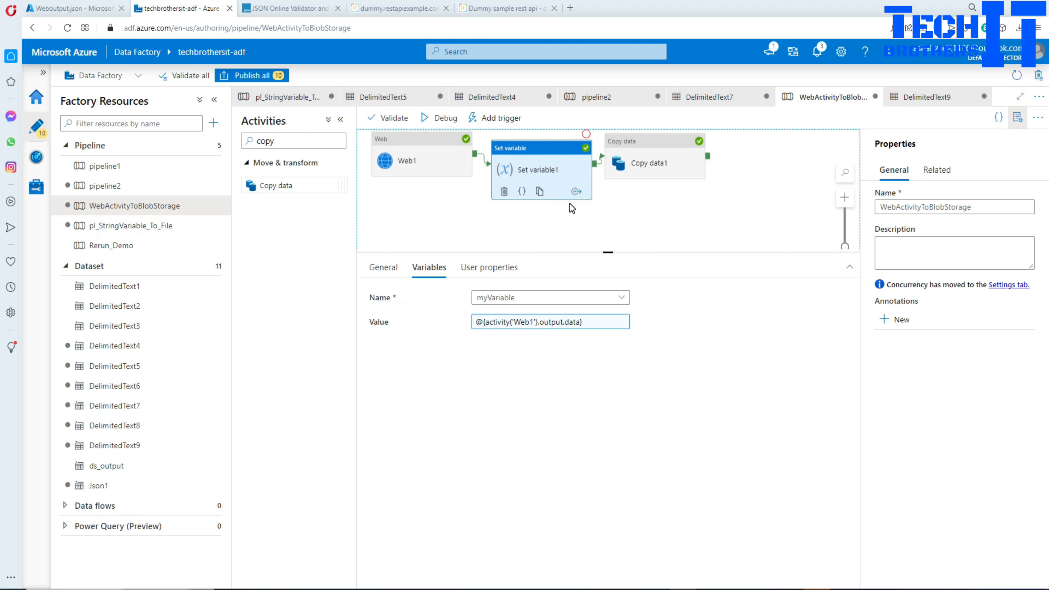
{"action": "key", "text": "Delete"}
{"action": "left_click_drag", "start_coordinate": [475, 154], "coordinate": [552, 164]}
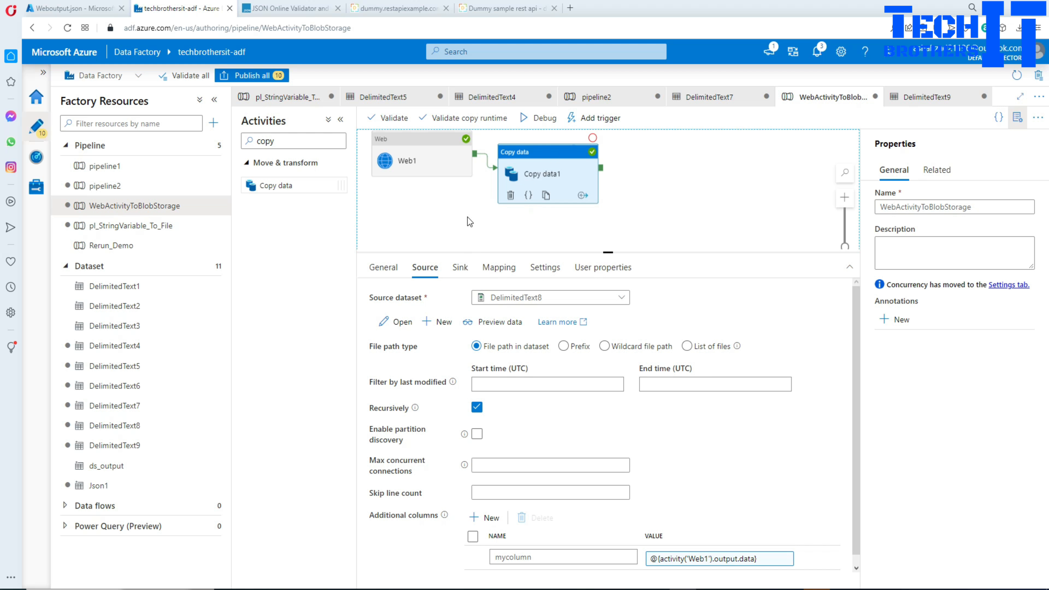
Step: Run the shortened two-activity pipeline in debug mode and refresh the activity statuses
{"action": "left_click", "coordinate": [539, 120]}
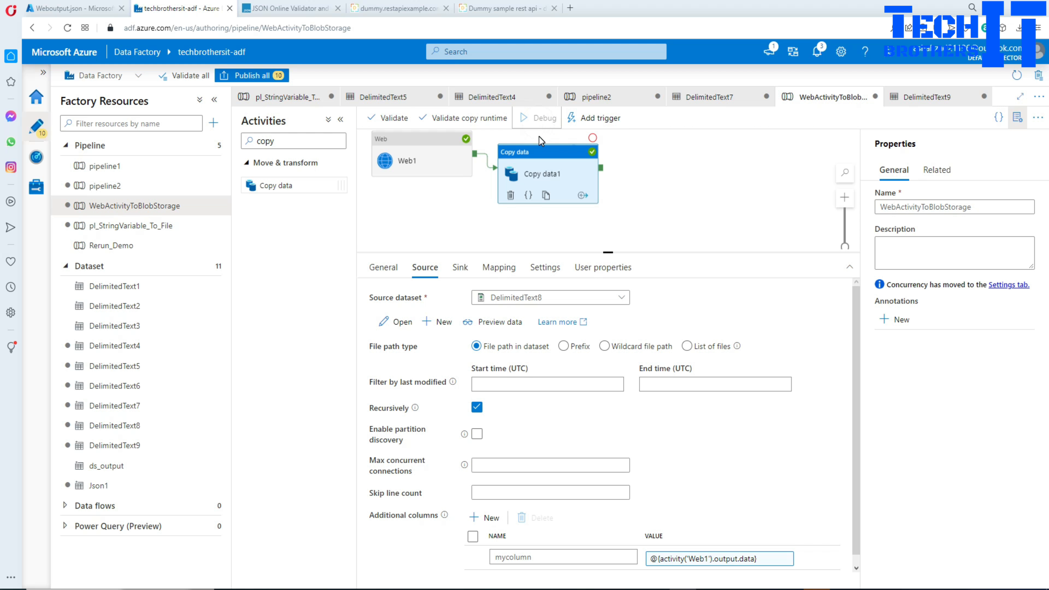
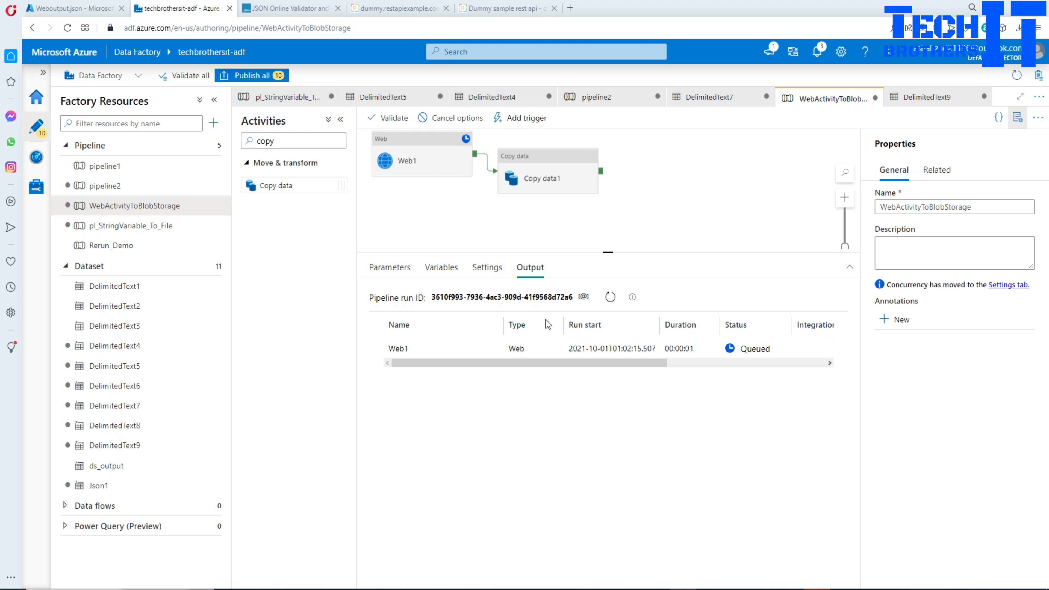
{"action": "left_click", "coordinate": [610, 297]}
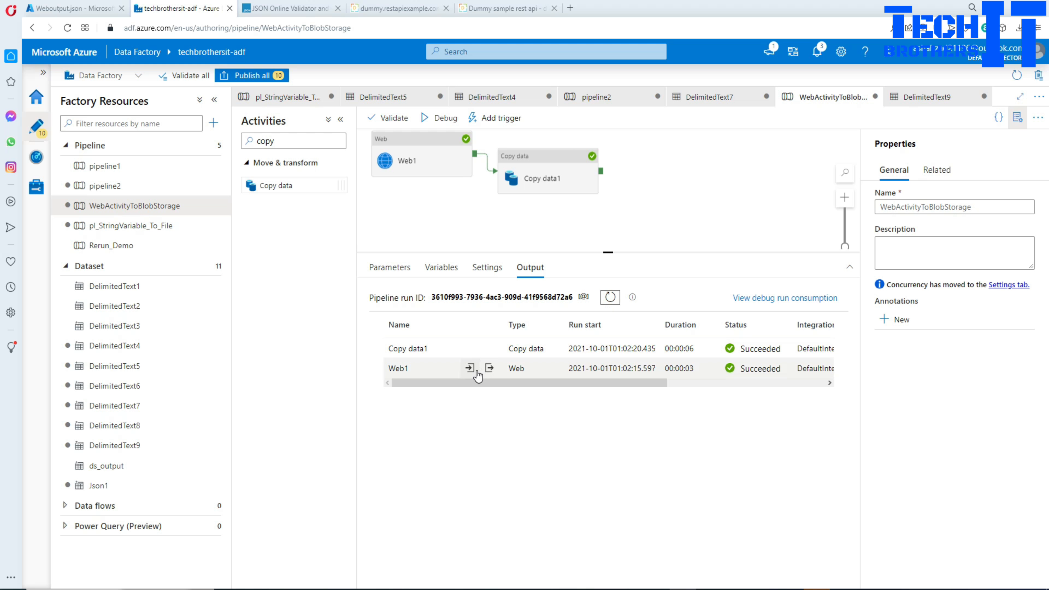
Step: Switch to the Azure portal, reopen Weboutput.json to examine its rewritten JSON line, and close the blob
{"action": "left_click", "coordinate": [69, 8]}
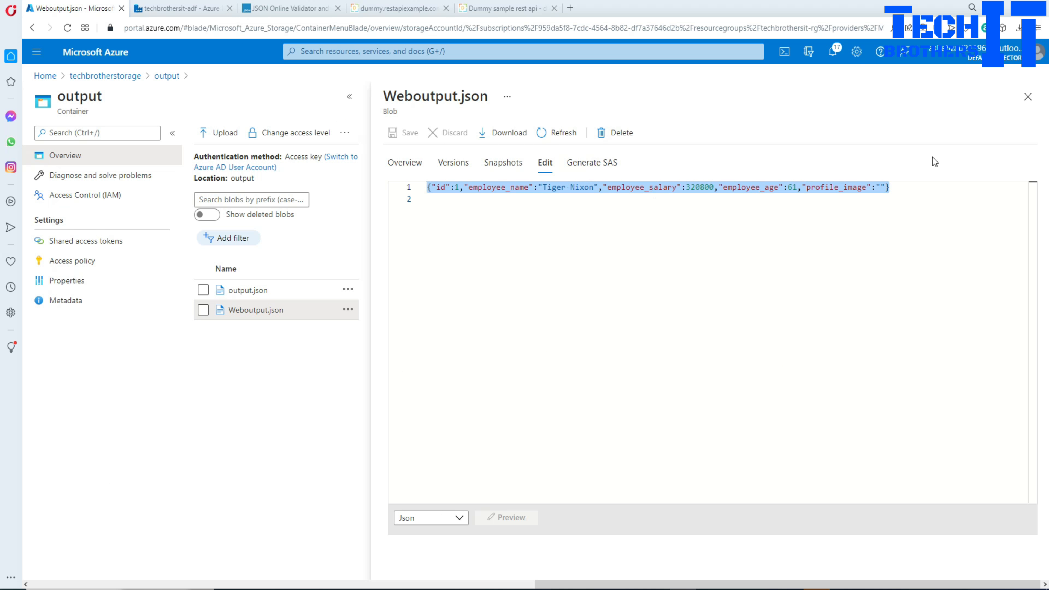
{"action": "left_click", "coordinate": [1027, 96]}
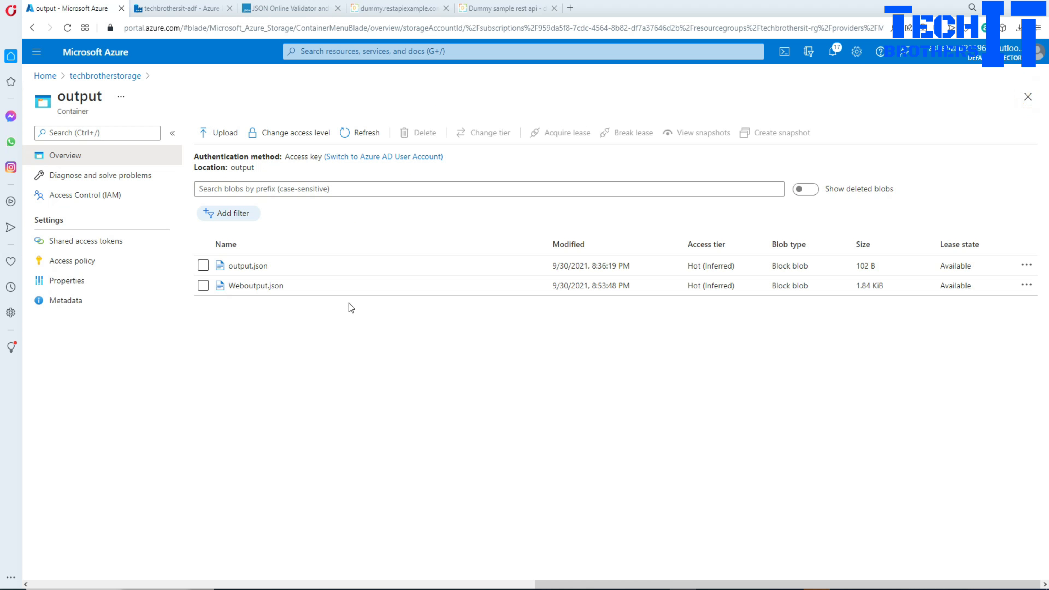
{"action": "left_click", "coordinate": [253, 287]}
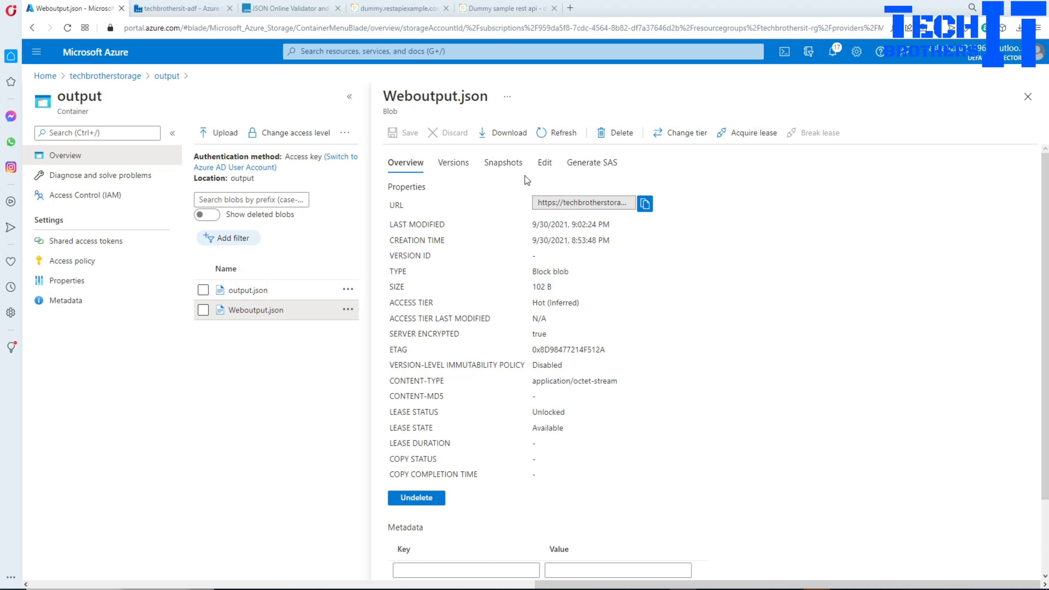
{"action": "left_click", "coordinate": [544, 162]}
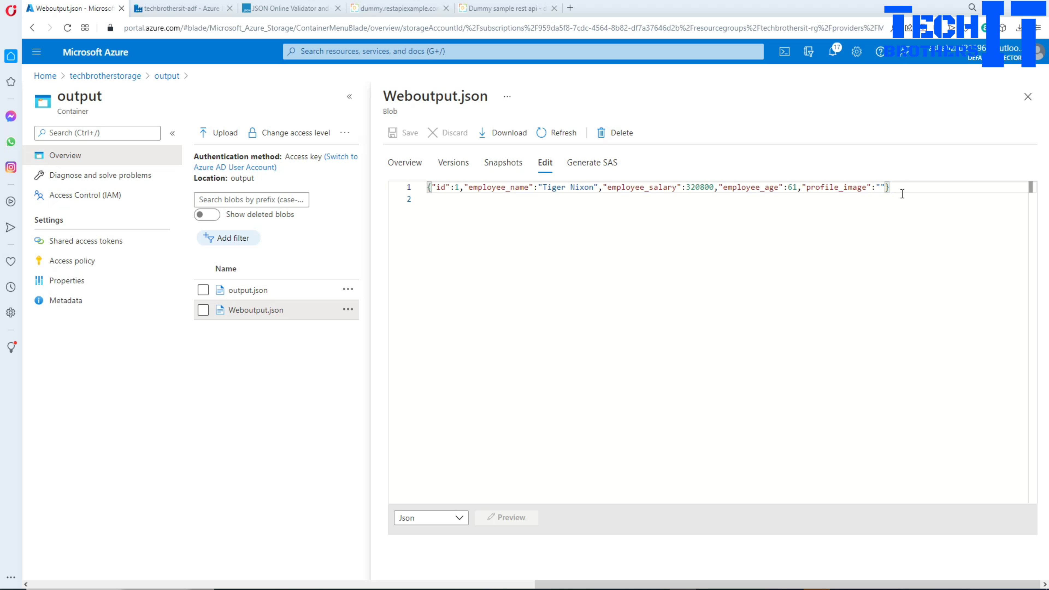
{"action": "left_click_drag", "start_coordinate": [899, 188], "coordinate": [400, 185]}
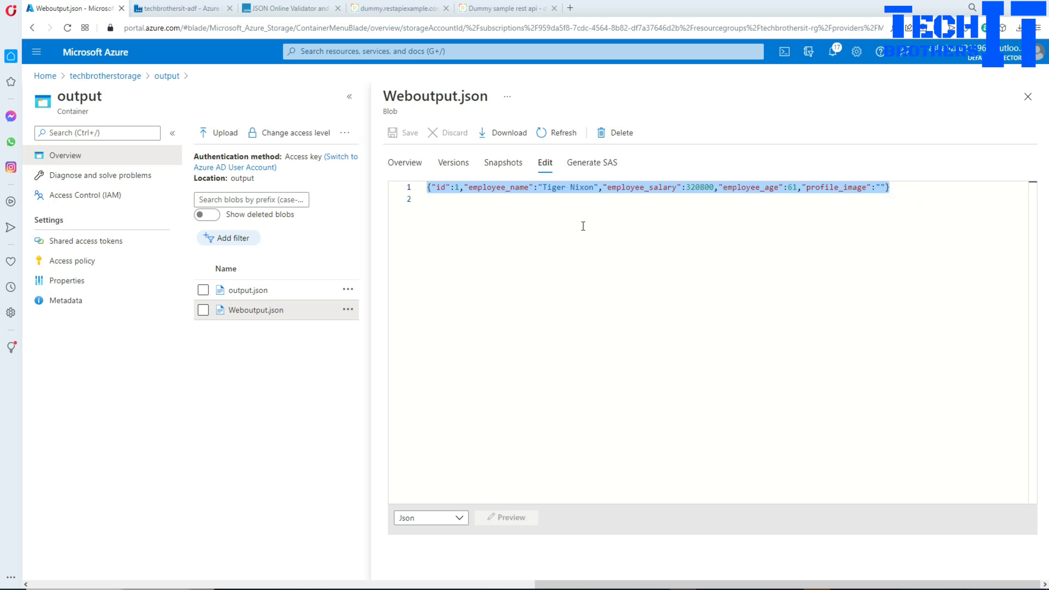
{"action": "left_click", "coordinate": [1028, 96]}
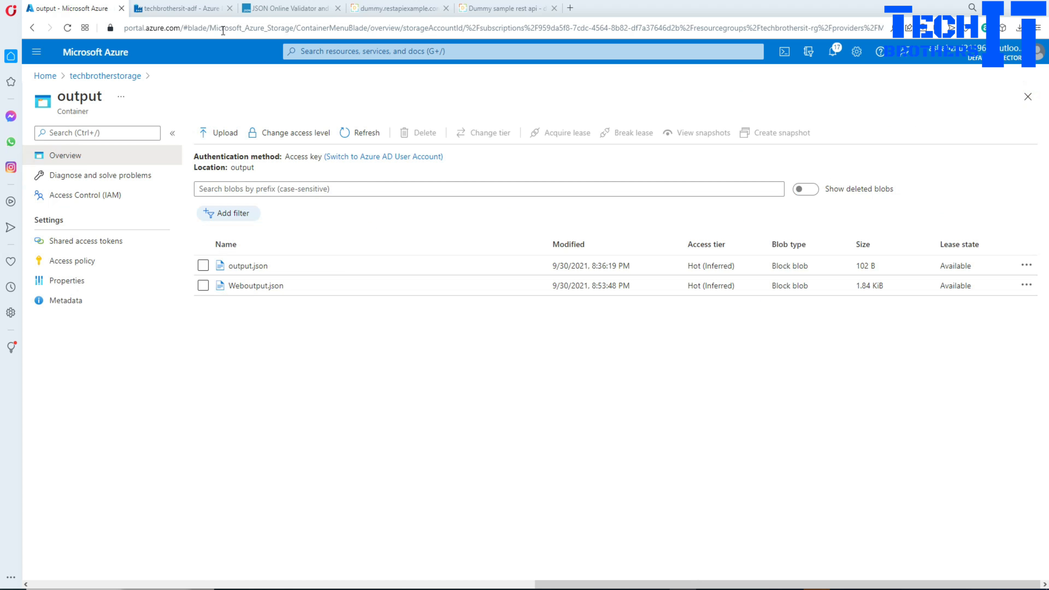
Step: Return to Azure Data Factory and inspect the Web1 run's output, highlighting status and ADFWebActivityResponseHeaders
{"action": "left_click", "coordinate": [181, 12]}
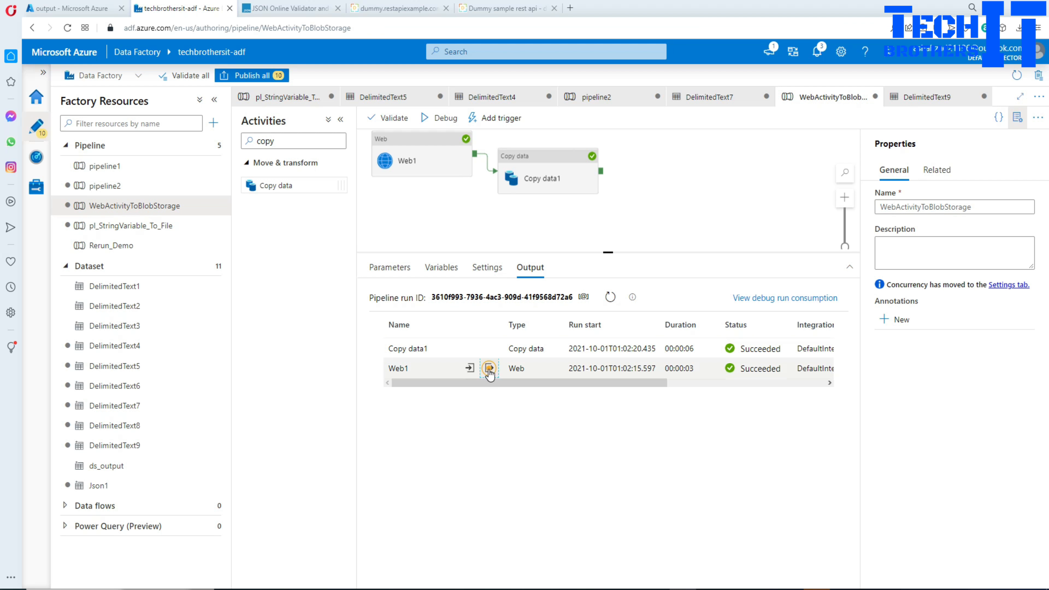
{"action": "left_click", "coordinate": [492, 368]}
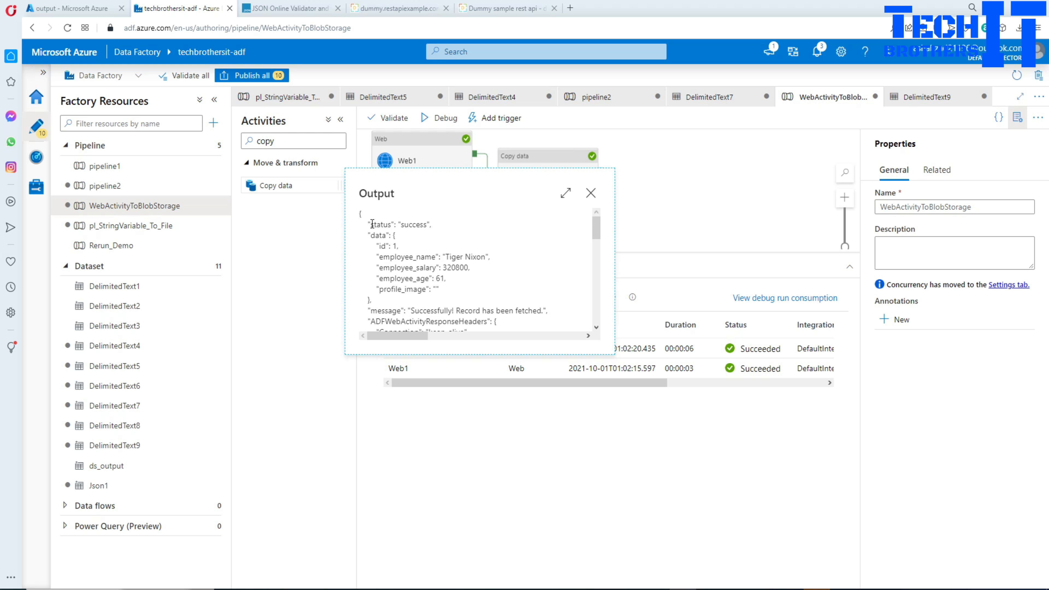
{"action": "left_click_drag", "start_coordinate": [372, 224], "coordinate": [391, 227]}
{"action": "left_click", "coordinate": [386, 251]}
{"action": "scroll", "coordinate": [394, 310], "scroll_direction": "down", "scroll_amount": 2}
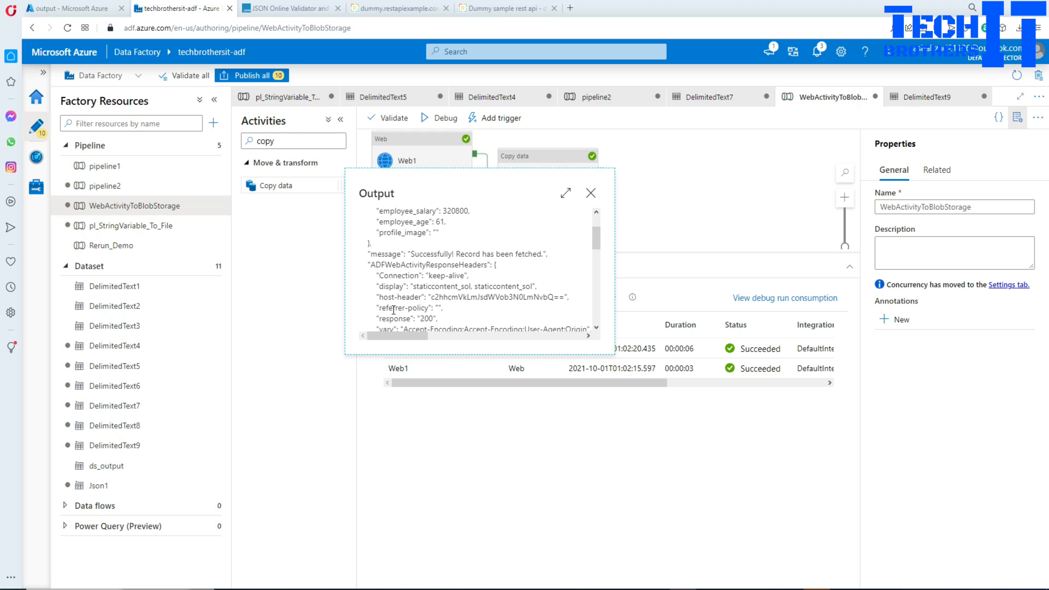
{"action": "double_click", "coordinate": [456, 264]}
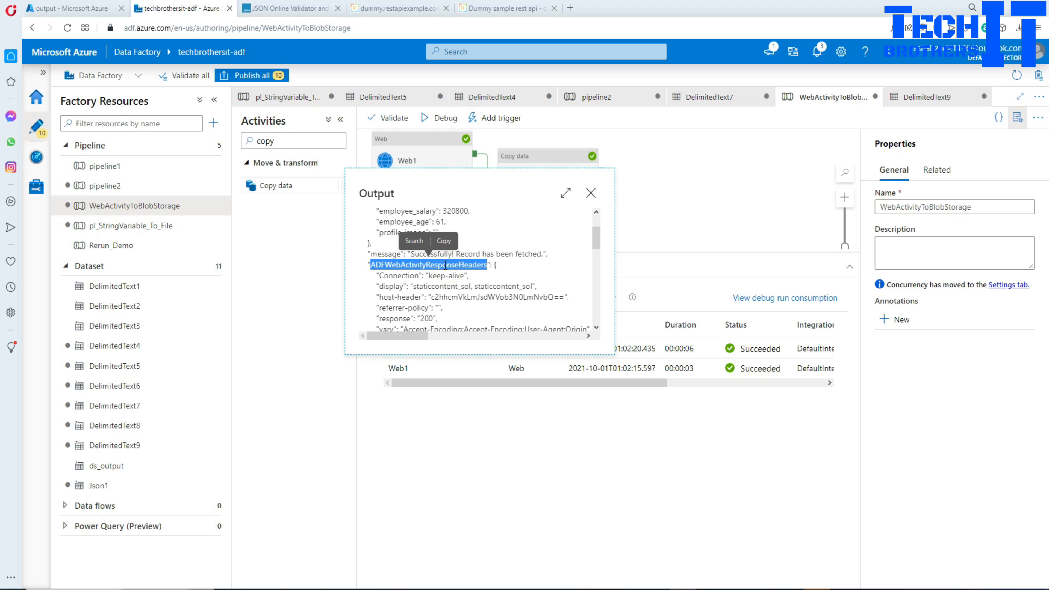
Step: Copy ADFWebActivityResponseHeaders from the Web1 output and set Copy data1's mycolumn source value to @{activity('Web1').output.ADFWebActivityResponseHeaders}
{"action": "right_click", "coordinate": [462, 265]}
{"action": "left_click", "coordinate": [480, 301]}
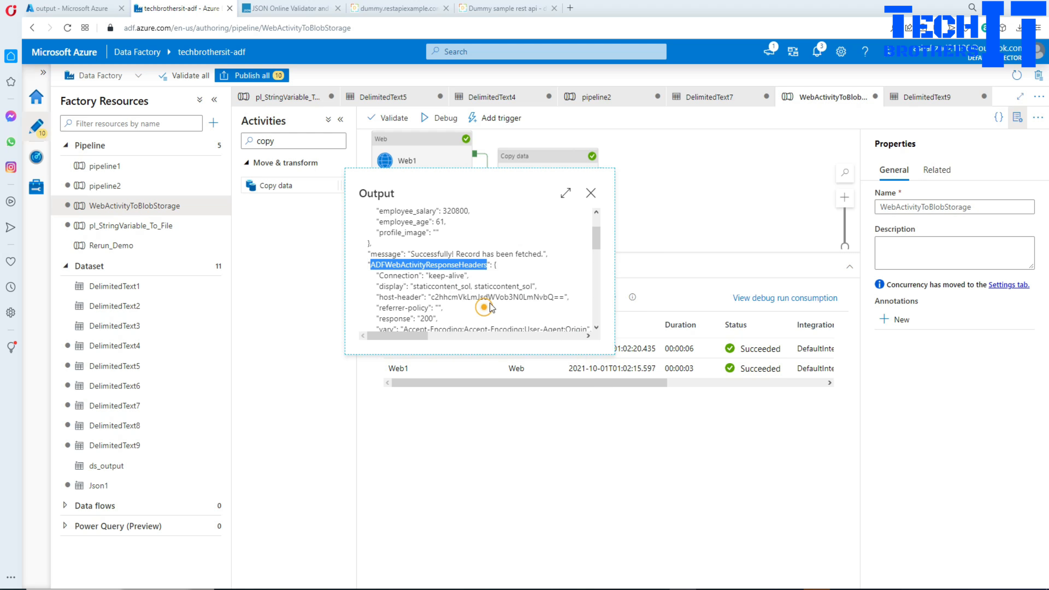
{"action": "left_click", "coordinate": [590, 193]}
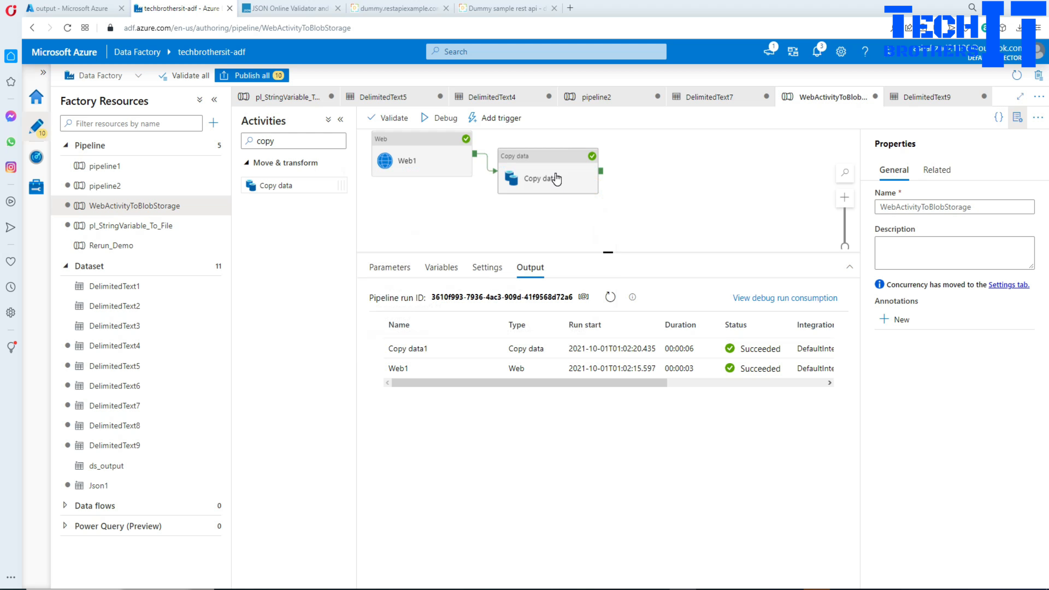
{"action": "left_click", "coordinate": [537, 174]}
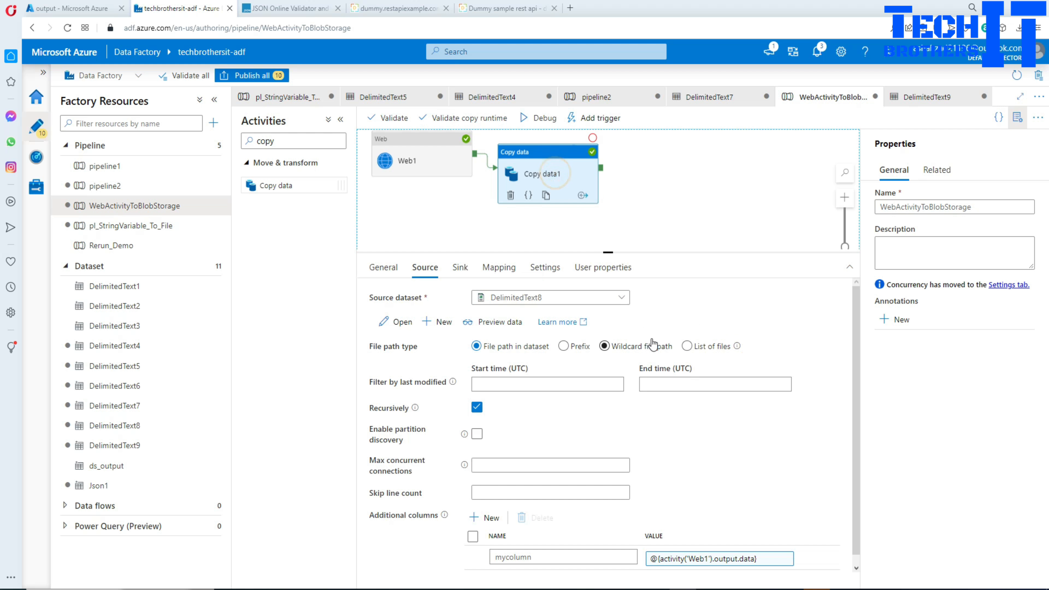
{"action": "left_click", "coordinate": [744, 558]}
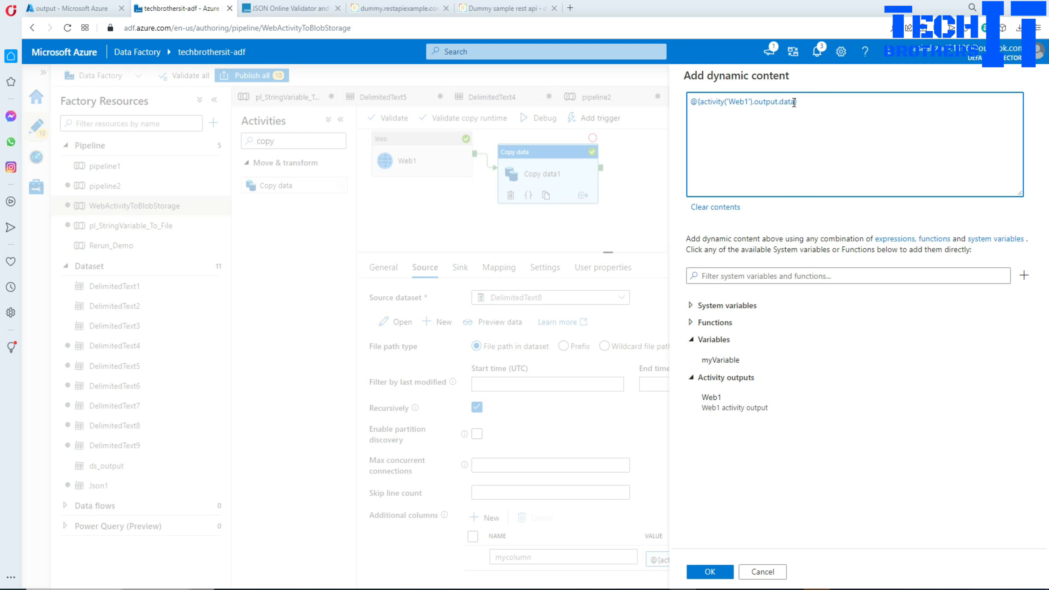
{"action": "left_click_drag", "start_coordinate": [794, 103], "coordinate": [780, 101]}
{"action": "key", "text": "ctrl+v"}
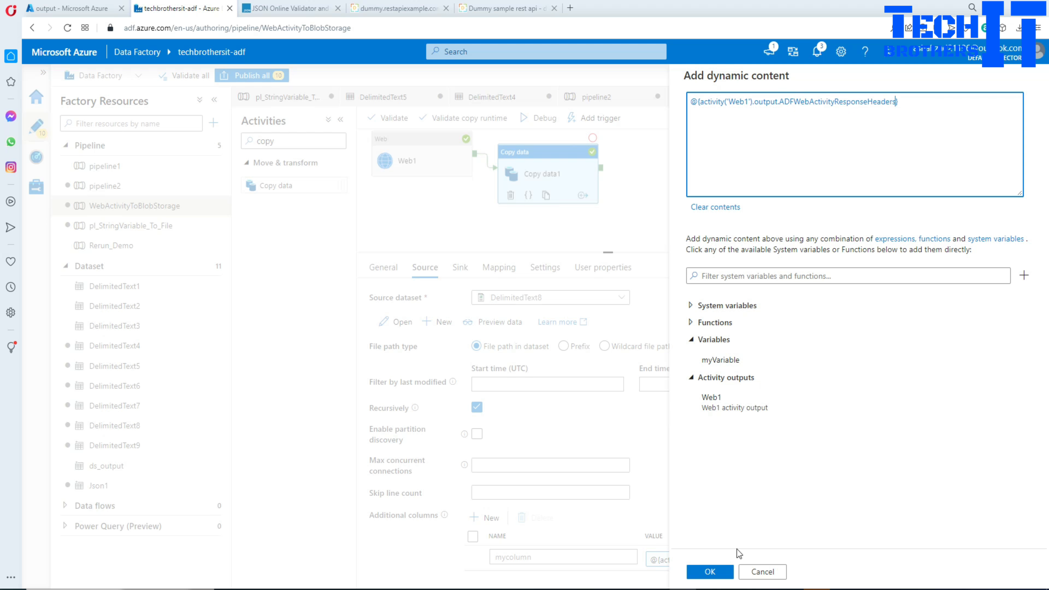
{"action": "left_click", "coordinate": [709, 571]}
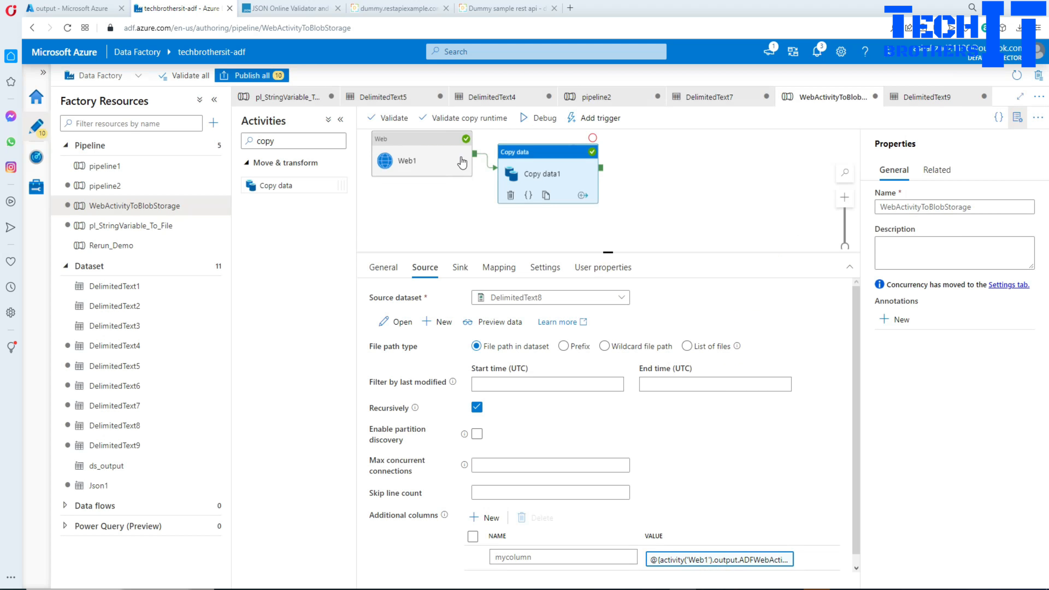
Step: Run the pipeline in debug mode with the response headers expression and refresh the activity statuses
{"action": "left_click", "coordinate": [539, 118]}
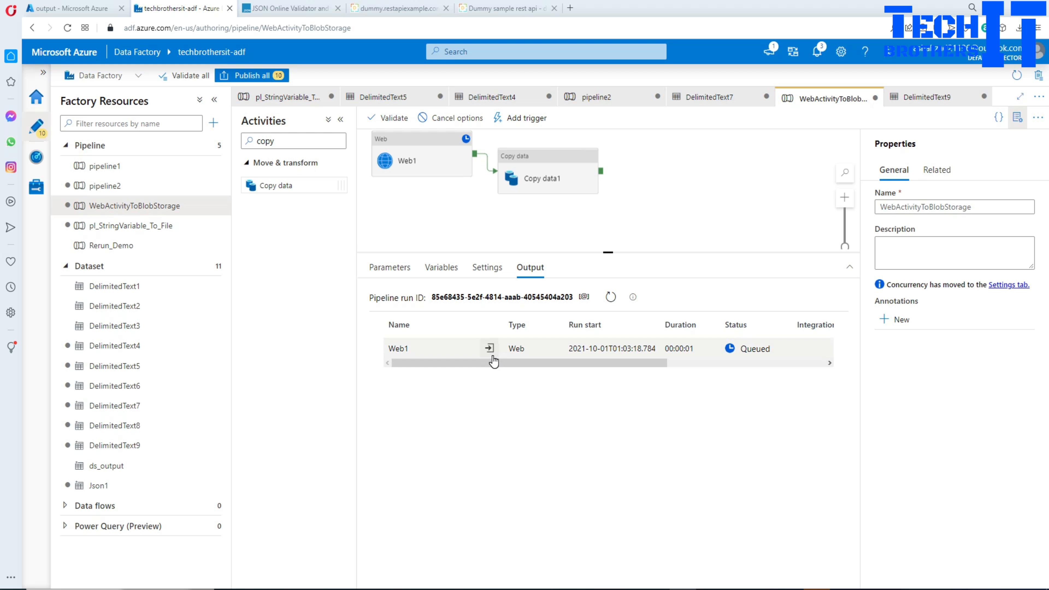
{"action": "left_click", "coordinate": [612, 300]}
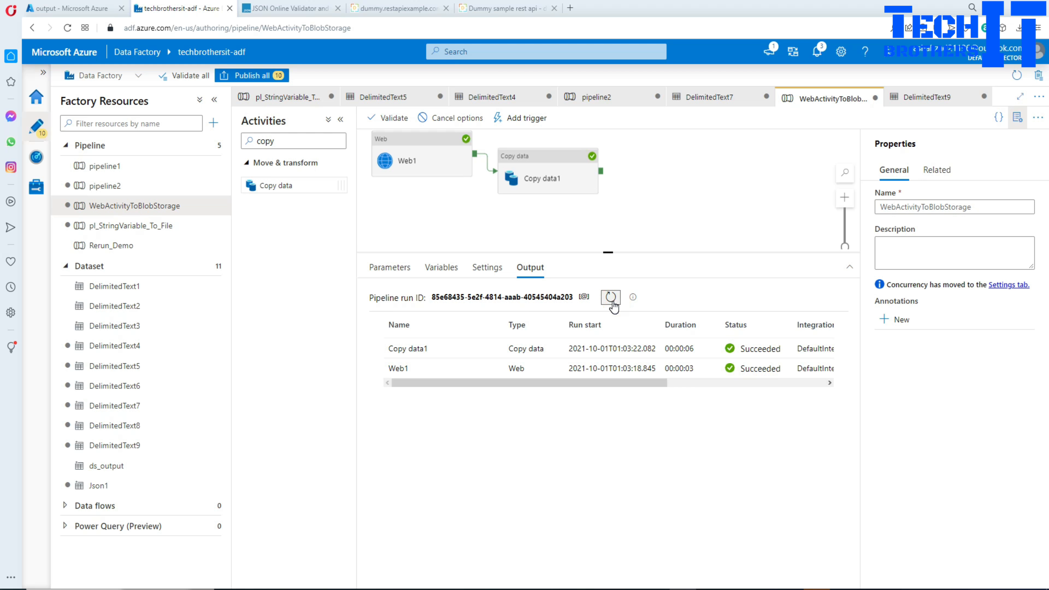
Step: Switch to the Azure portal, refresh the output container, and open Weboutput.json's contents for inspection
{"action": "left_click", "coordinate": [68, 9]}
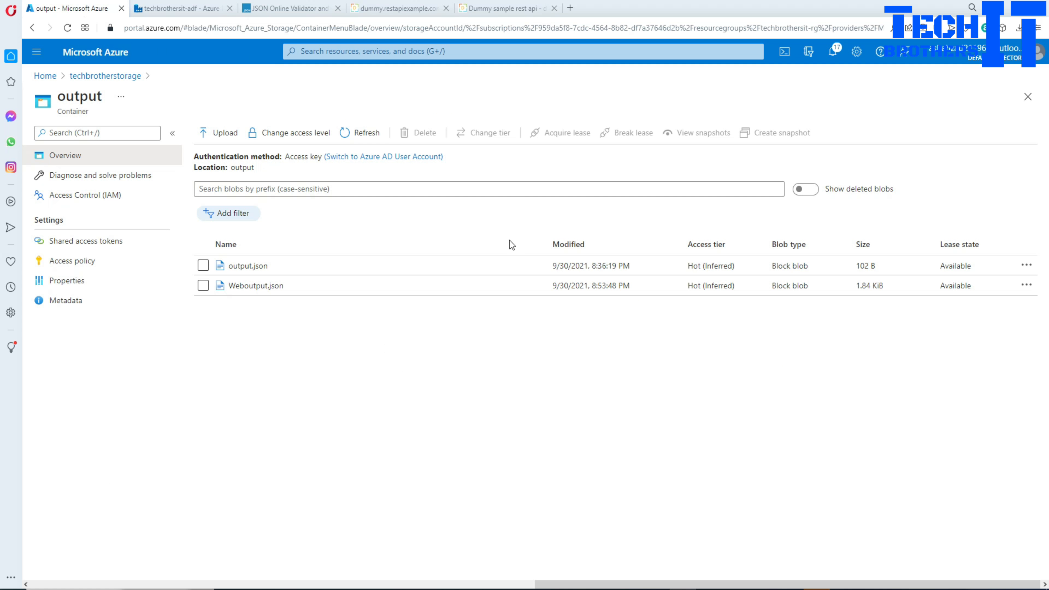
{"action": "left_click", "coordinate": [359, 133]}
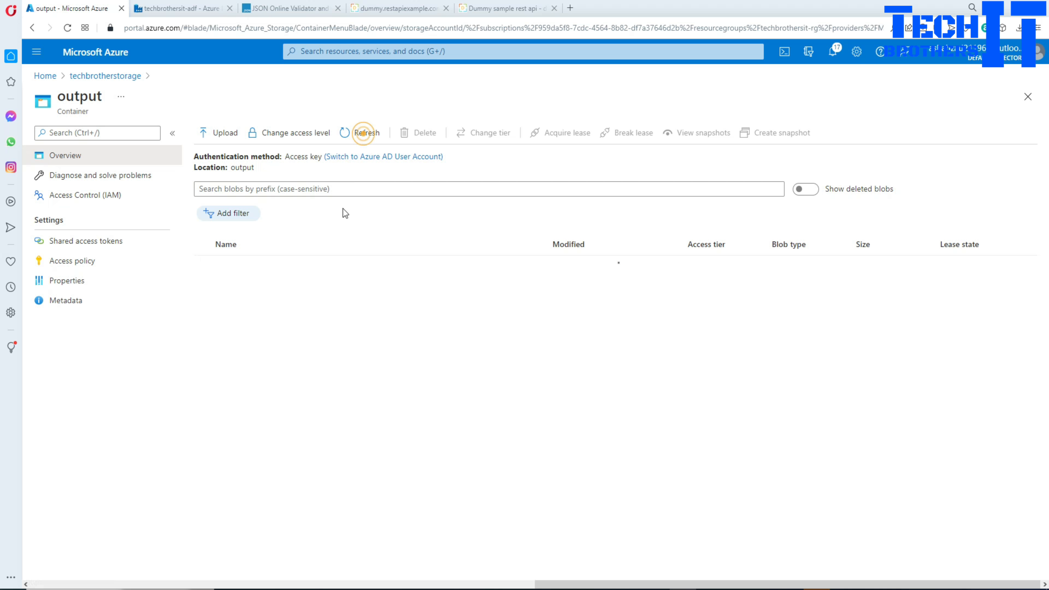
{"action": "left_click", "coordinate": [263, 294]}
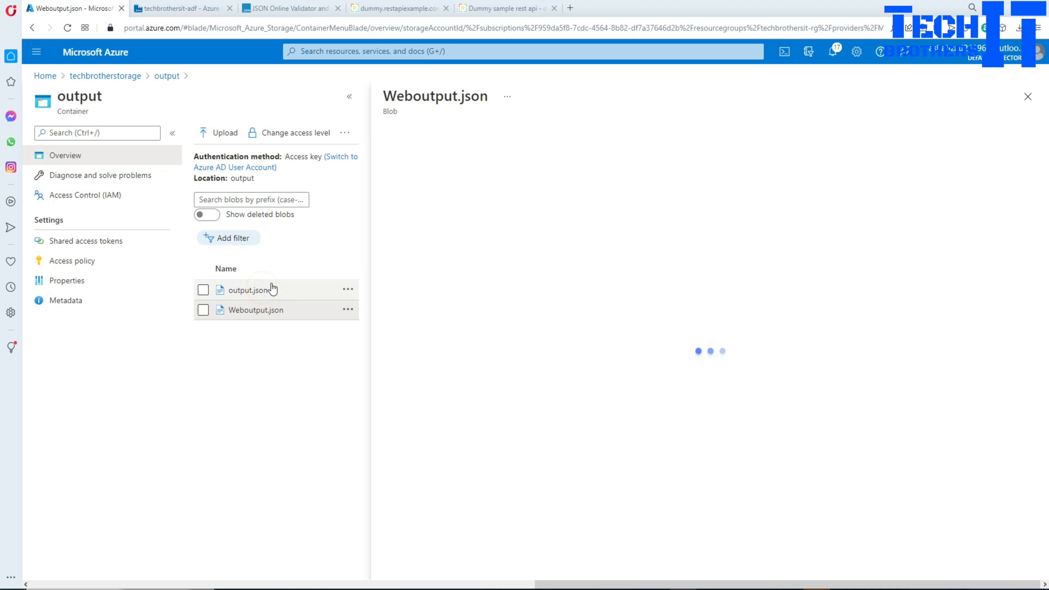
{"action": "left_click", "coordinate": [541, 165]}
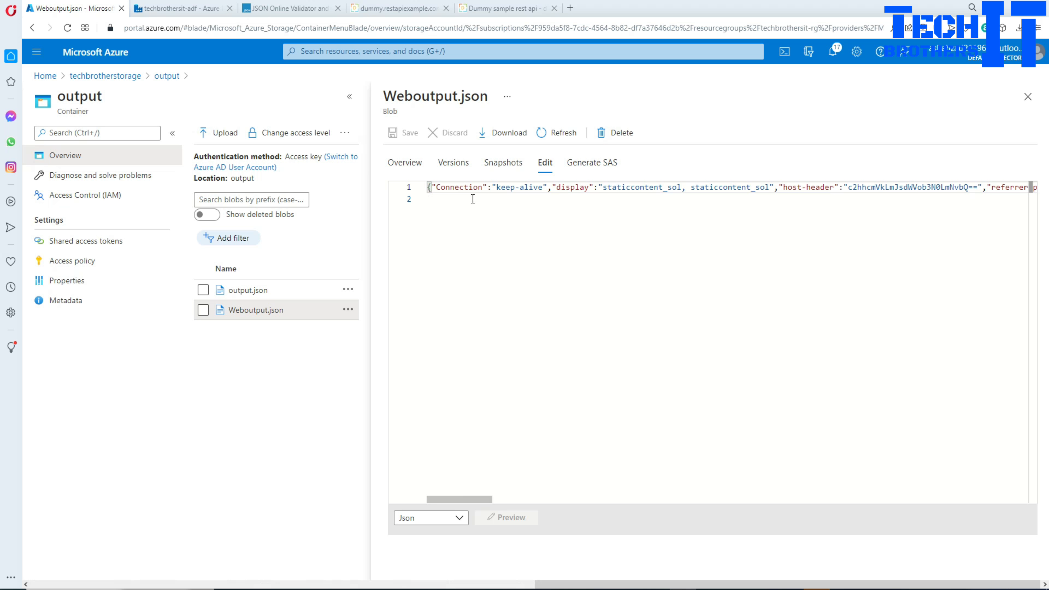
Step: Return to Azure Data Factory, open the Web1 run's output, and highlight the beginning of the ADFWebActivityResponseHeaders block
{"action": "left_click", "coordinate": [180, 8]}
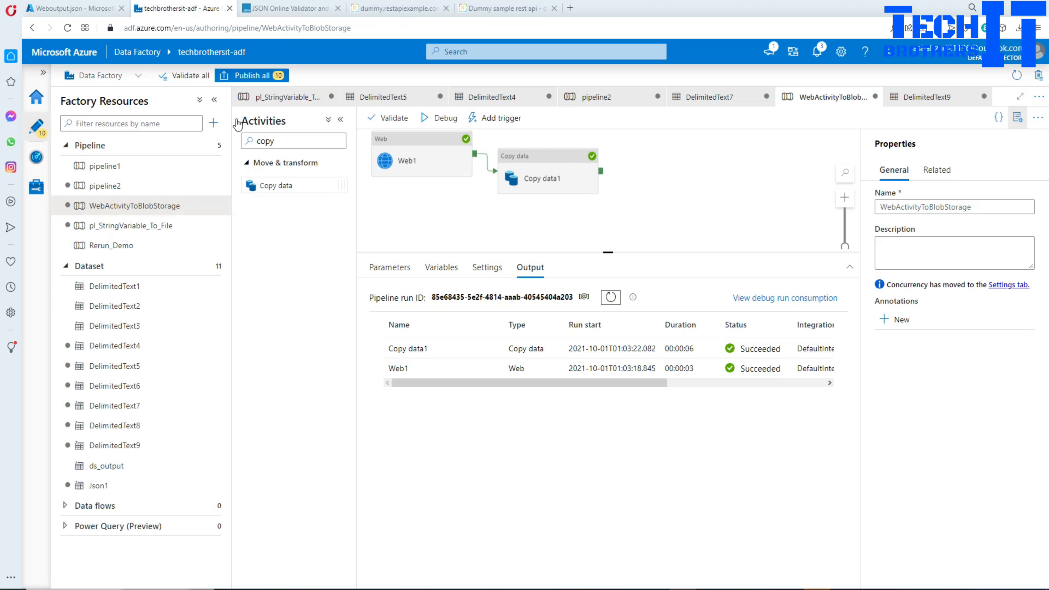
{"action": "left_click", "coordinate": [489, 368]}
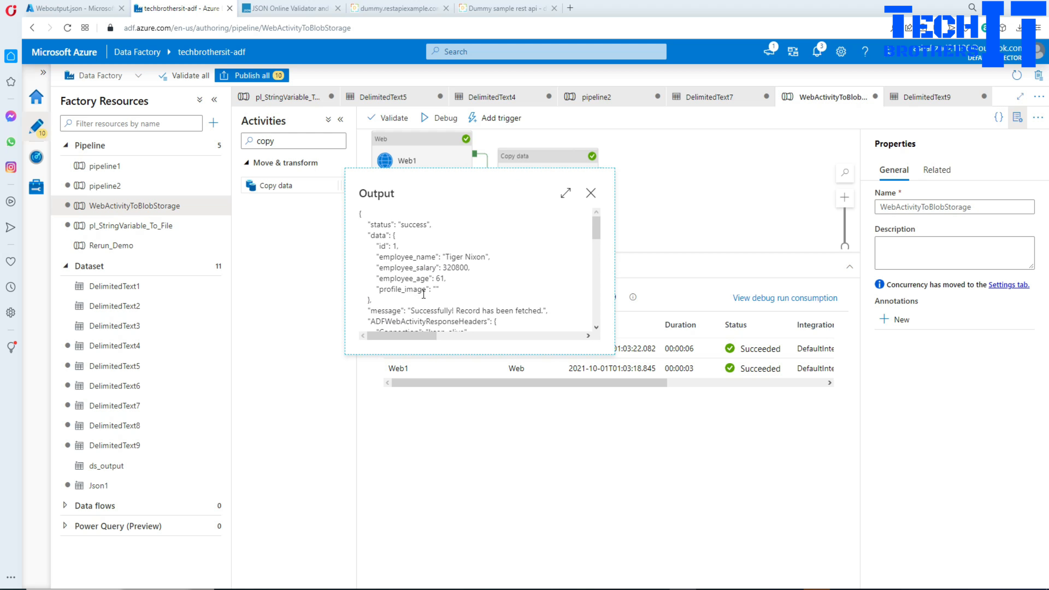
{"action": "scroll", "coordinate": [423, 293], "scroll_direction": "down", "scroll_amount": 3}
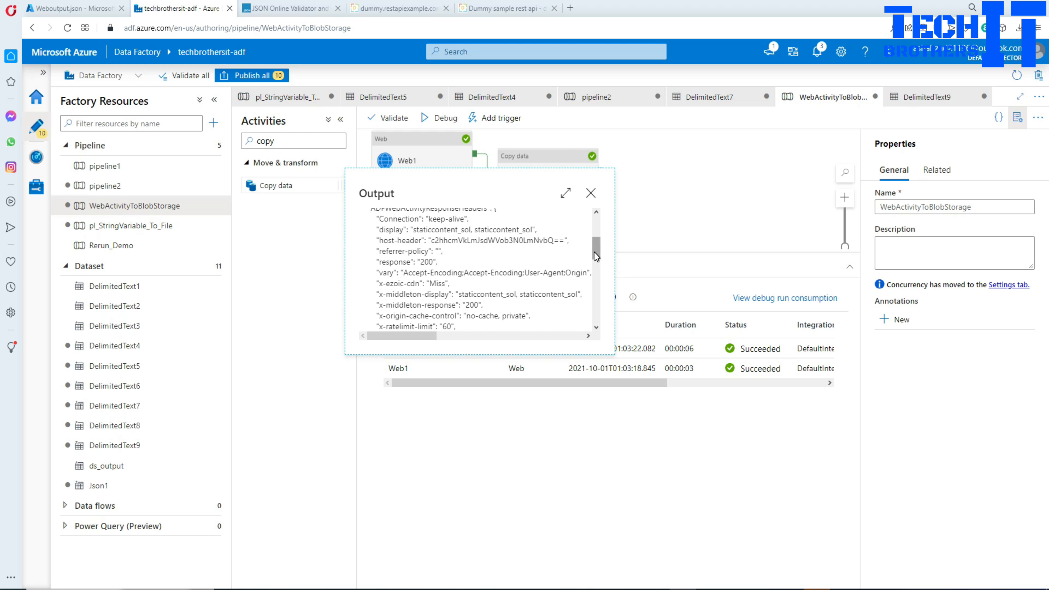
{"action": "left_click_drag", "start_coordinate": [596, 255], "coordinate": [594, 240]}
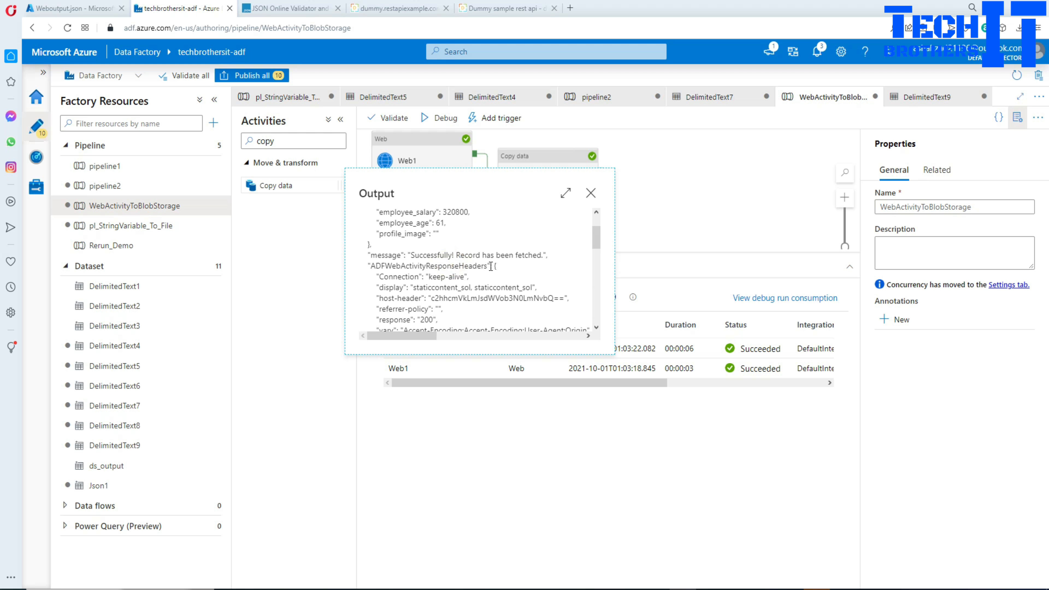
{"action": "left_click_drag", "start_coordinate": [493, 265], "coordinate": [512, 322]}
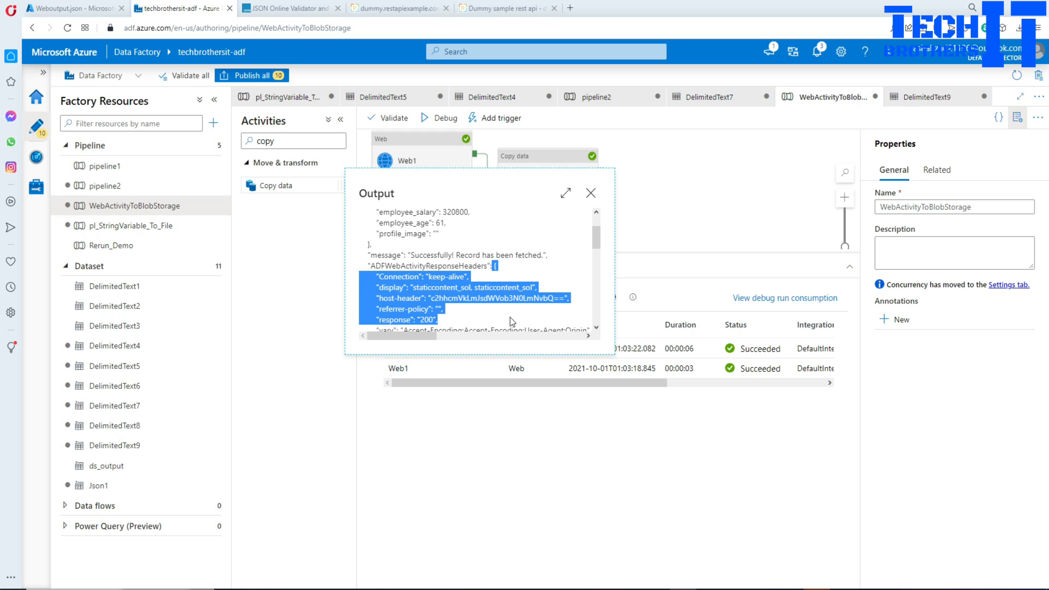
Step: Switch to the Azure portal and copy the entire JSON content of Weboutput.json
{"action": "left_click", "coordinate": [74, 9]}
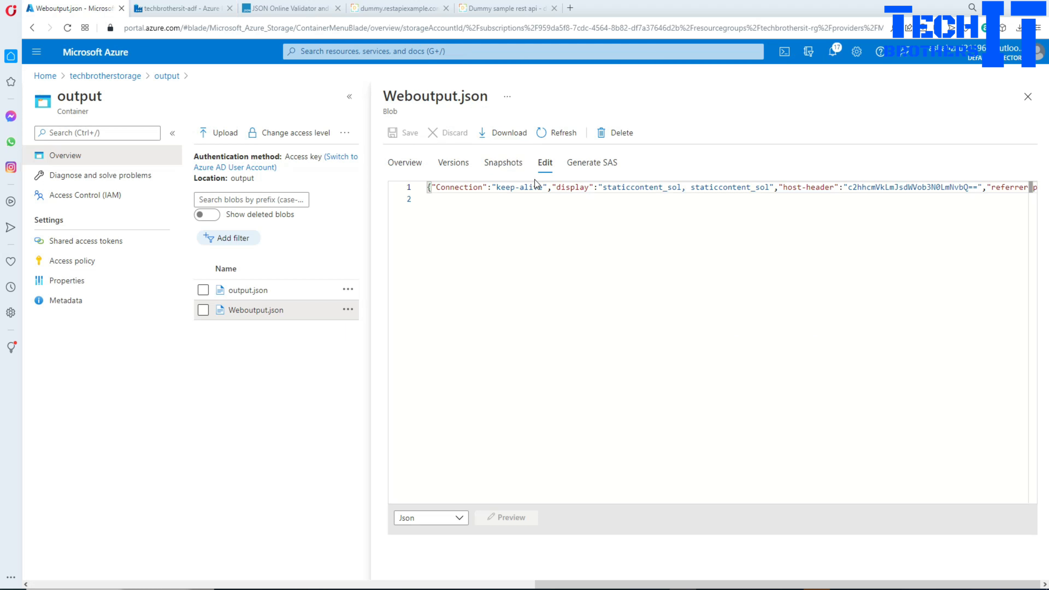
{"action": "left_click", "coordinate": [540, 188]}
{"action": "key", "text": "ctrl+a"}
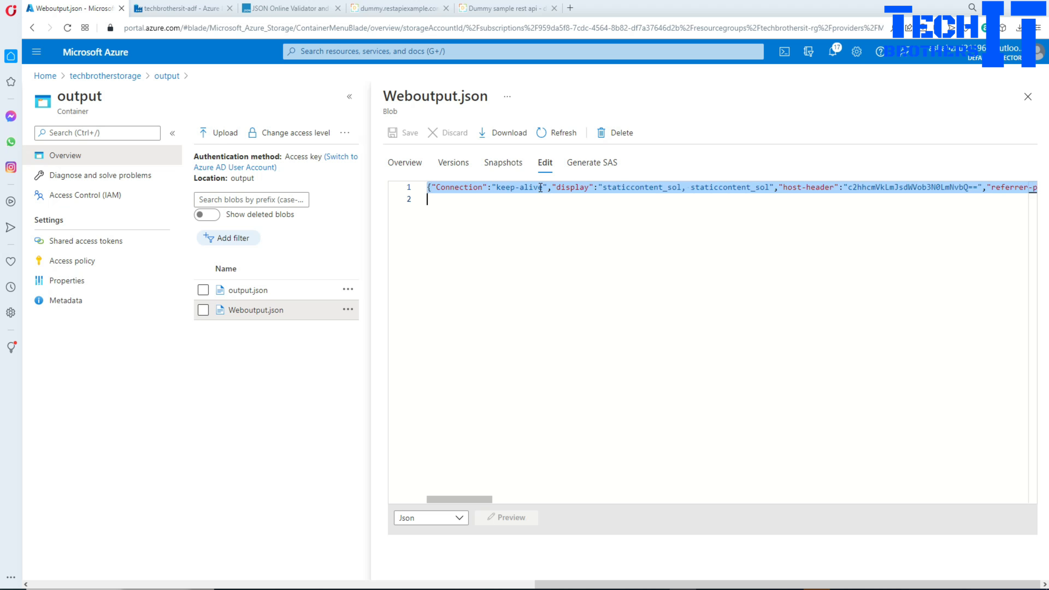
{"action": "right_click", "coordinate": [540, 188]}
{"action": "left_click", "coordinate": [563, 288]}
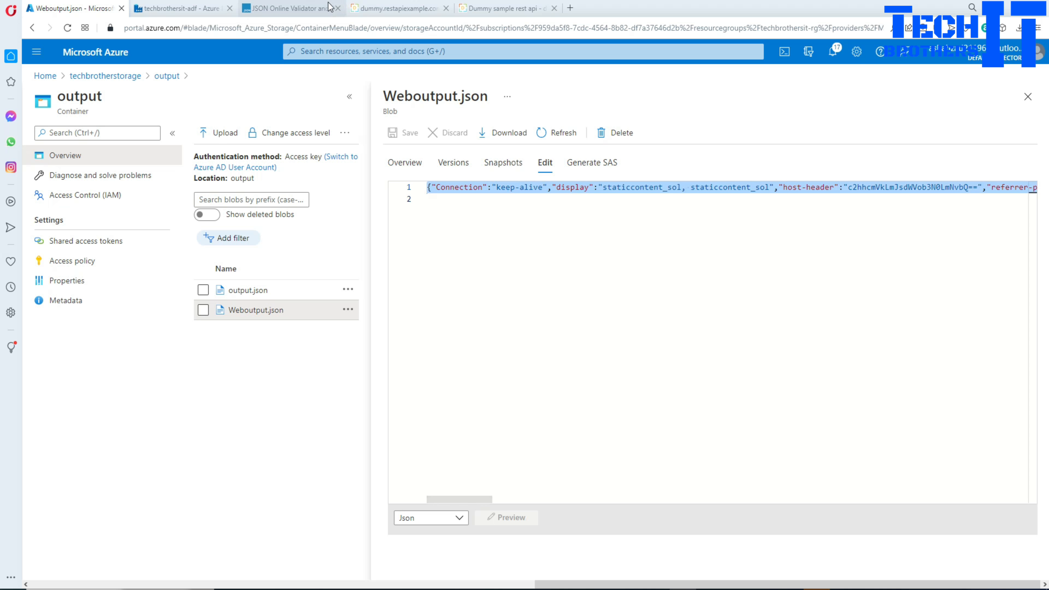
Step: Switch to JSONLint, replace the existing JSON with the copied Weboutput.json content, validate it, and review the formatted response headers
{"action": "left_click", "coordinate": [317, 7]}
{"action": "key", "text": "ctrl+a"}
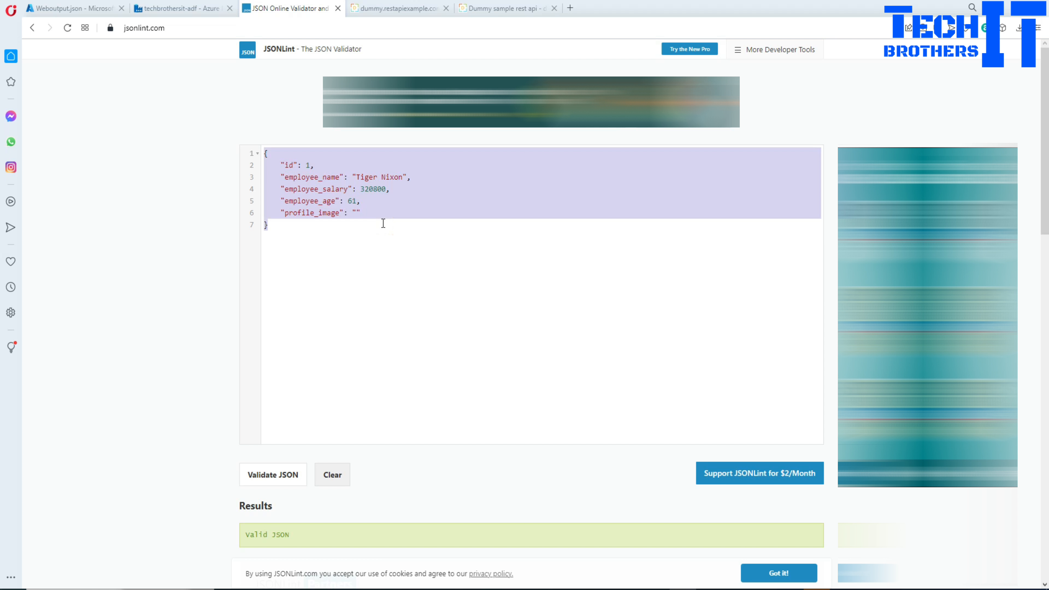
{"action": "key", "text": "ctrl+v"}
{"action": "left_click", "coordinate": [276, 471]}
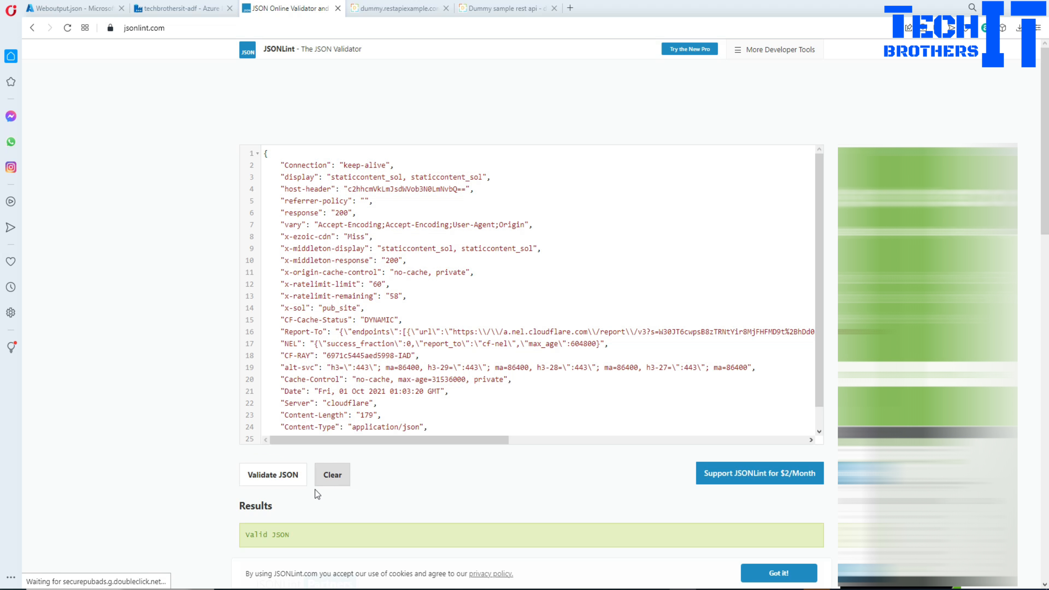
{"action": "left_click", "coordinate": [364, 319]}
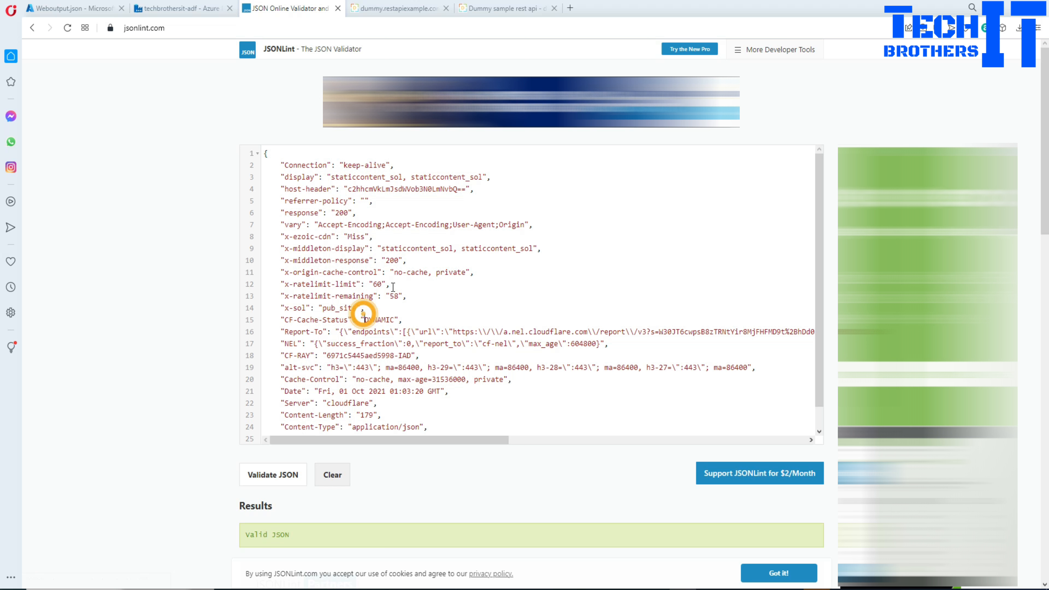
{"action": "scroll", "coordinate": [364, 319], "scroll_direction": "down", "scroll_amount": 1}
{"action": "scroll", "coordinate": [401, 258], "scroll_direction": "up", "scroll_amount": 1}
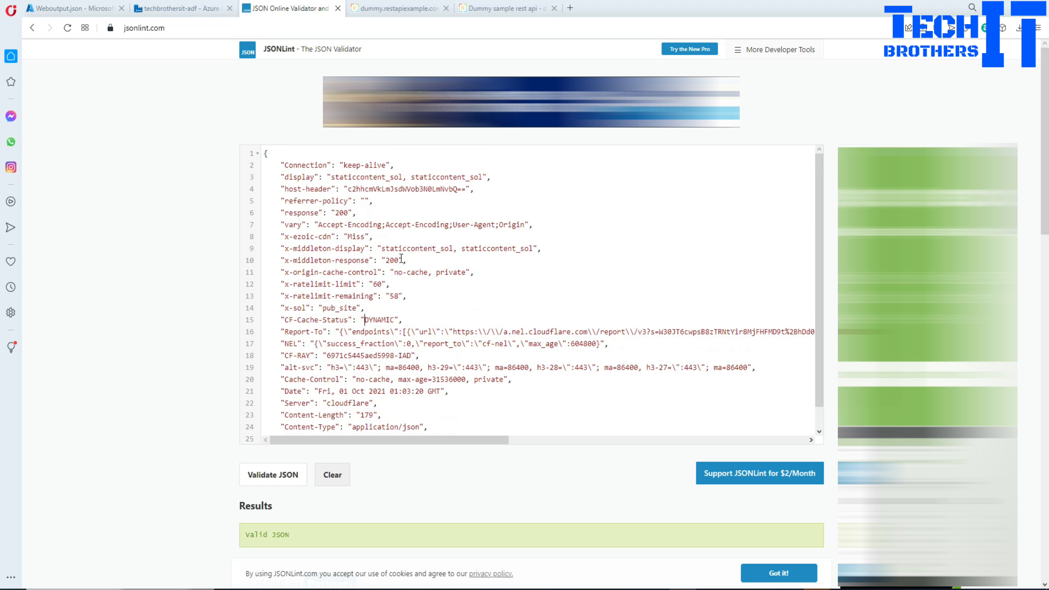
Step: Switch back to Azure Data Factory and close the Web1 activity's output
{"action": "left_click", "coordinate": [166, 11]}
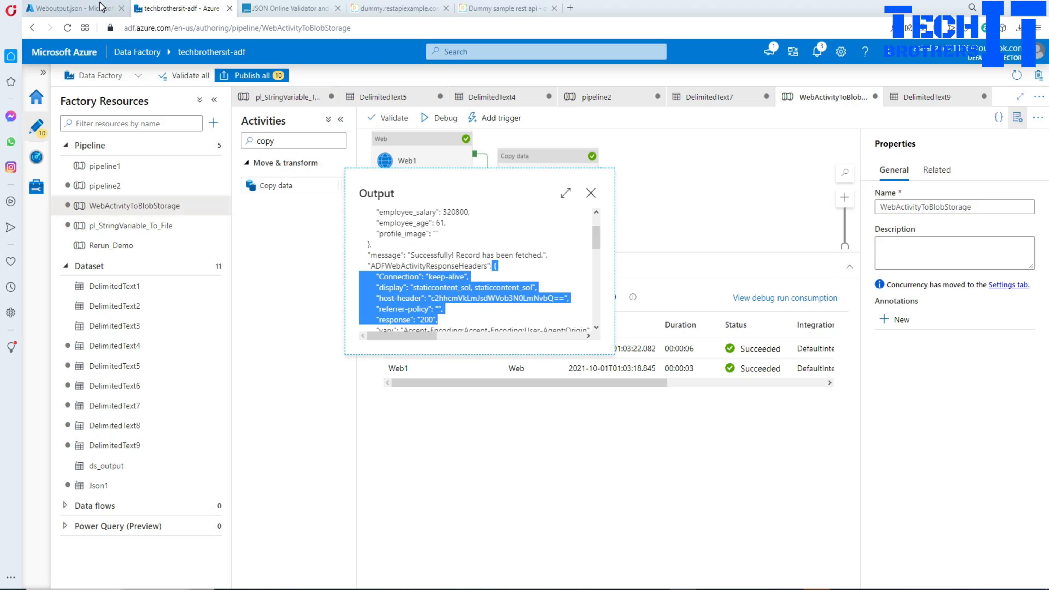
{"action": "left_click", "coordinate": [591, 194]}
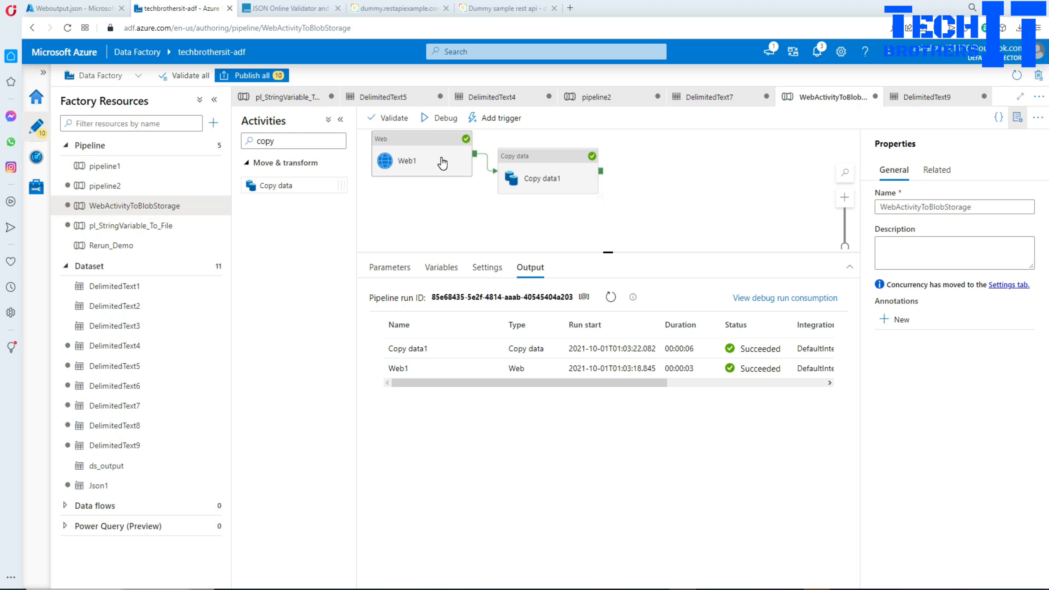